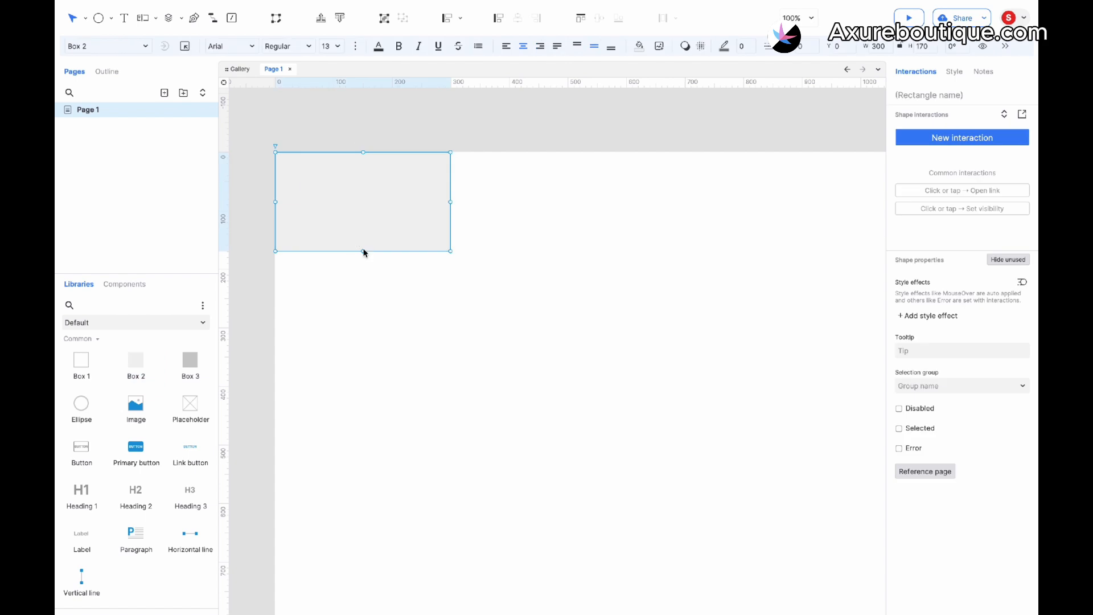
Resize the grey rectangle to about 992 wide by 52 high and convert it into a dynamic panel
left_click_drag(364, 251, 368, 181)
left_click(454, 168)
left_click(447, 167)
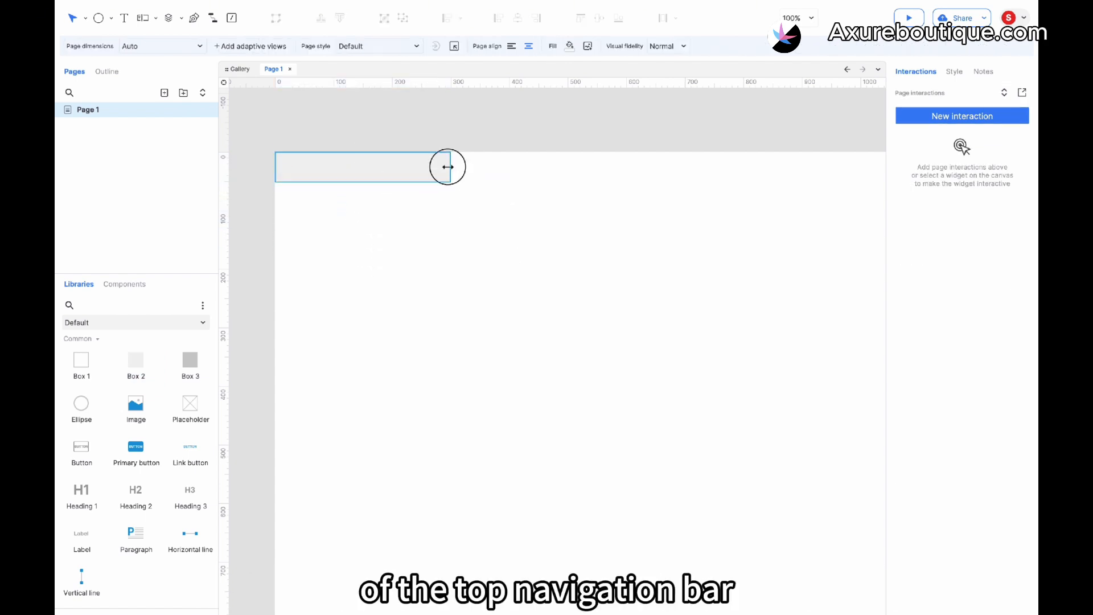
left_click_drag(451, 165, 857, 169)
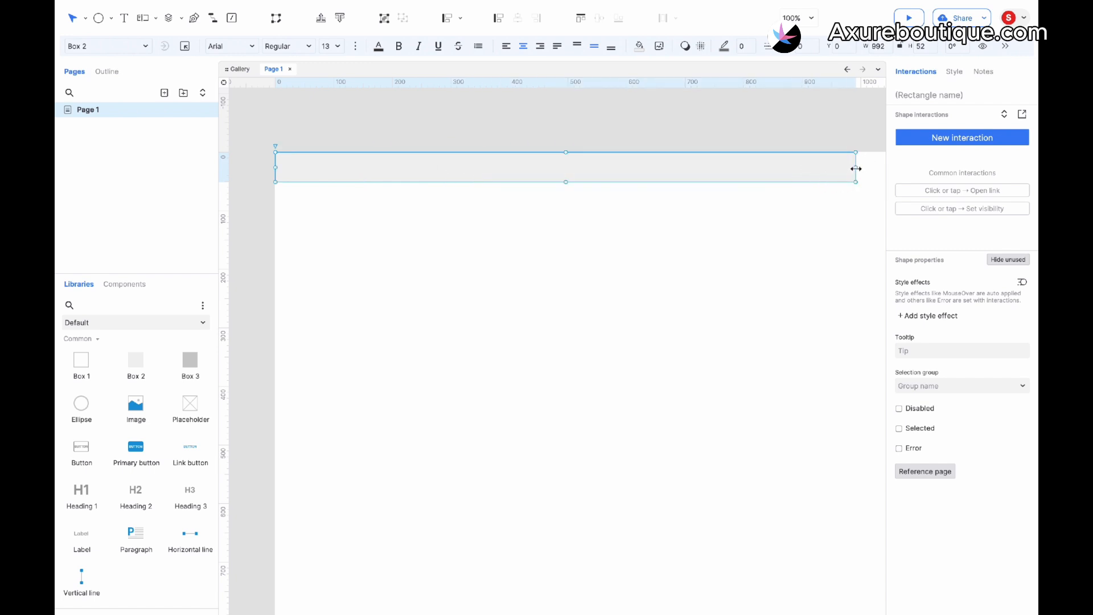
right_click(519, 173)
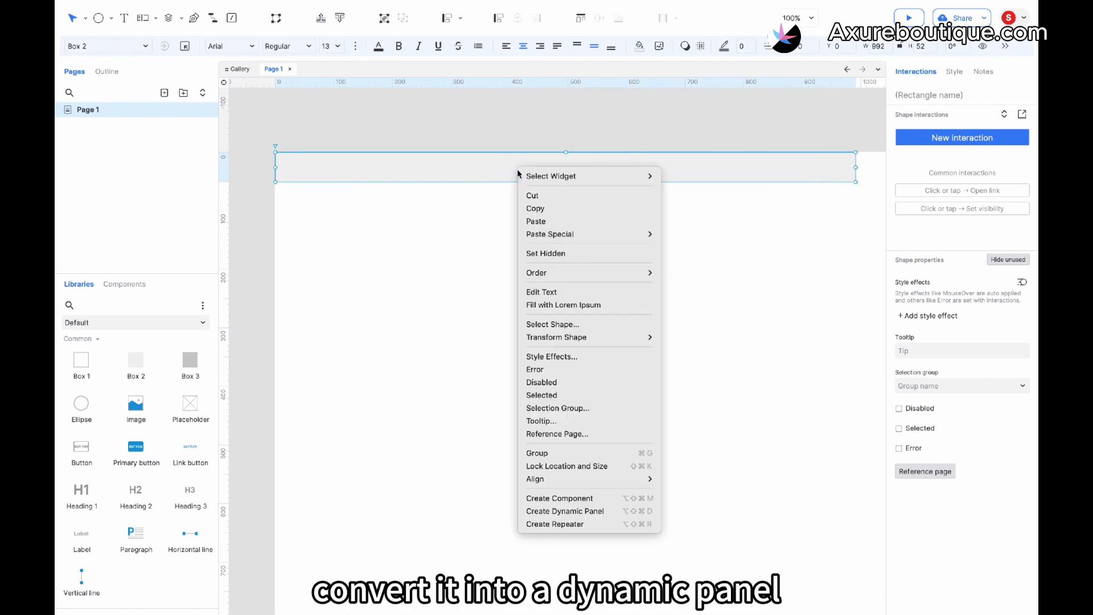
left_click(561, 511)
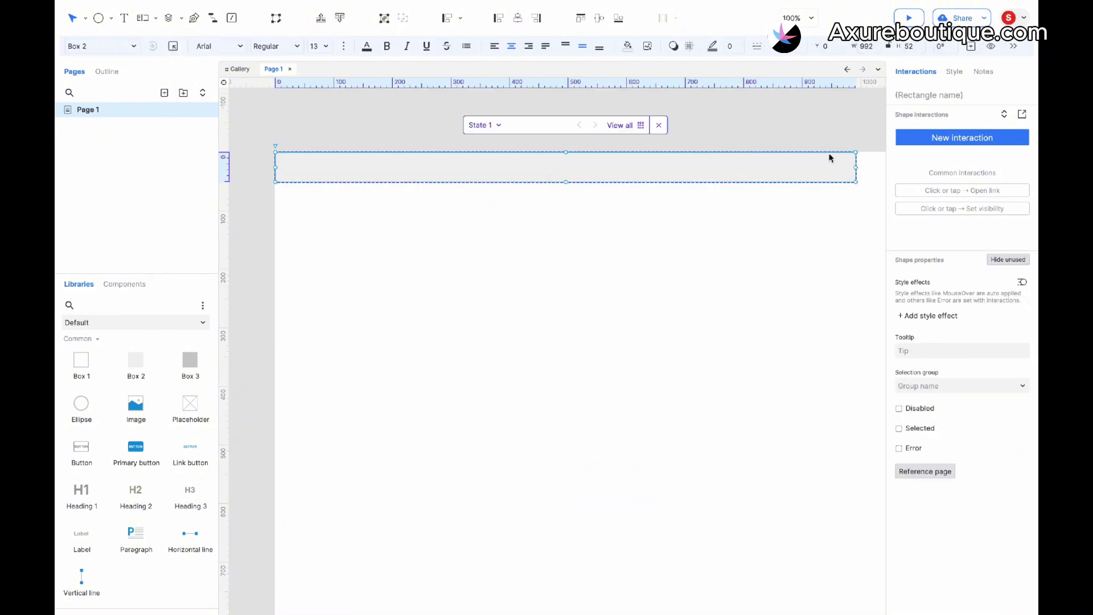
Add a Loaded interaction to the bar rectangle with a Set size action targeting this widget
left_click(963, 137)
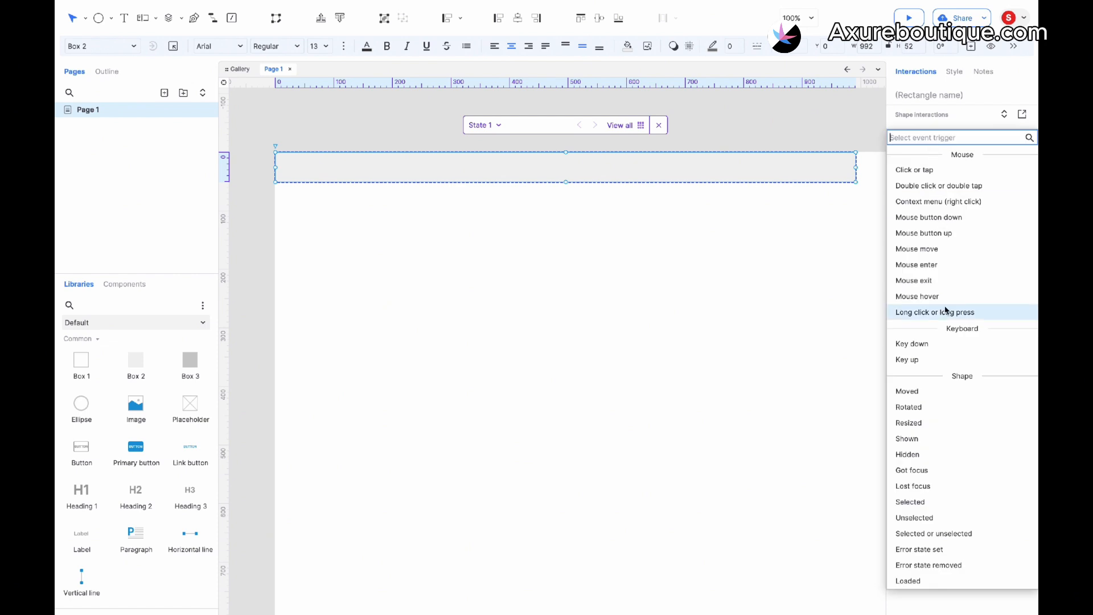
left_click(918, 579)
left_click(905, 413)
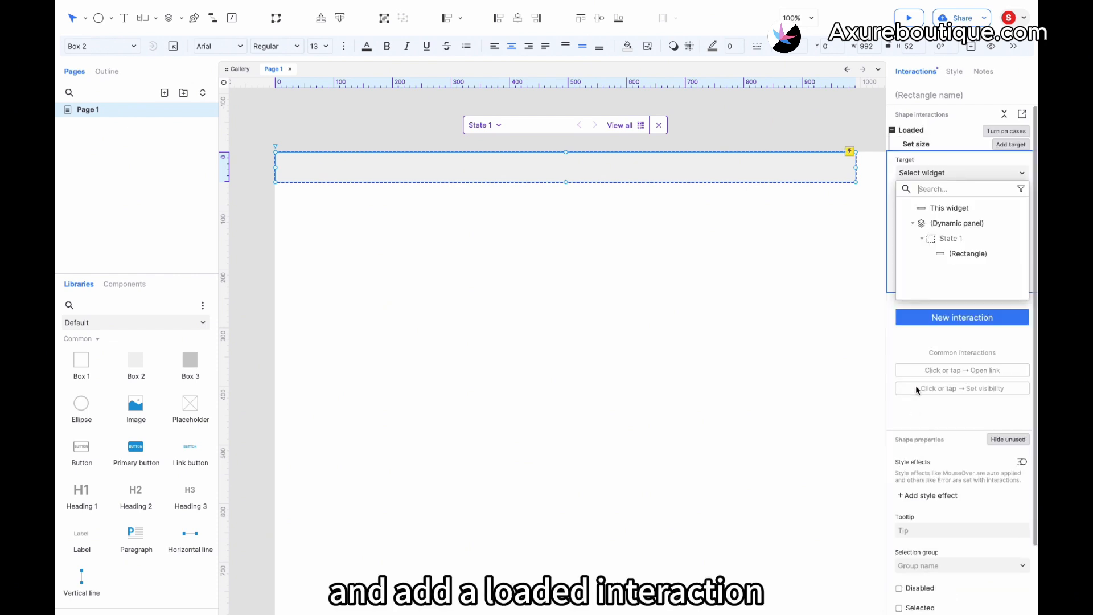
left_click(946, 208)
In the Set size action, clear the height and set the width to [[Window.width]]
left_click(920, 236)
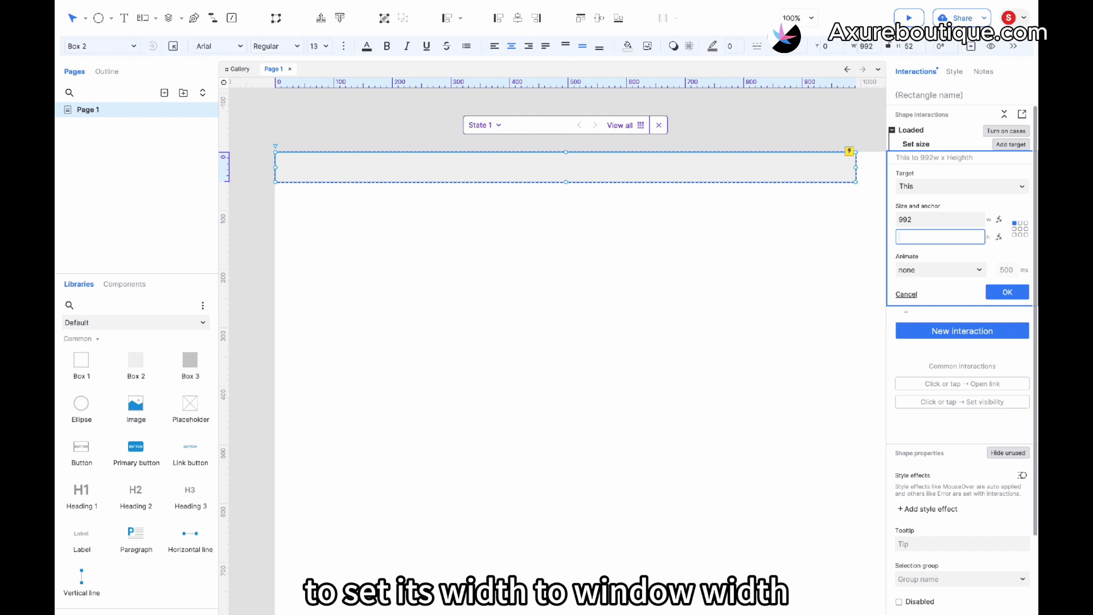
left_click(915, 222)
key("Left")
key("Left")
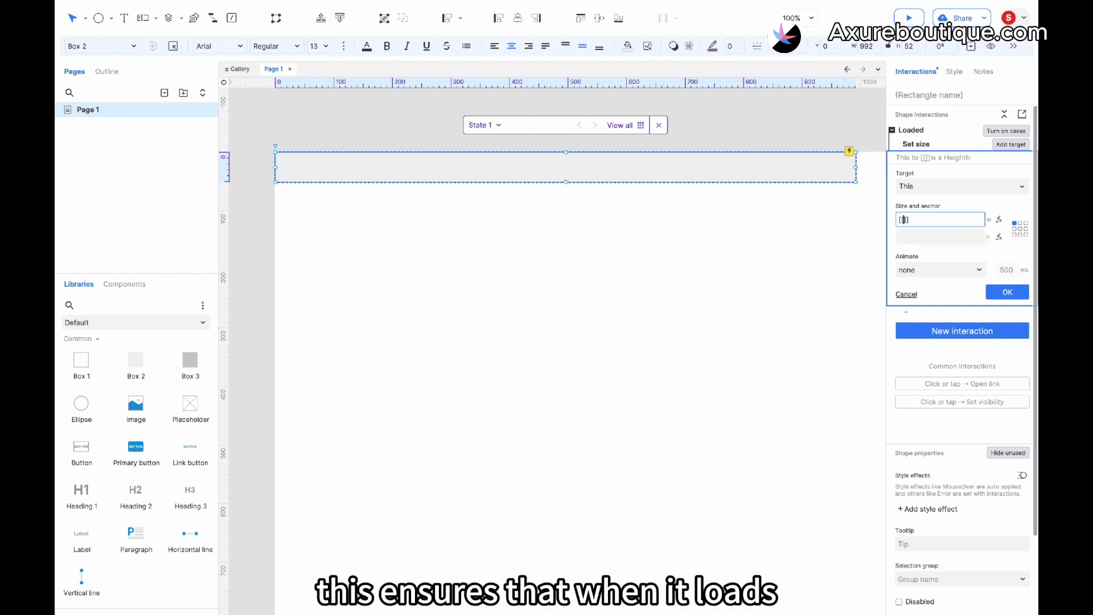
type("Window")
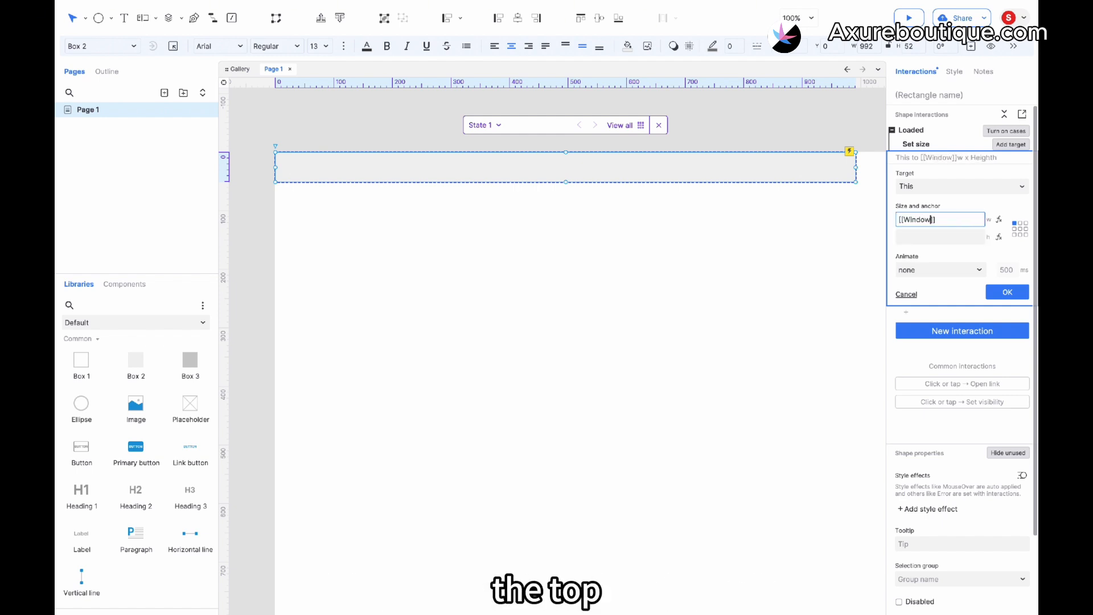
type(".width")
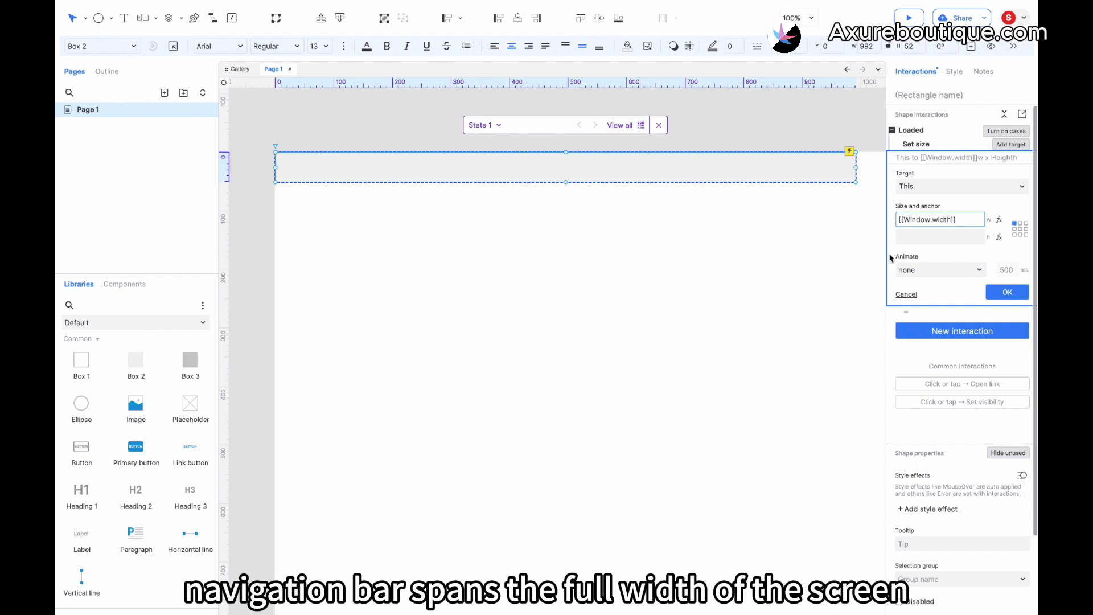
left_click(766, 237)
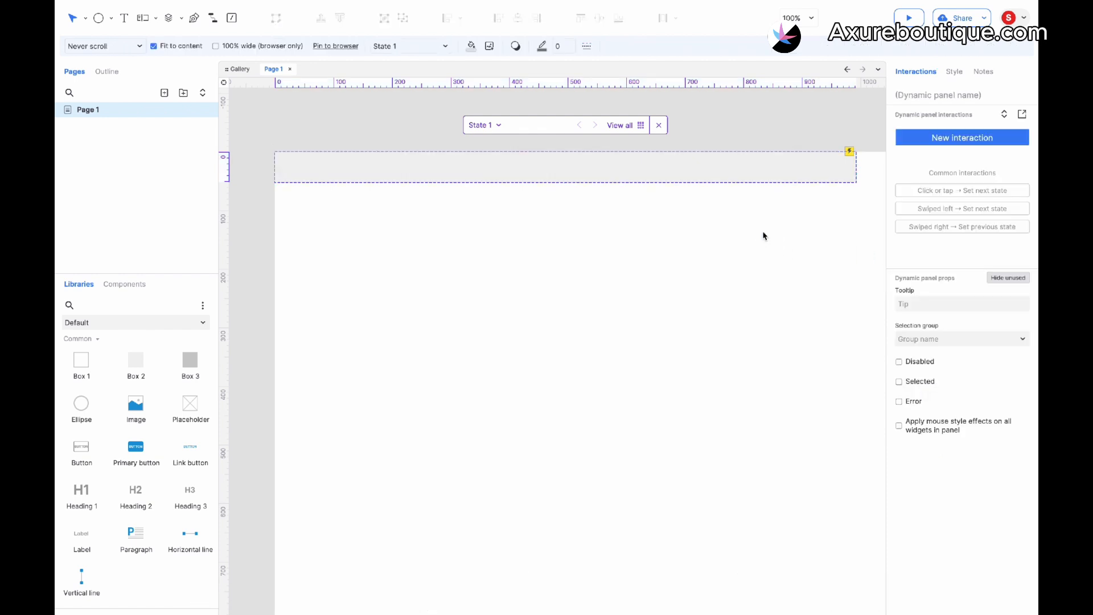
Fill the navigation bar rectangle with the light green colour #CAF982
left_click(669, 177)
left_click(627, 46)
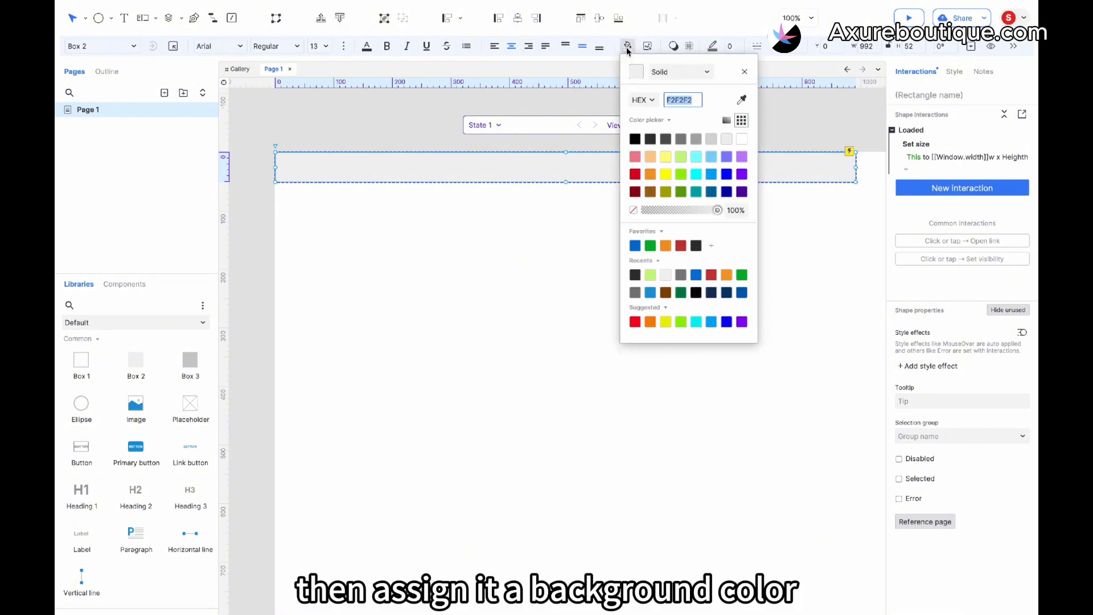
left_click(650, 275)
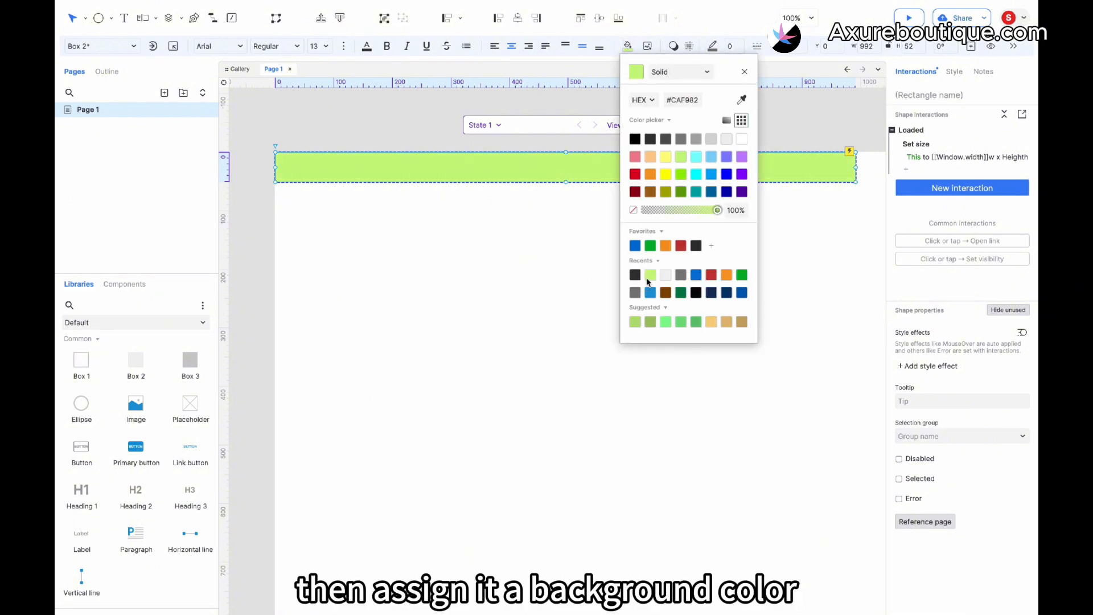
left_click(513, 263)
Place the image AXURE_256x256x32.png at the left end of the green bar and shrink it to about 42 by 42
left_click_drag(136, 405, 294, 156)
double_click(344, 205)
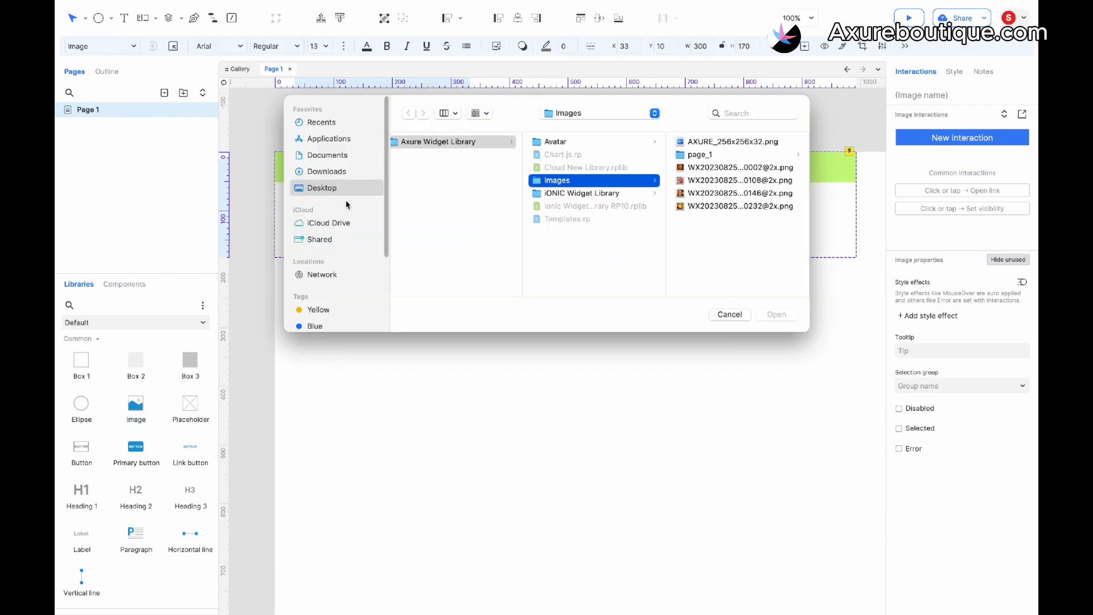
double_click(722, 142)
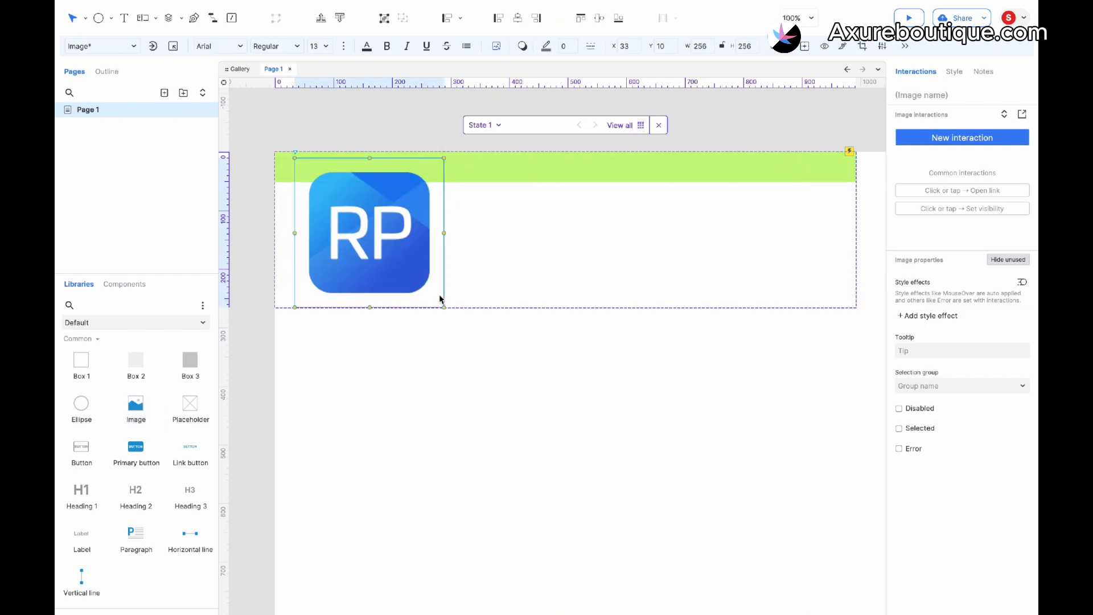
left_click_drag(443, 307, 318, 122)
left_click_drag(307, 168, 304, 167)
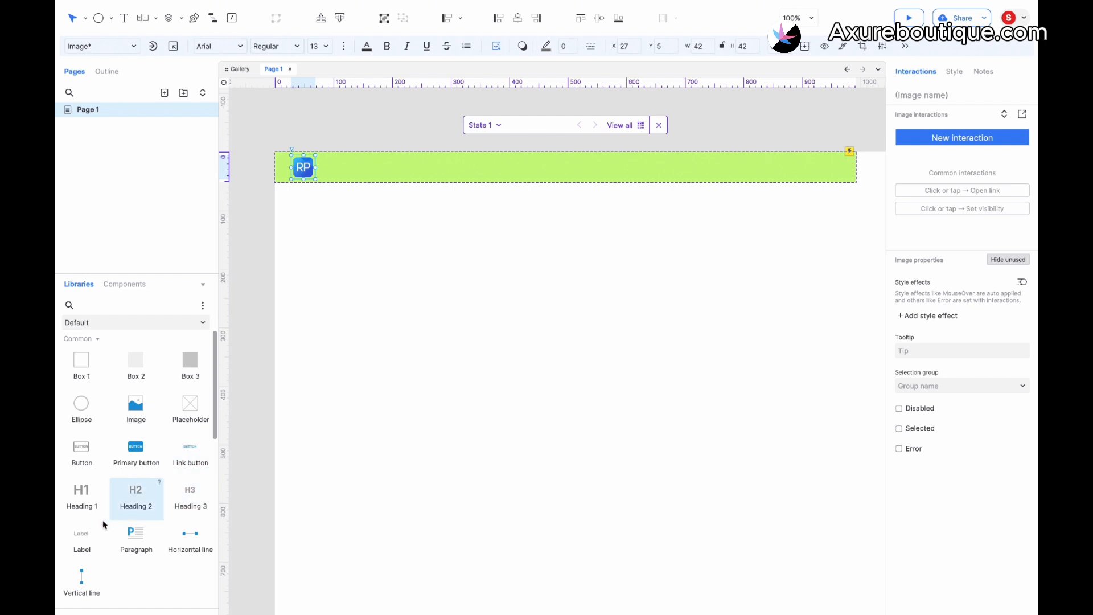
Add a label right beside the logo with the text "Axure"
left_click_drag(81, 538, 320, 165)
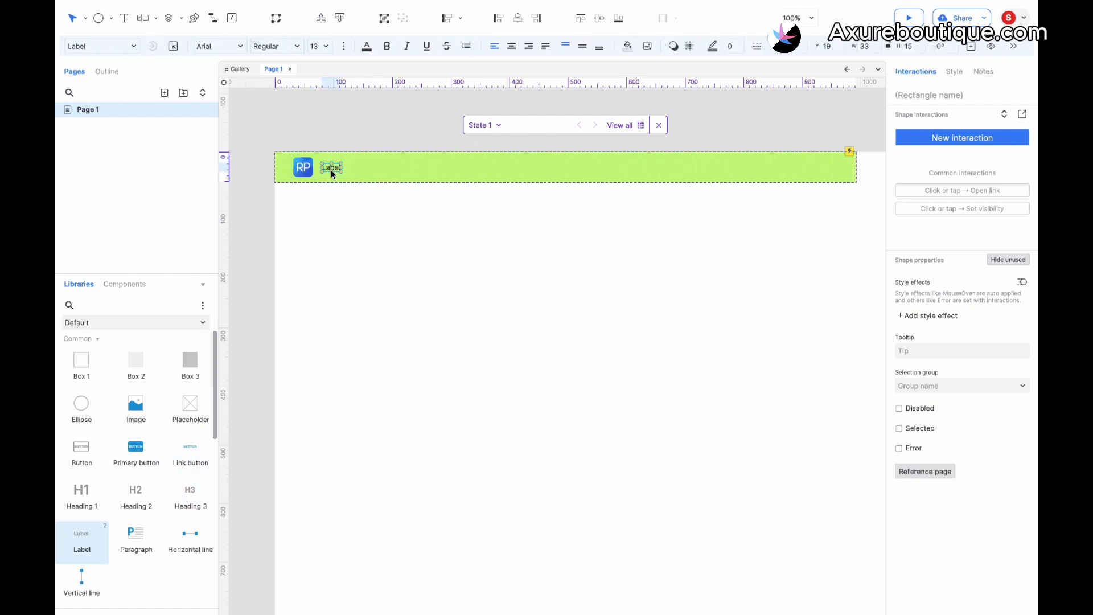
double_click(332, 169)
type("Axure")
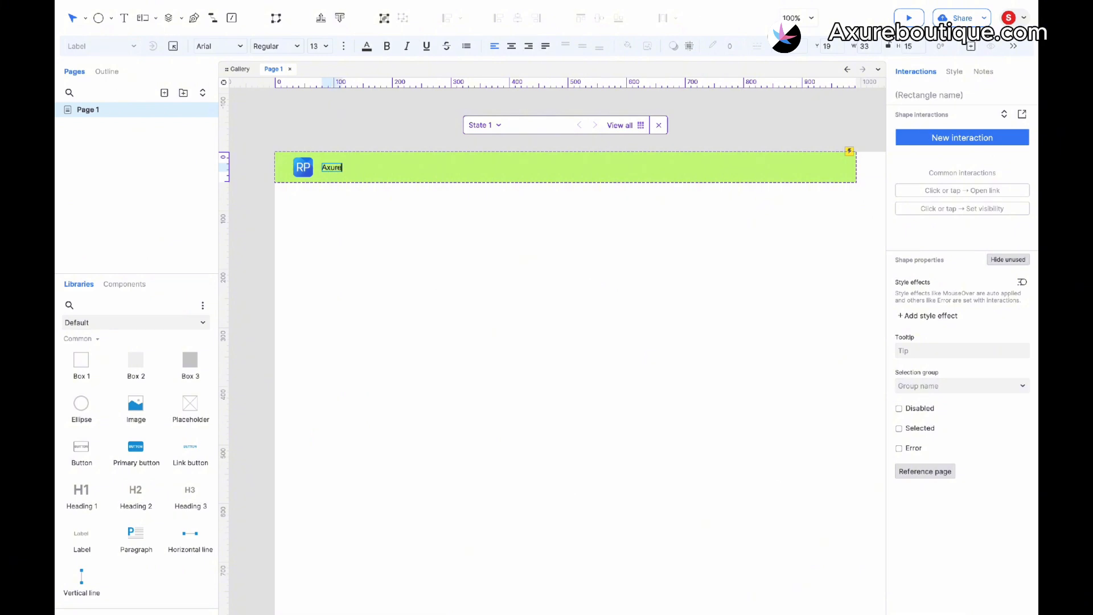
key("Escape")
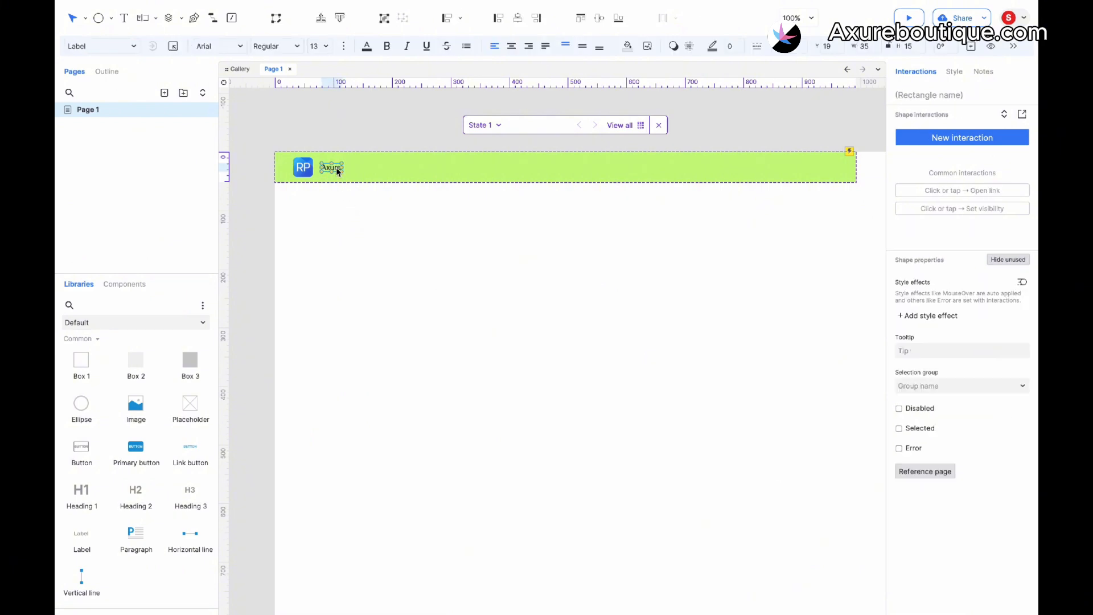
Format the "Axure" label as bold at font size 16 and move it slightly closer to the logo
left_click(326, 47)
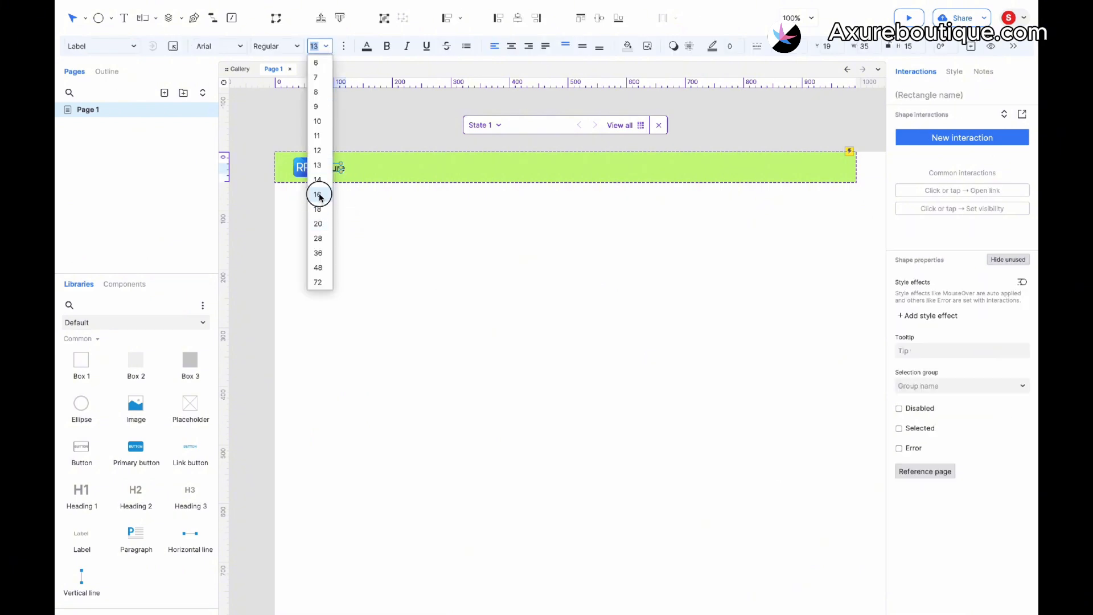
left_click(318, 194)
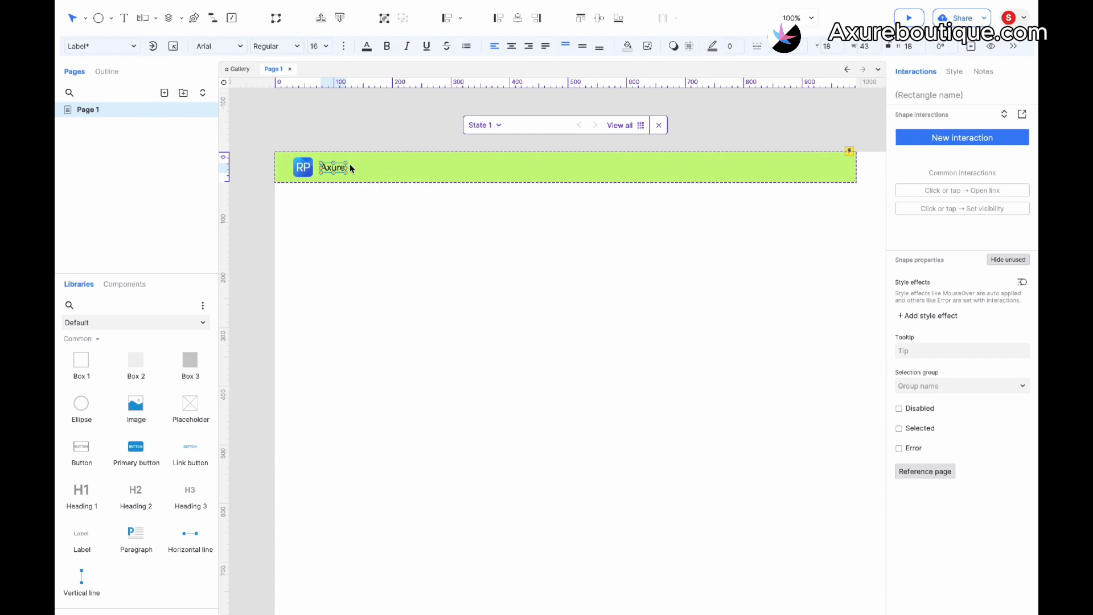
left_click(397, 281)
left_click(339, 169)
left_click_drag(340, 171, 339, 170)
left_click(399, 290)
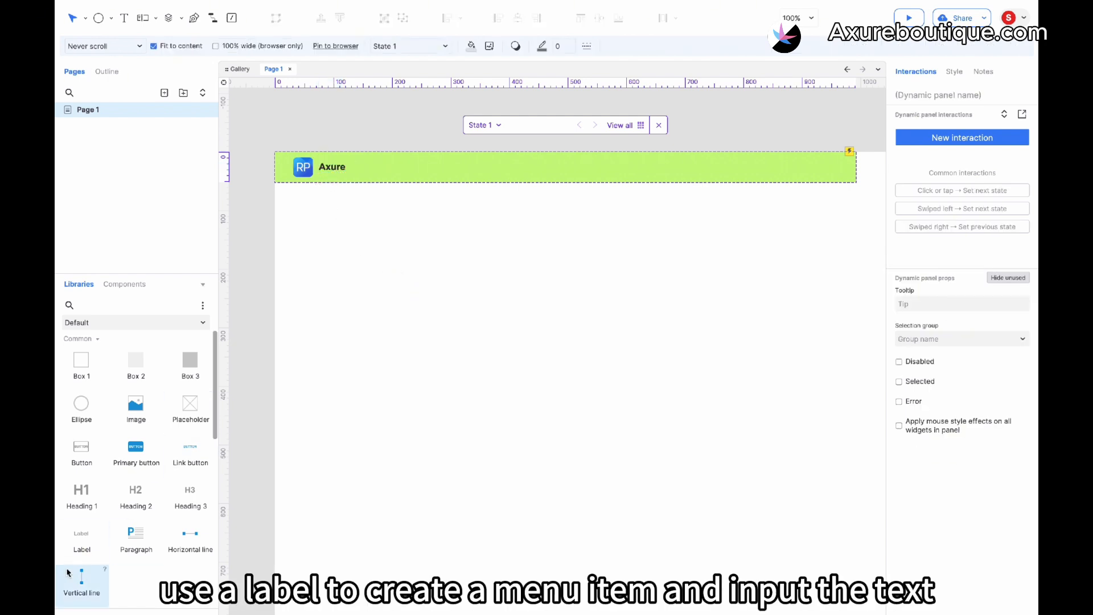
Add a label reading "Home" near the middle of the green bar and set its font size to 16
left_click_drag(79, 552, 487, 166)
double_click(501, 167)
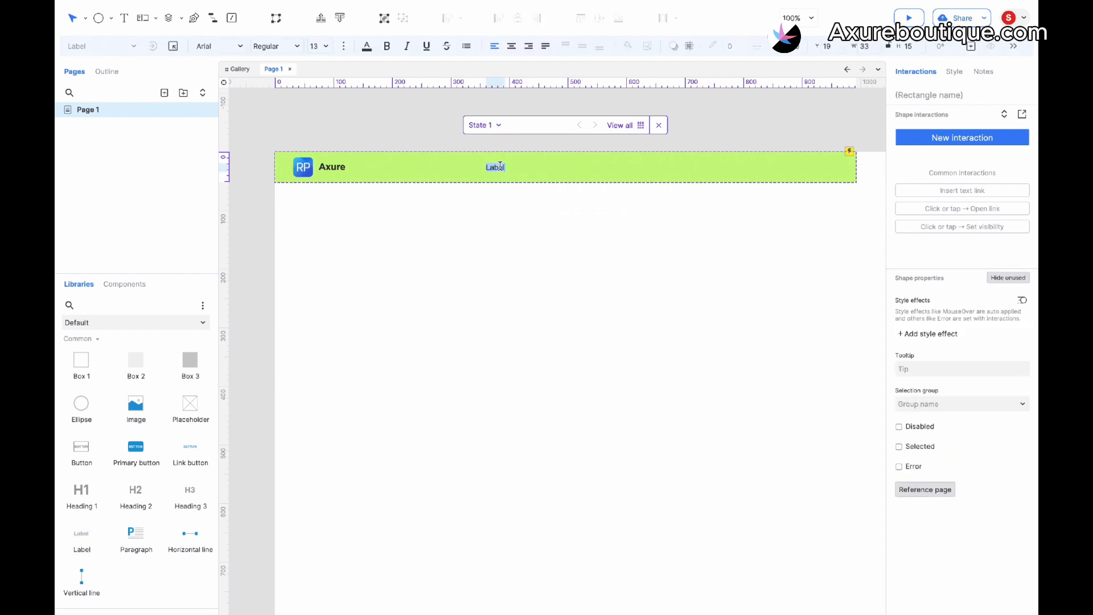
type("Home")
left_click(533, 203)
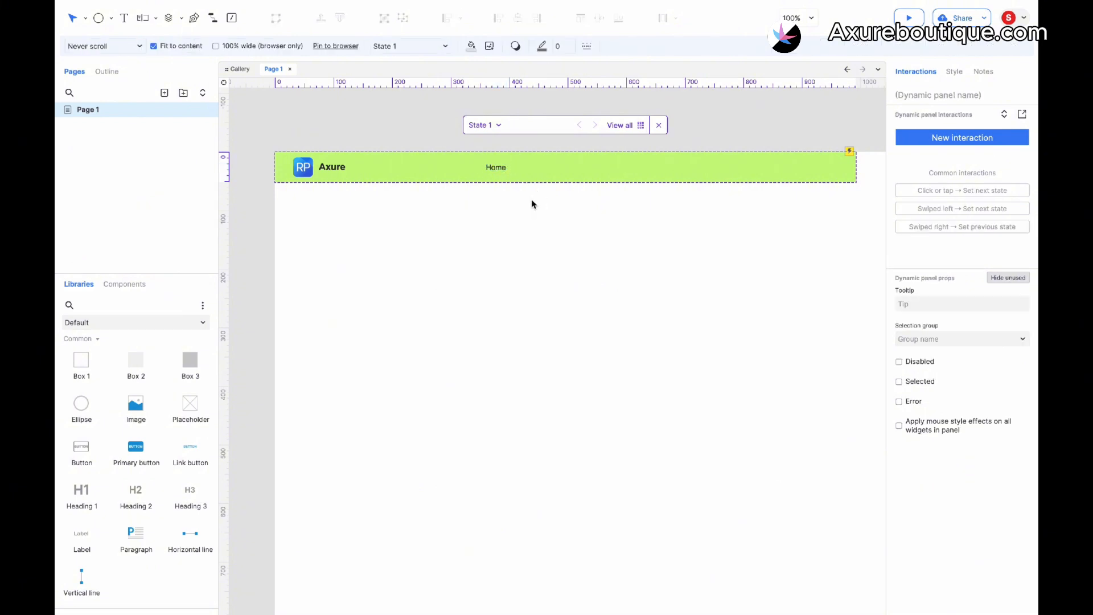
left_click(500, 171)
left_click(320, 46)
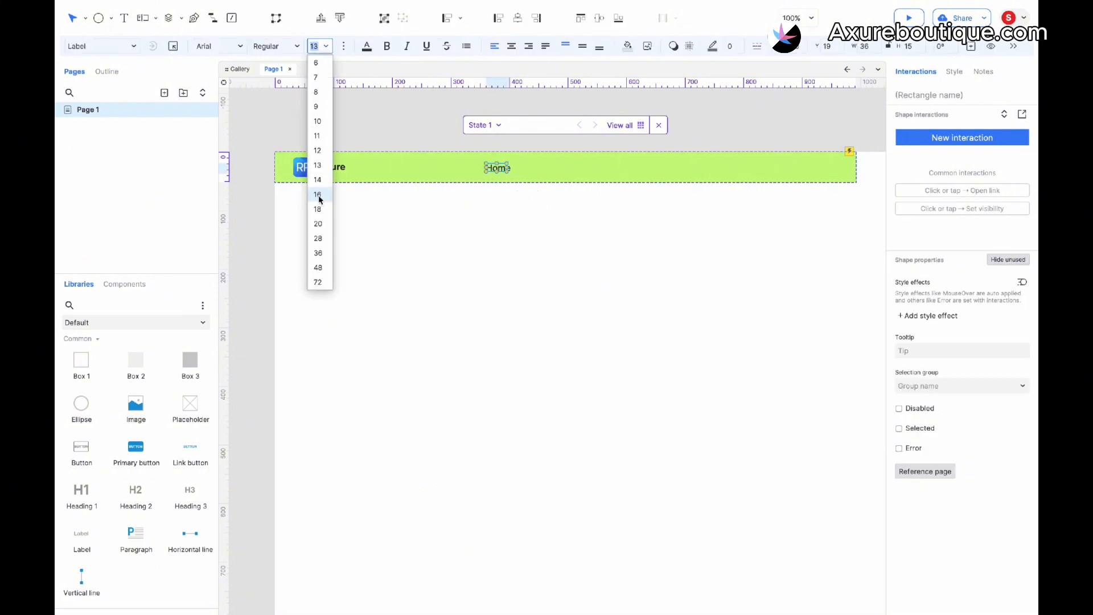
left_click(321, 199)
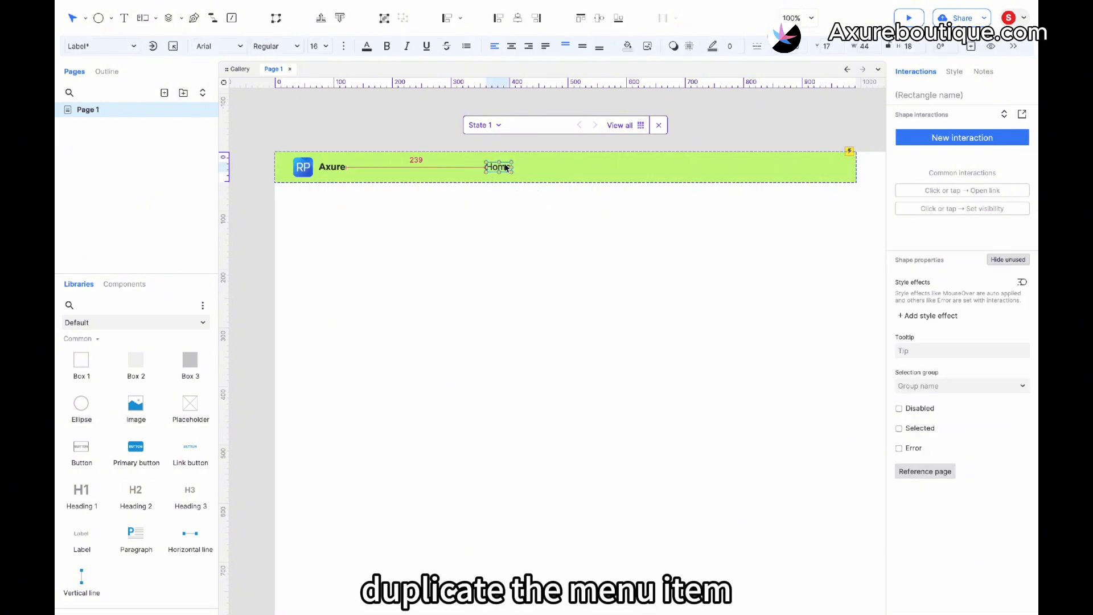
Duplicate the "Home" label to its right, convert the copy into a dynamic panel and widen that panel
key("ctrl+d")
left_click_drag(500, 176, 552, 170)
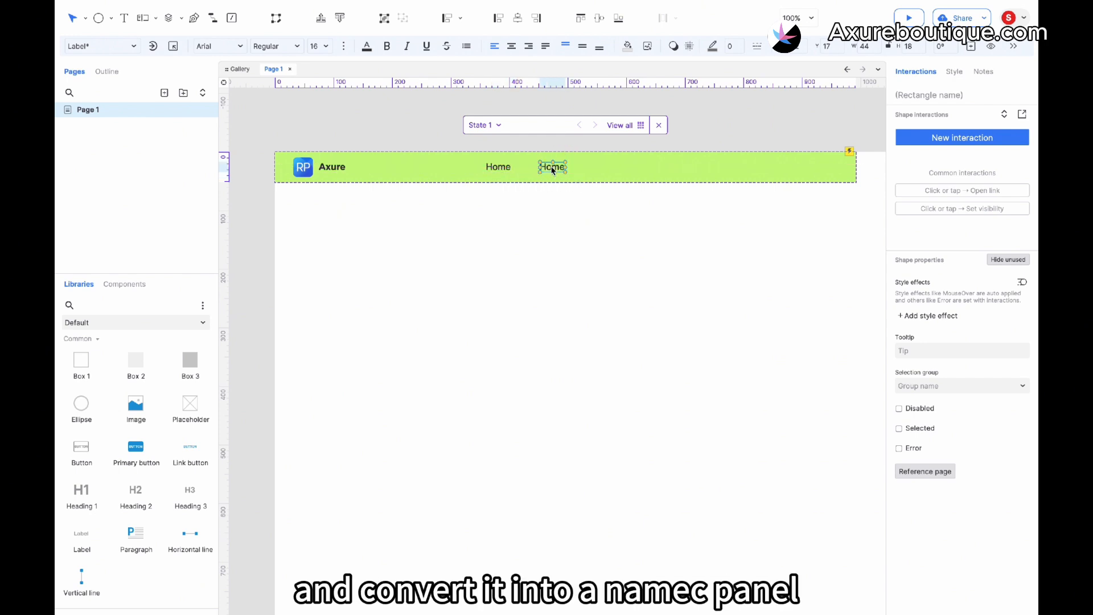
right_click(552, 169)
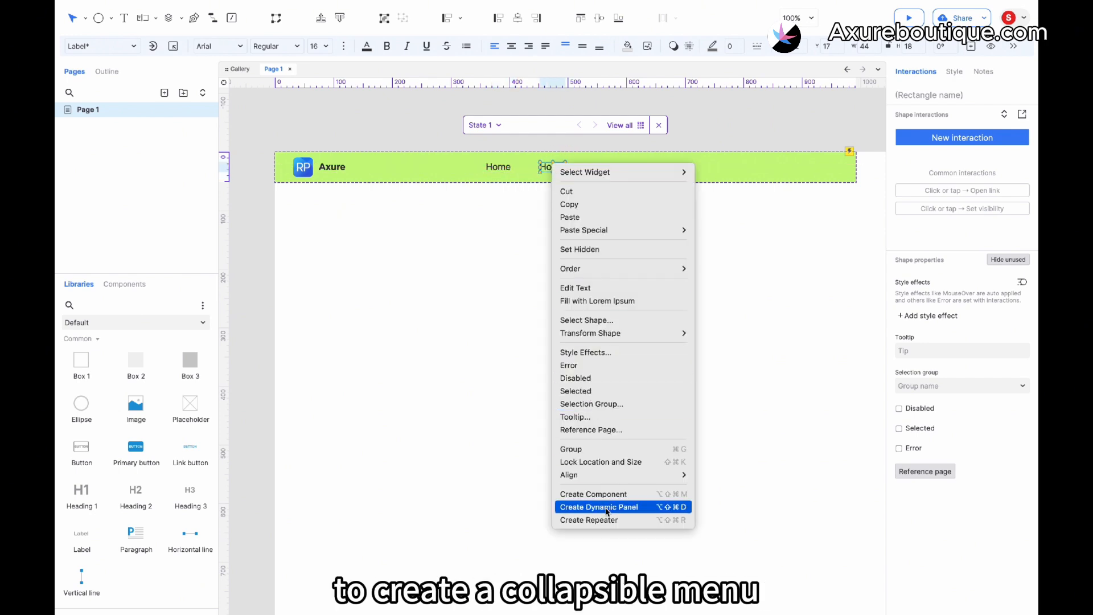
left_click(607, 506)
left_click_drag(565, 171, 598, 169)
Change the label text inside the new dynamic panel to "Item 1"
double_click(553, 168)
double_click(552, 167)
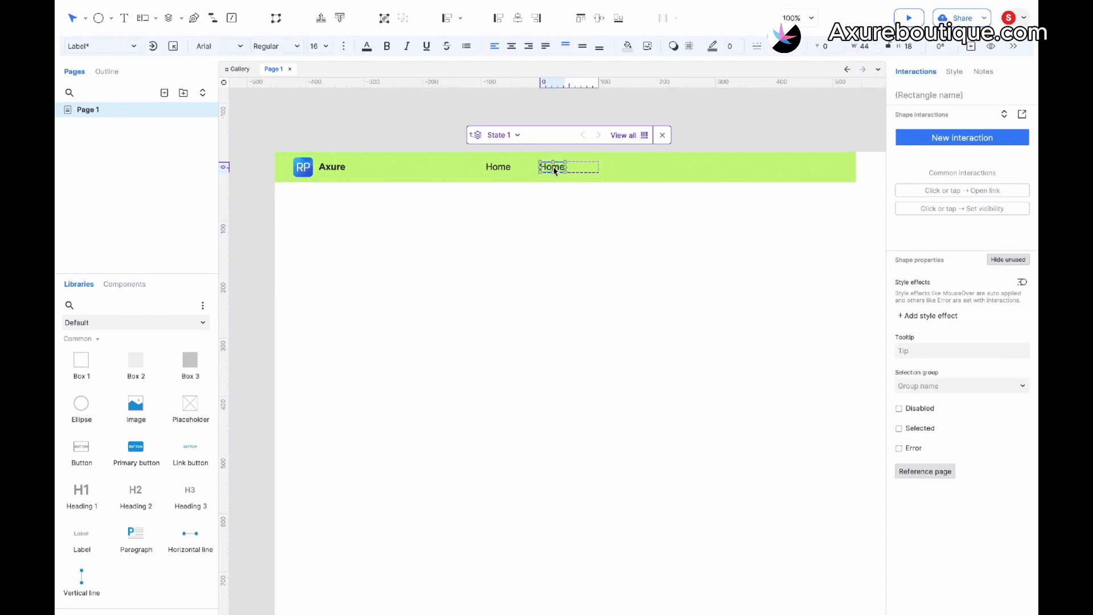
type("Item 1")
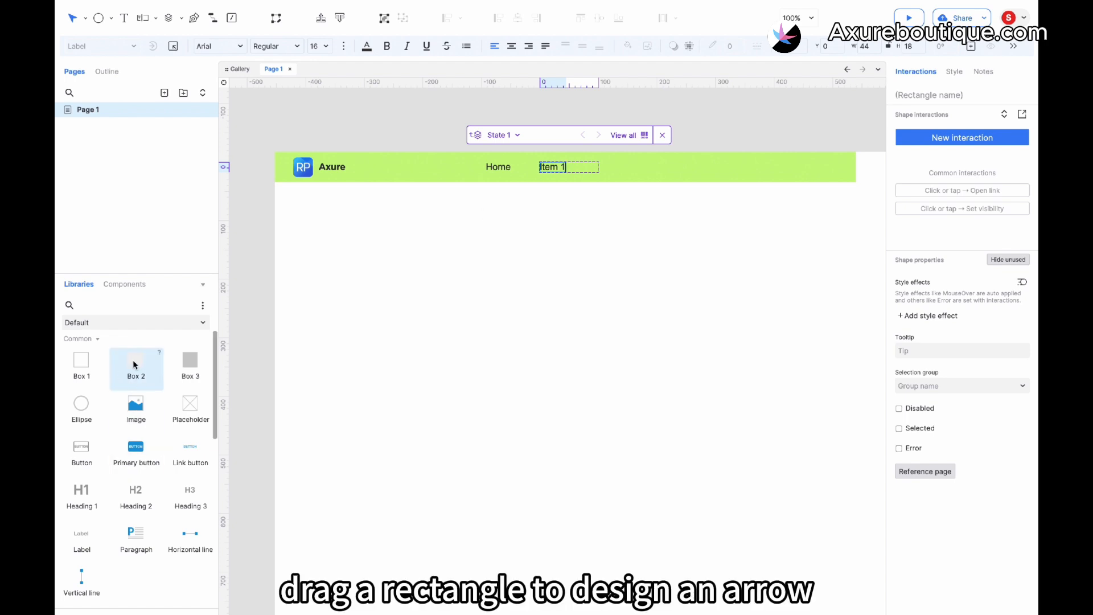
Add a Box 2 shape beside "Item 1", change it to a triangle and shrink it to a small arrow
left_click_drag(136, 365, 572, 173)
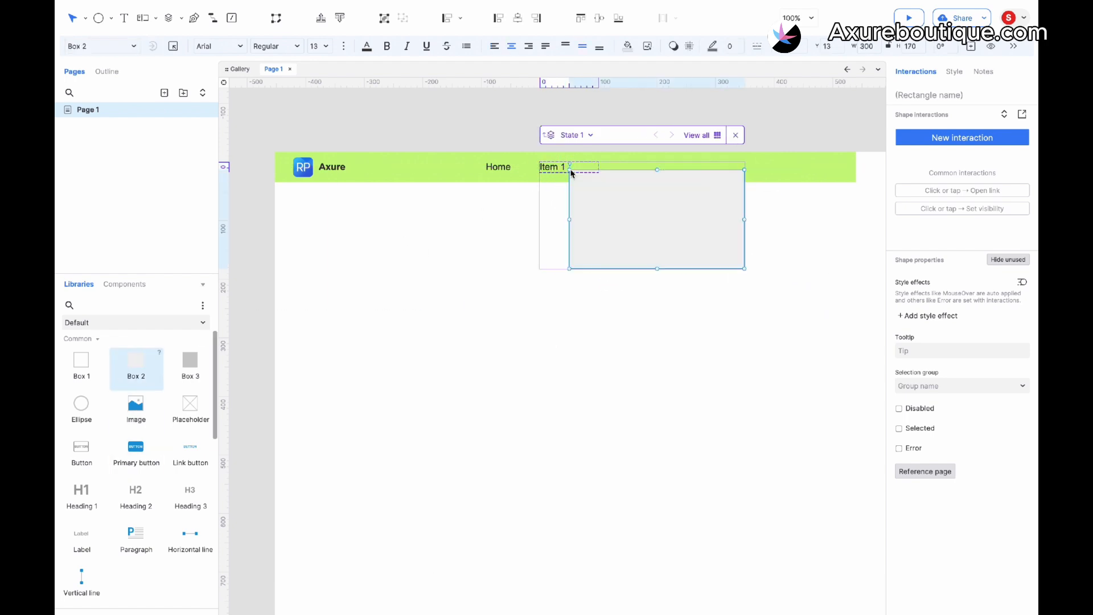
right_click(605, 217)
left_click(626, 368)
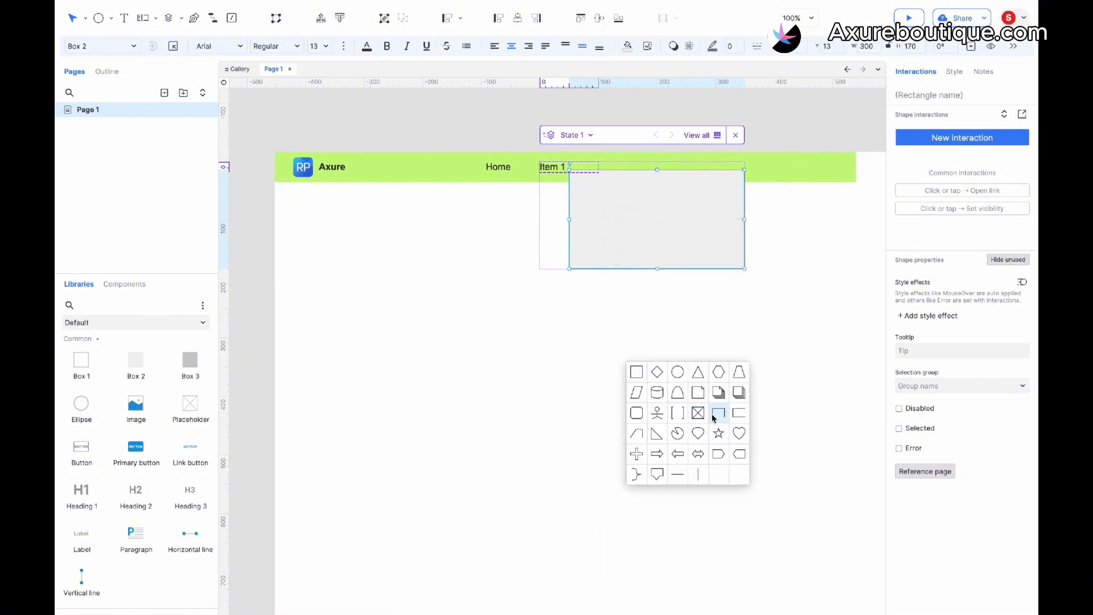
left_click(699, 377)
left_click_drag(744, 268, 579, 167)
Fill the triangle black, point it downward beside "Item 1" and return to the navigation bar's panel state
left_click(627, 47)
left_click(635, 141)
left_click(594, 197)
double_click(594, 197)
left_click(582, 172)
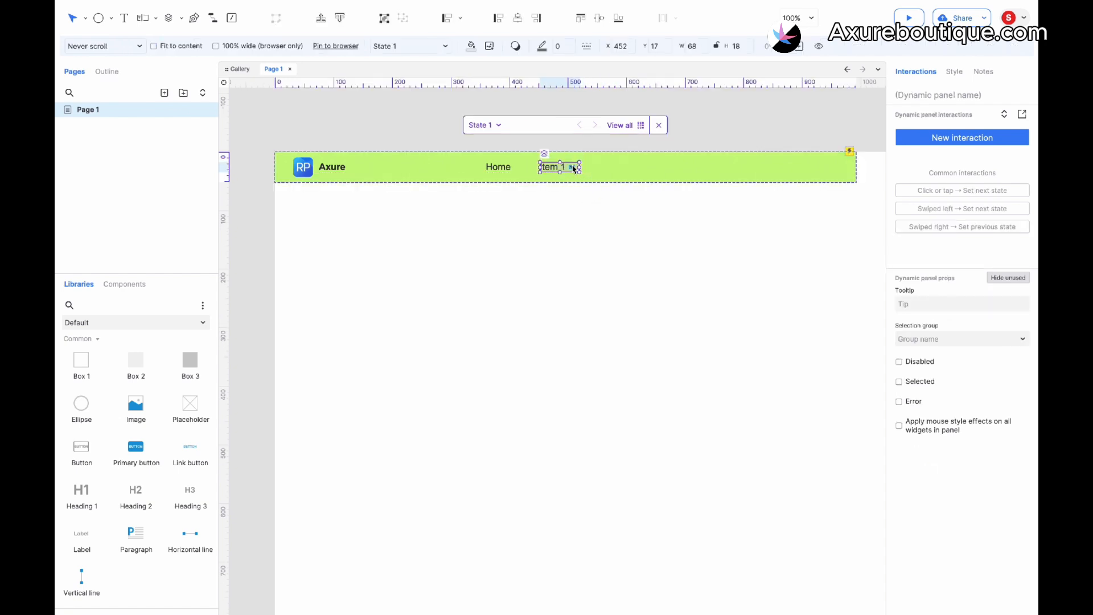
Add a Box 1 shape directly below "Item 1" as the menu background and shrink it to about 139 px wide
left_click(94, 372)
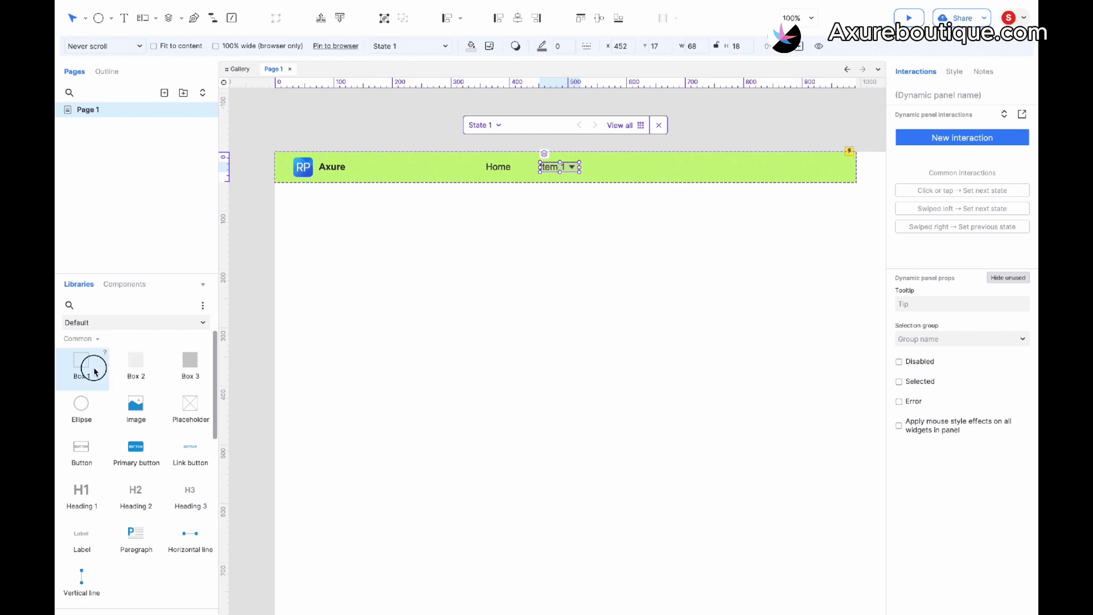
left_click_drag(97, 369, 542, 172)
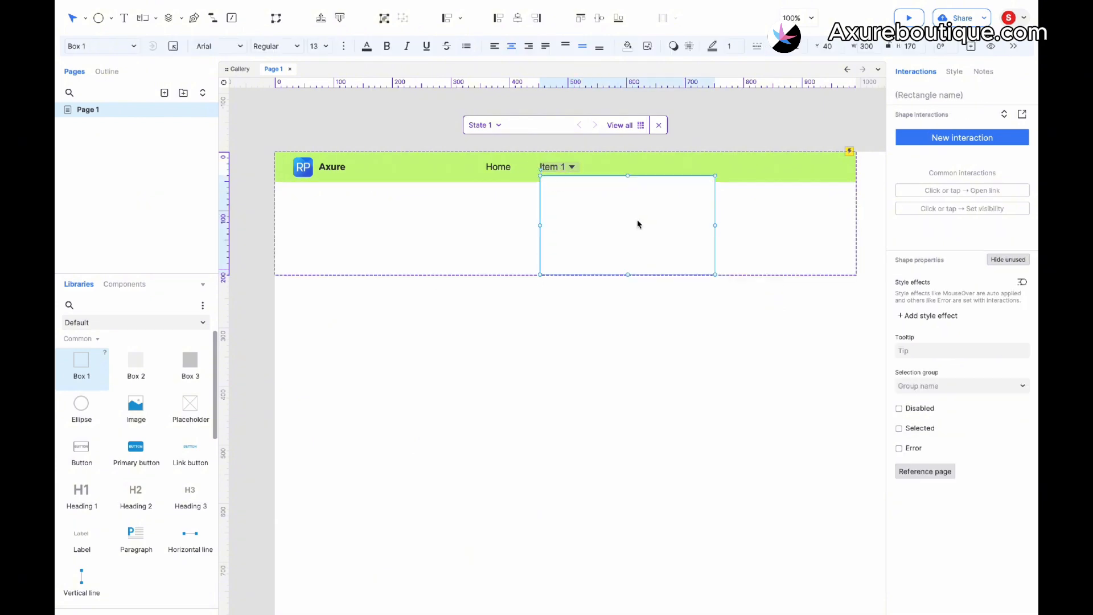
left_click_drag(662, 220, 662, 220)
left_click_drag(715, 275, 620, 249)
Place a Box 2 shape across the upper part of the menu background, size it about 139 × 32 px and fill it white
left_click_drag(135, 364, 542, 177)
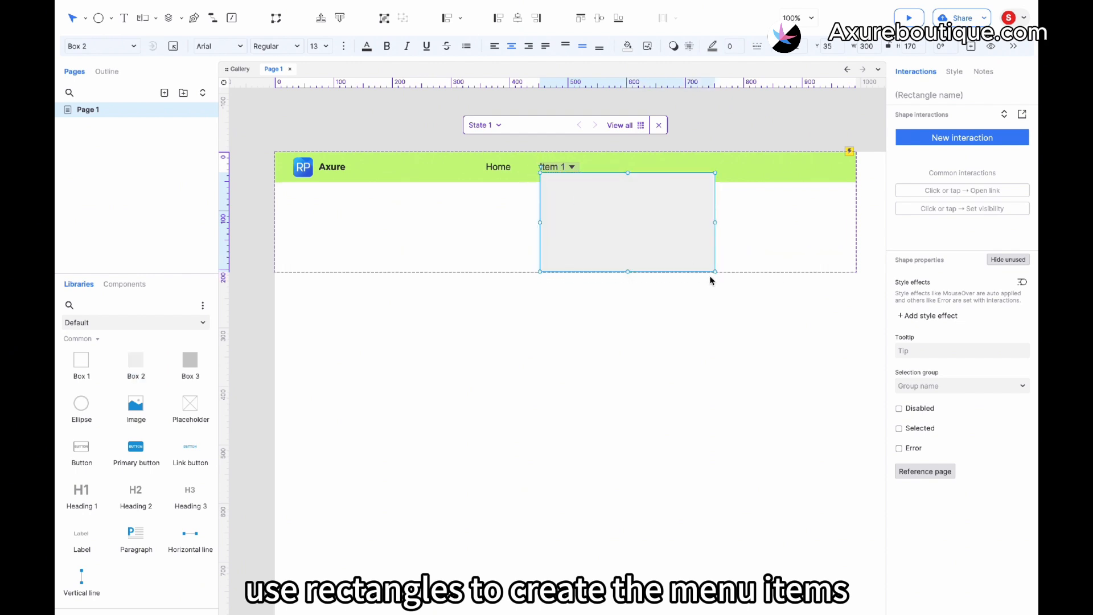
left_click_drag(715, 271, 623, 191)
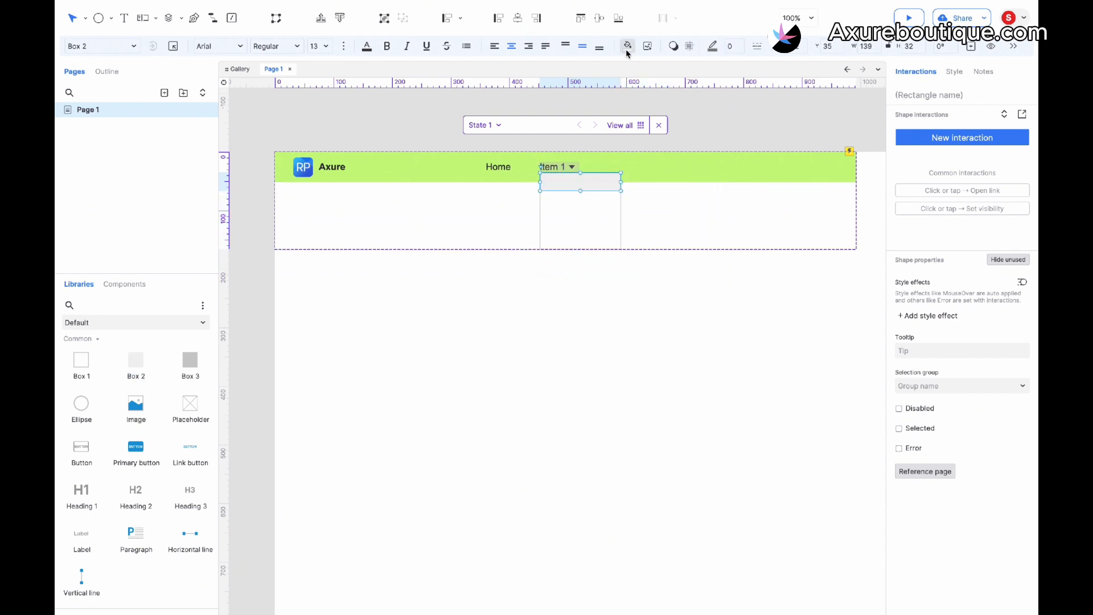
left_click(628, 45)
left_click(741, 139)
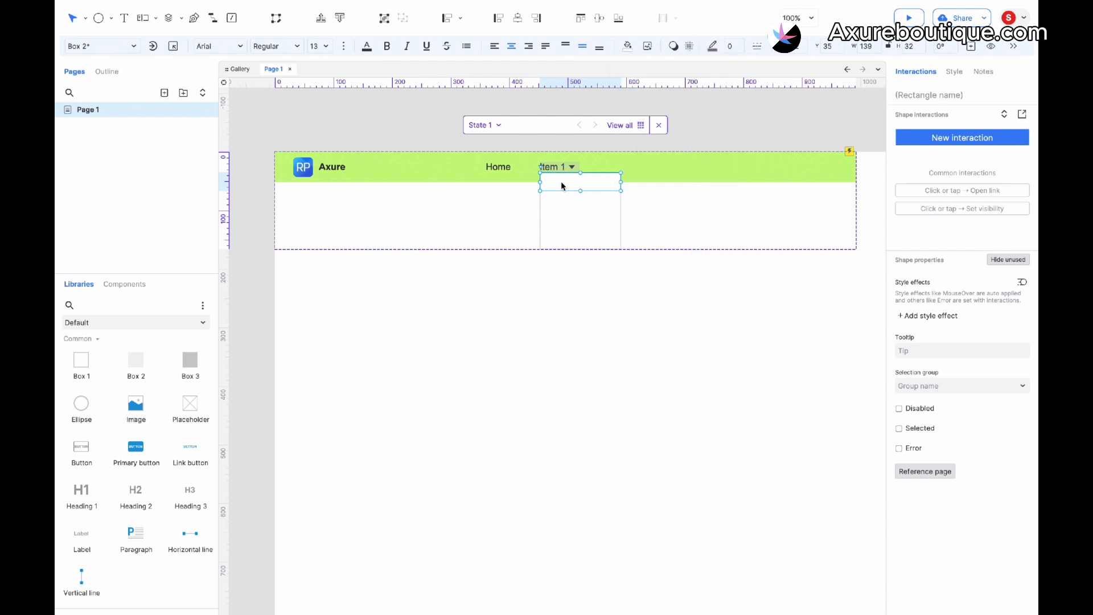
Label the white box "Item 1.1" with font size 16 and increase its height to about 34 px
double_click(562, 182)
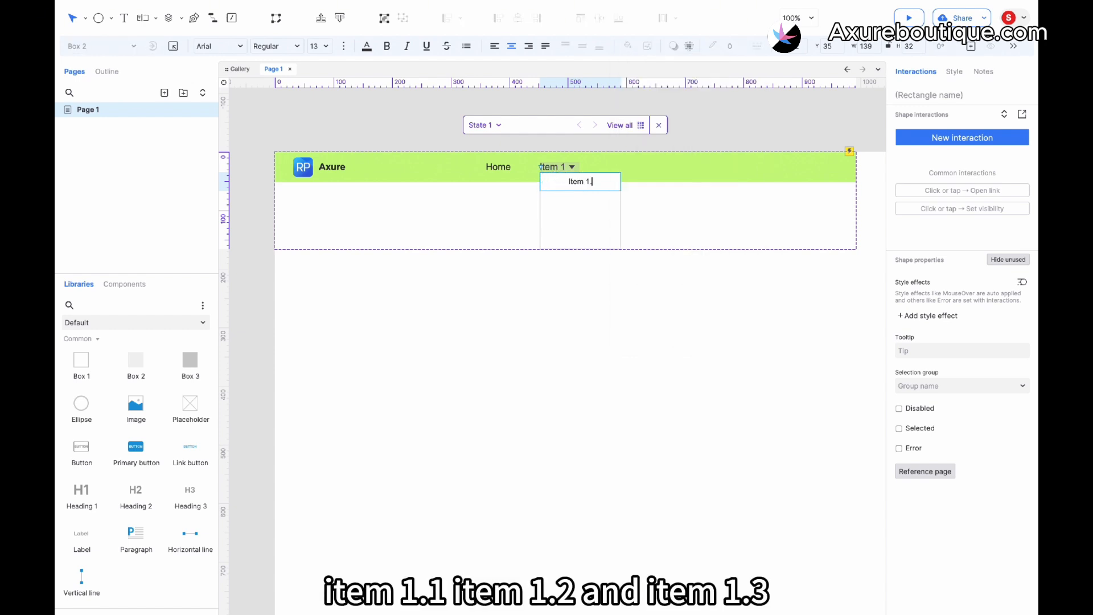
left_click(567, 196)
left_click(569, 180)
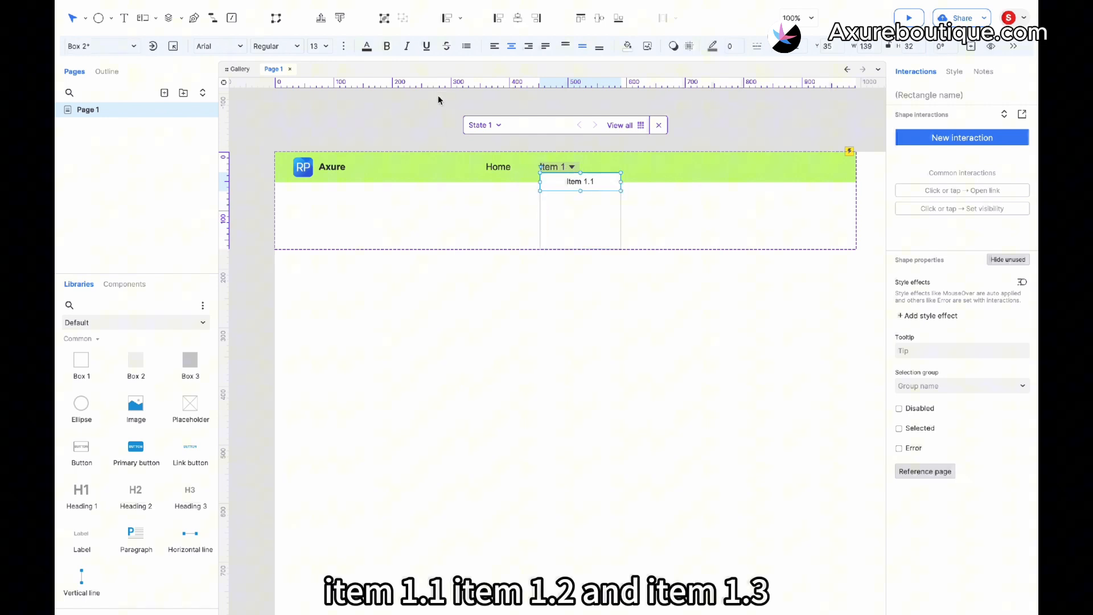
left_click(326, 46)
left_click(318, 195)
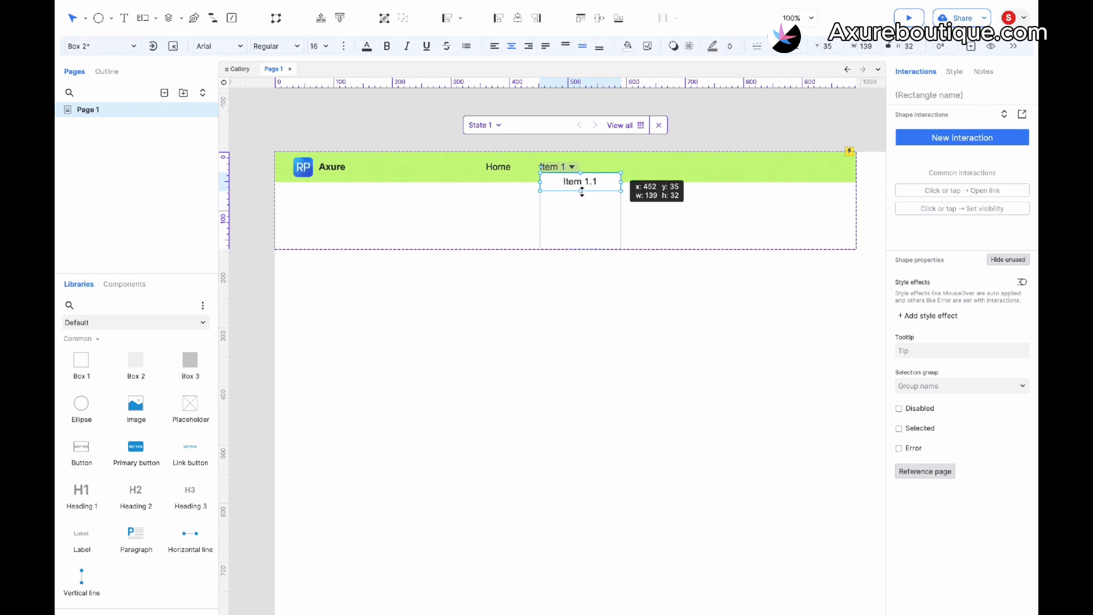
left_click_drag(581, 192, 582, 193)
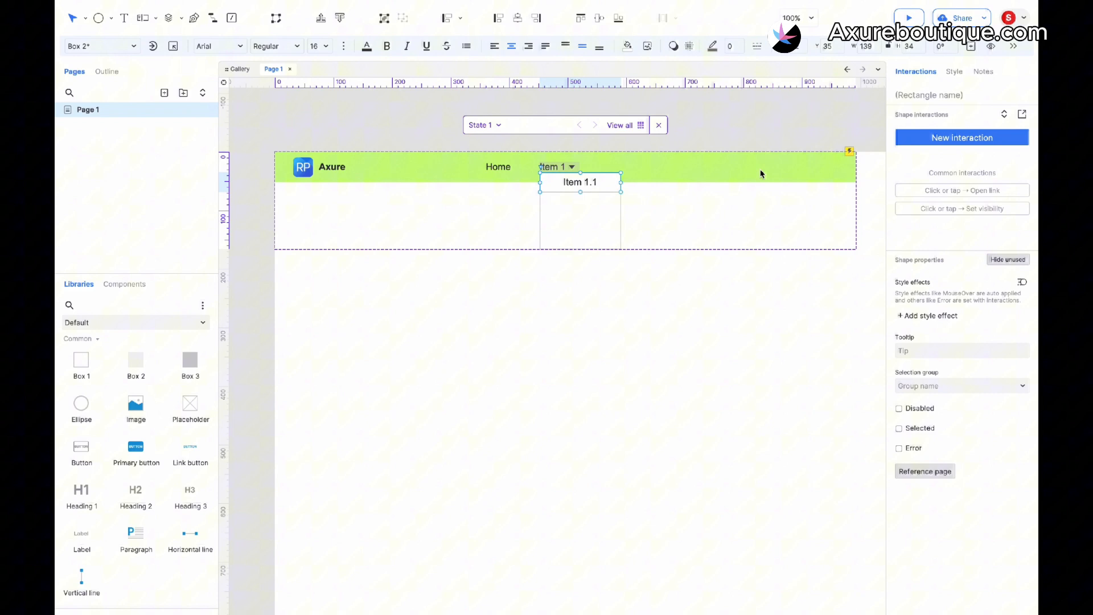
Add a MouseOver style effect to "Item 1.1" with fill color #81D3F8 at 52% opacity
left_click(932, 313)
left_click(931, 316)
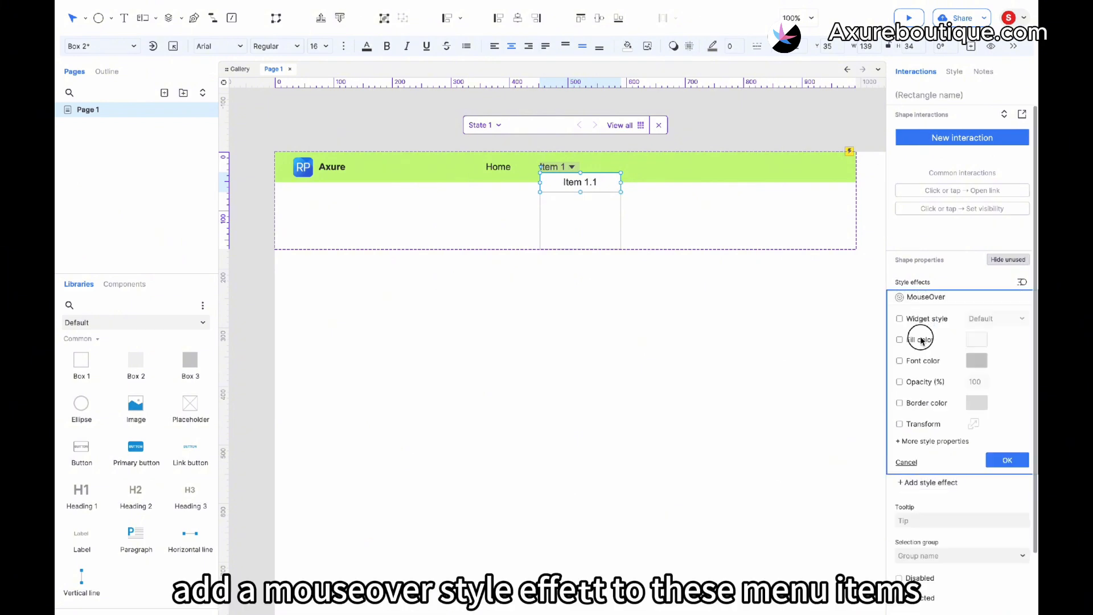
left_click(981, 344)
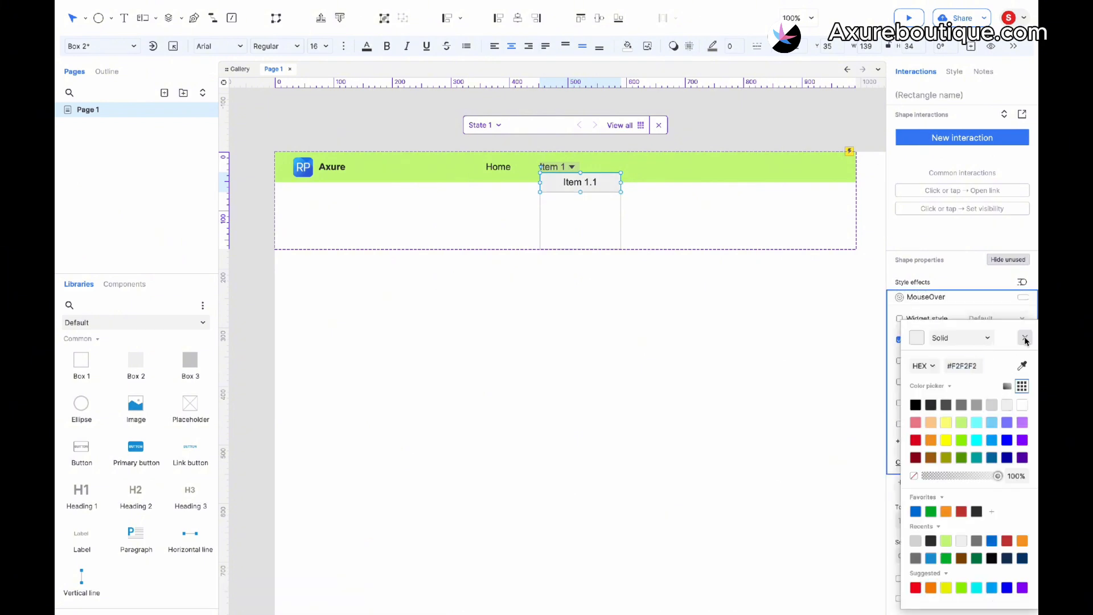
left_click(979, 426)
left_click(991, 424)
left_click(963, 476)
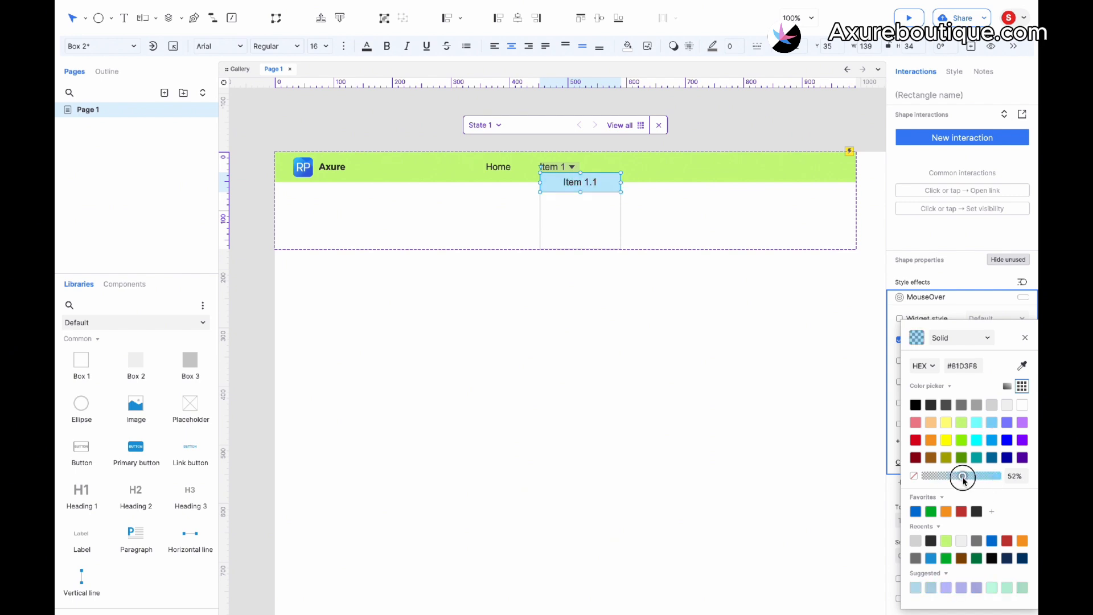
left_click(1024, 340)
left_click(1007, 460)
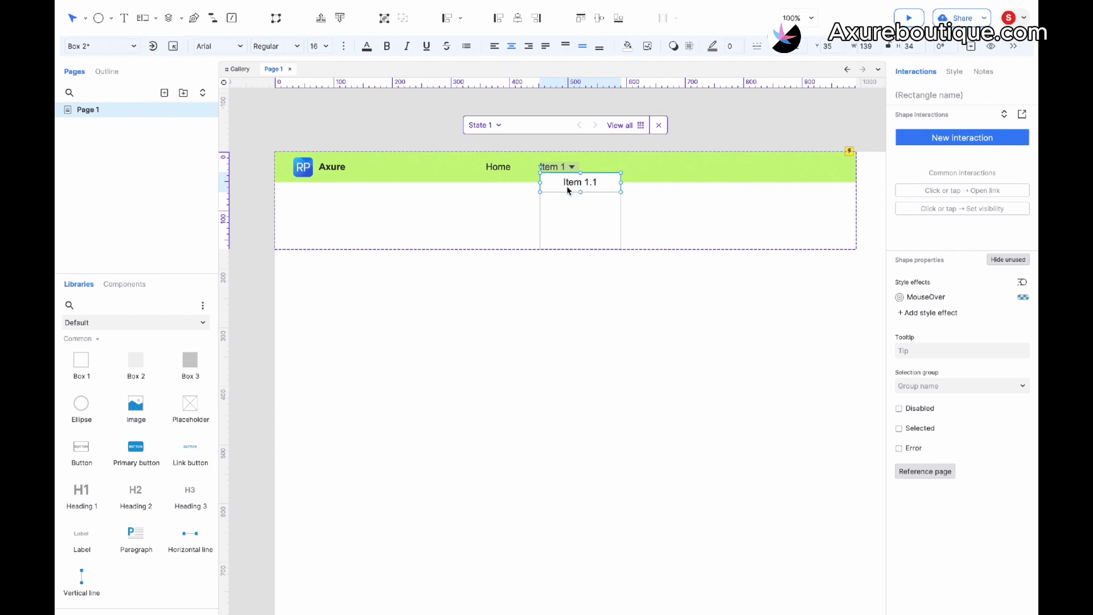
Duplicate "Item 1.1" three times straight down and label the copies "Item 1.2", "Item 1.3" and "Item 1.4"
mouse_move(568, 190)
left_mouse_down()
mouse_move(566, 216)
mouse_move(562, 202)
left_mouse_up()
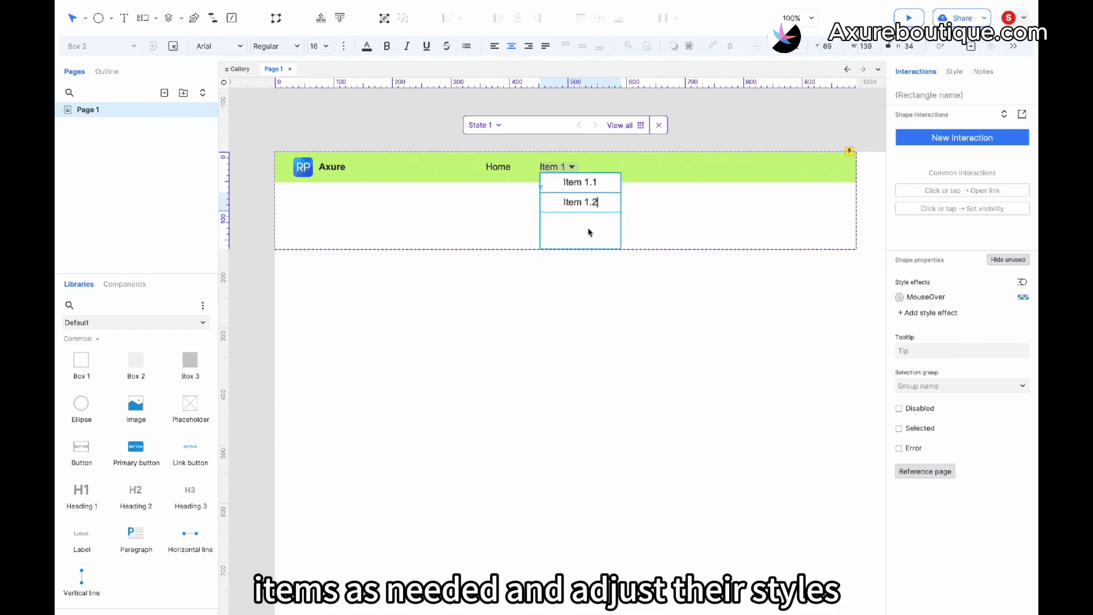
left_click_drag(588, 203, 585, 242)
double_click(590, 220)
type("3")
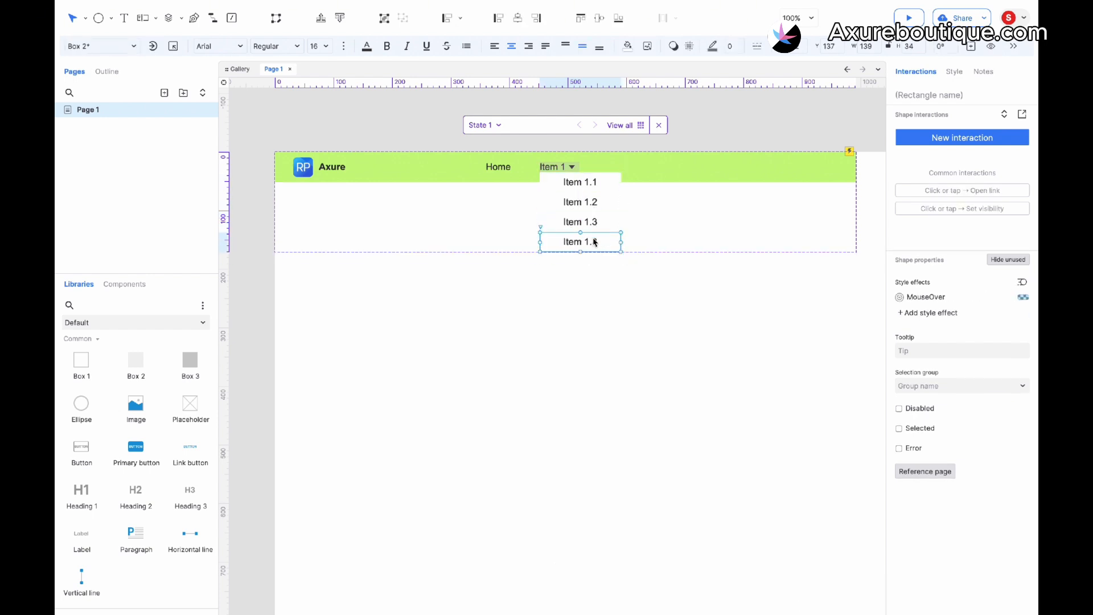
double_click(593, 240)
type("4")
Left-align the text of all four menu items and set their left padding to 12
left_click(590, 223, "shift")
left_click(590, 208, "shift")
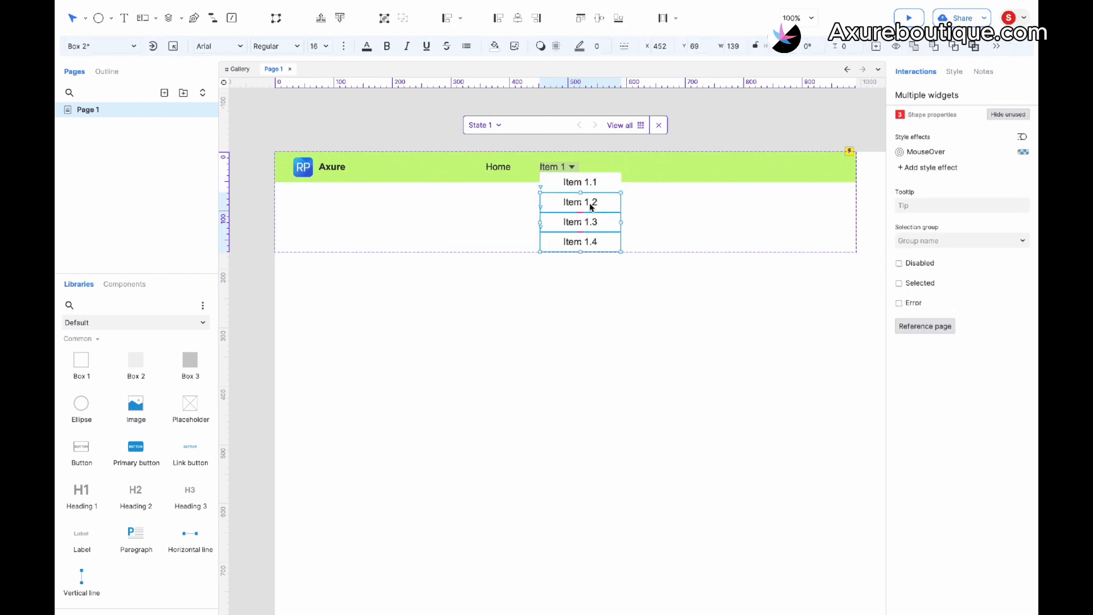
left_click(588, 182, "shift")
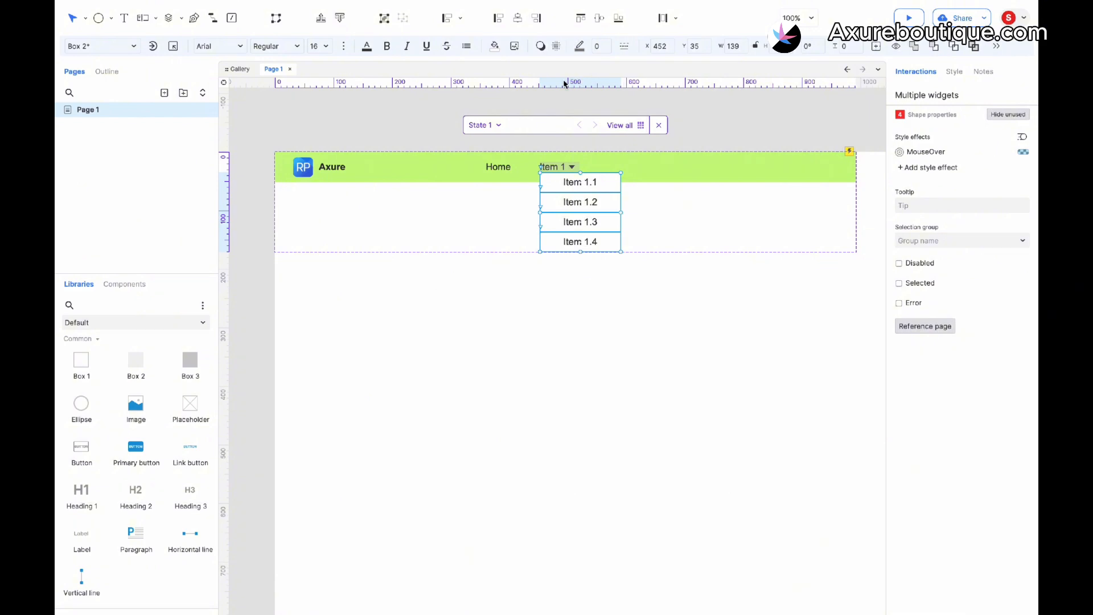
left_click(954, 71)
left_click(902, 464)
scroll(926, 538, "down", 3)
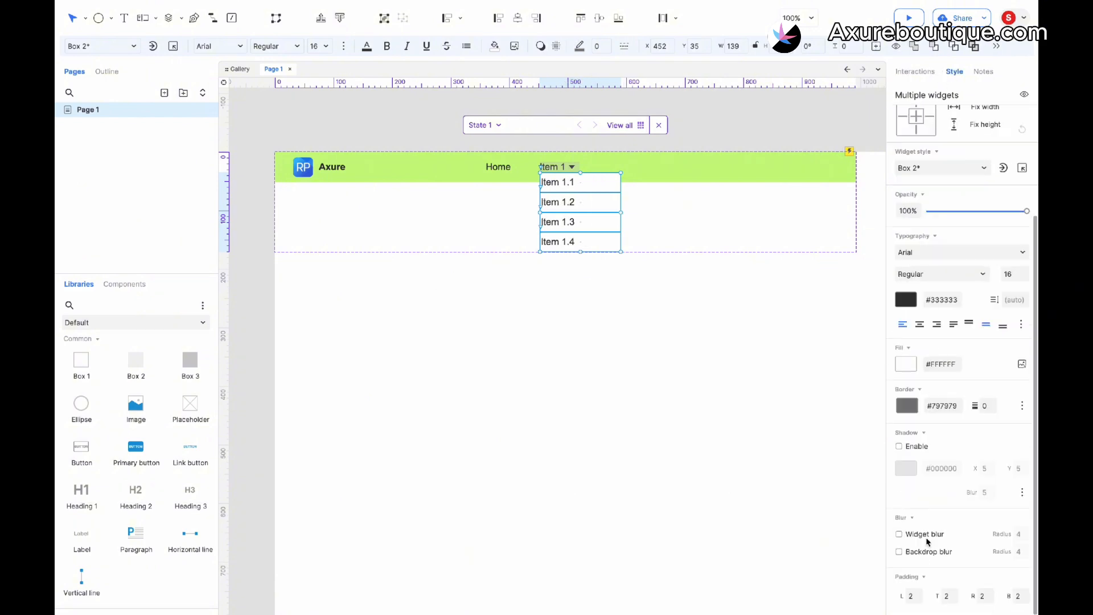
type("12")
Extend the background box to the four items' height and narrow the whole menu to about 108 px wide
left_click_drag(620, 213, 620, 213)
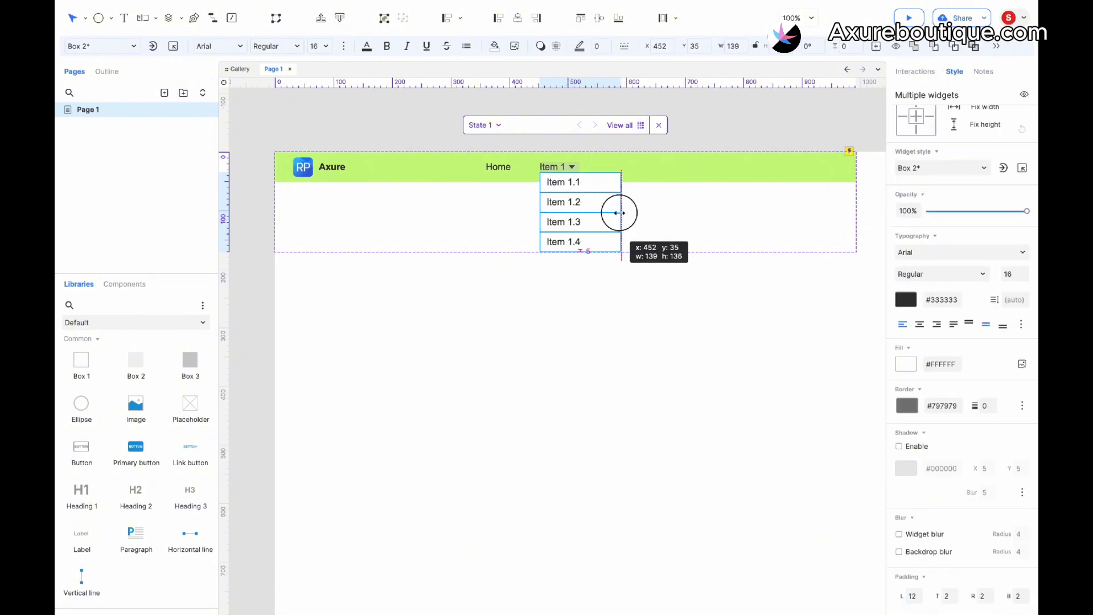
left_click(585, 244)
left_click(583, 243)
left_click_drag(581, 252, 580, 252)
left_click_drag(592, 273, 615, 176)
left_click_drag(620, 212, 605, 213)
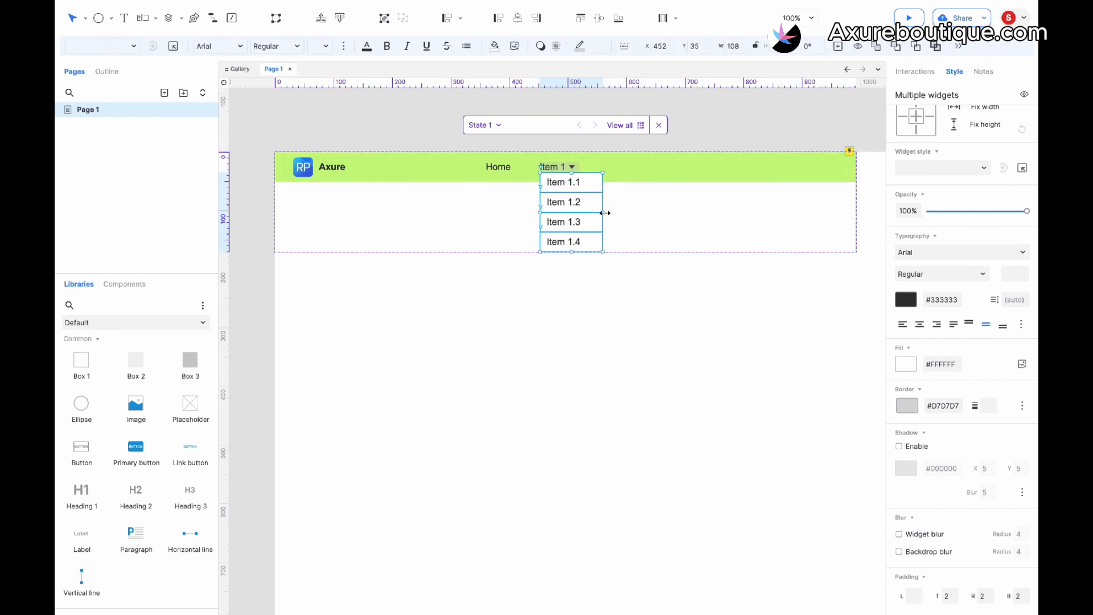
Move the four menu items together down about 9 px within the menu
left_click(566, 168)
left_click(573, 192)
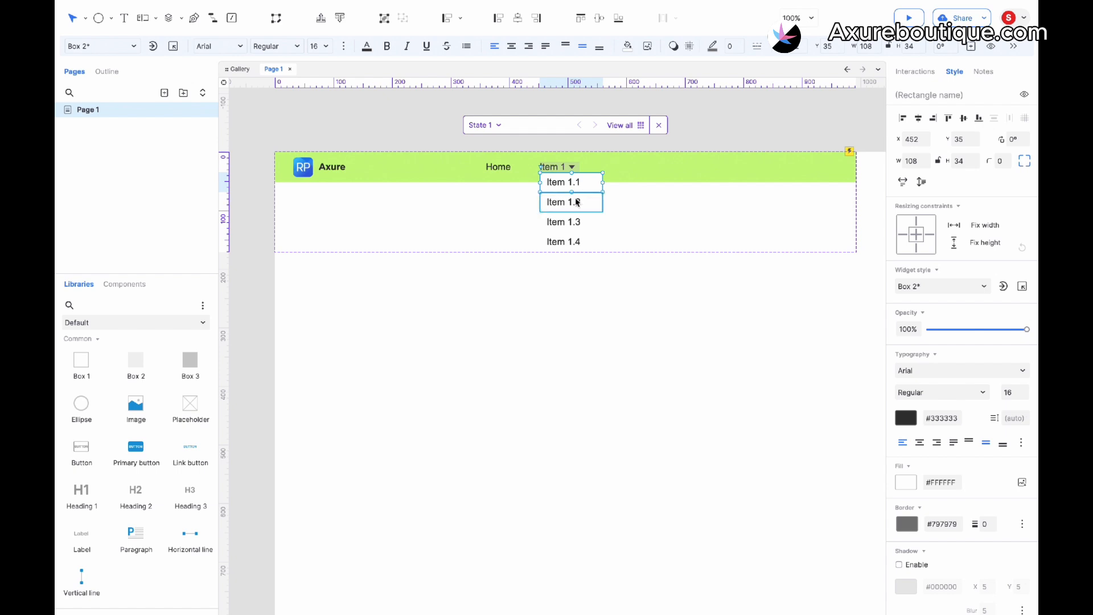
left_click(576, 202, "shift")
left_click(576, 221, "shift")
left_click(575, 241, "shift")
left_click_drag(573, 180, 574, 185)
Set the border width of the menu's background box to 0
left_click(581, 172)
left_click(577, 175)
left_click(627, 46)
left_click(633, 209)
left_click(595, 231)
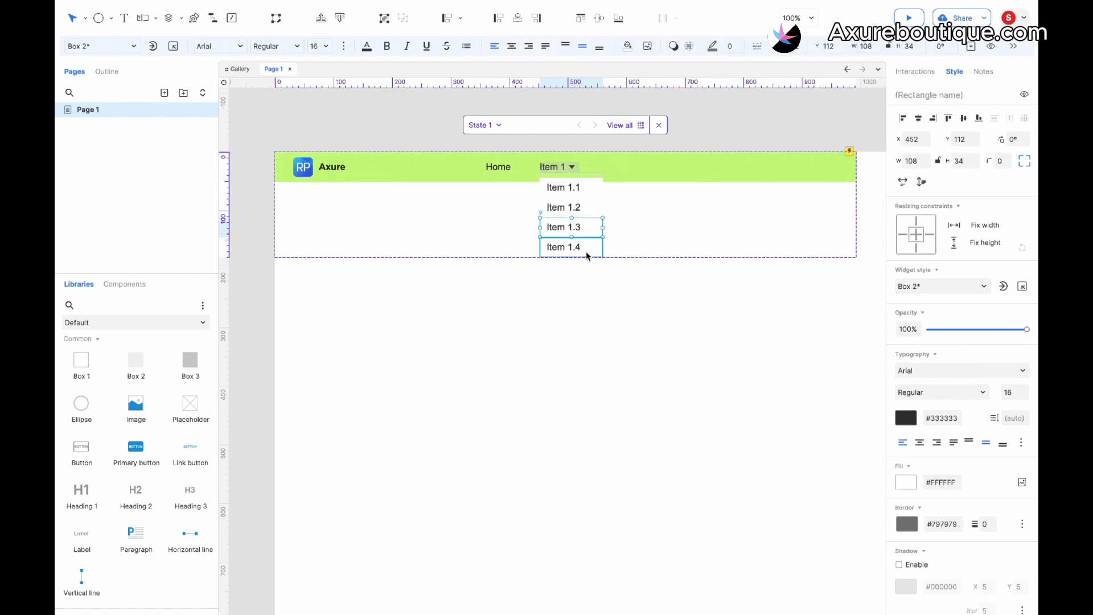
left_click(597, 188)
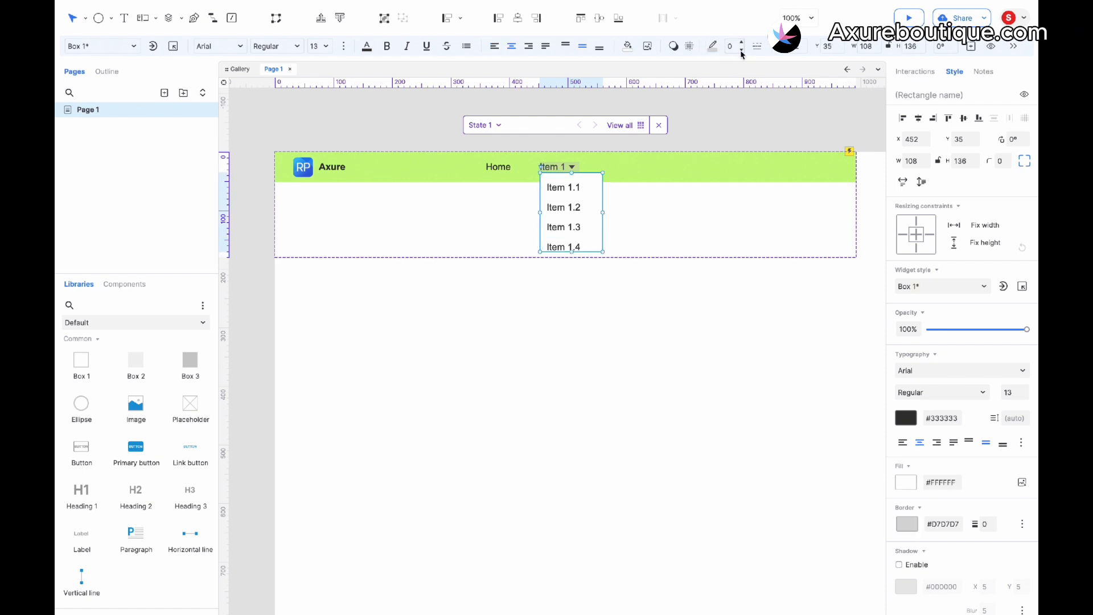
left_click(608, 219)
Duplicate State 1 of the "Item 1" dynamic panel as State 2 and open State 2 for editing
left_click(560, 167)
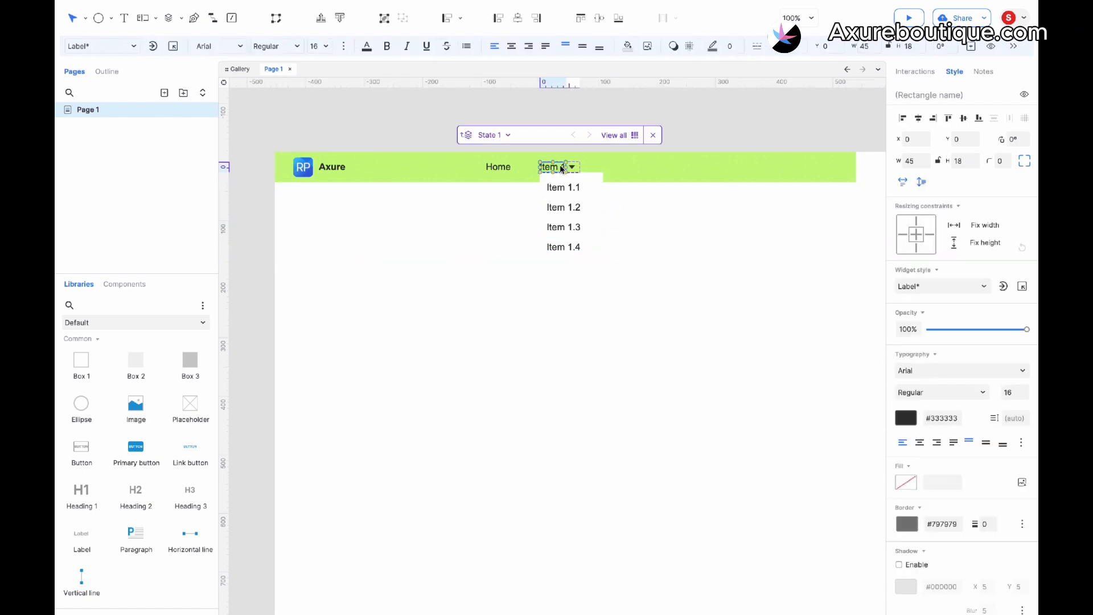
left_click(508, 137)
left_click(540, 77)
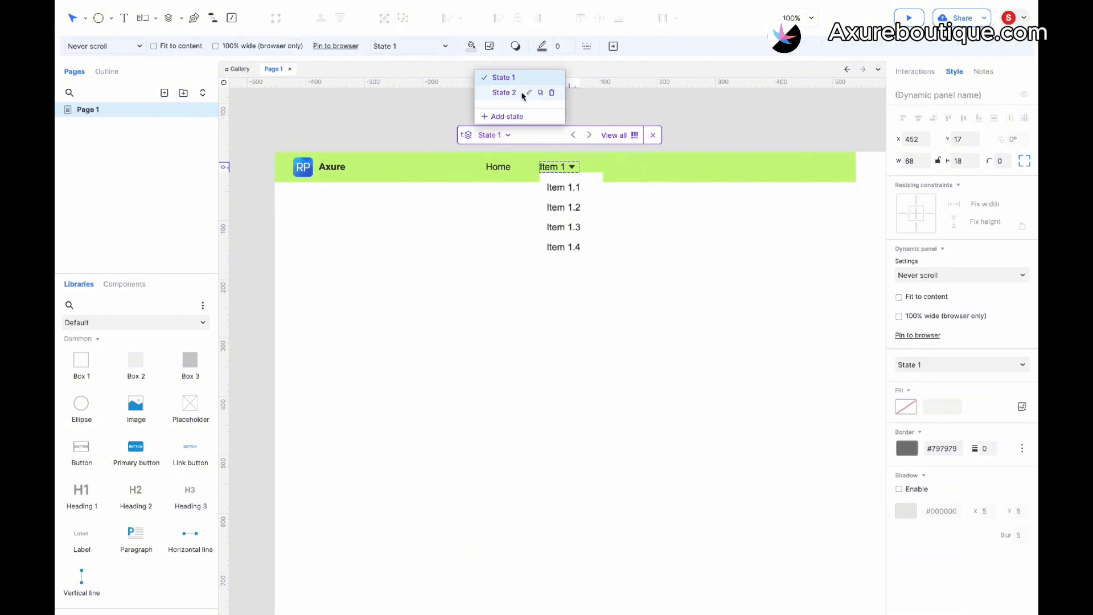
left_click(522, 94)
Shrink the State 2 arrow to about 10 × 6 px, set its rotation to 360° and return to the navigation bar's state
left_click(573, 167)
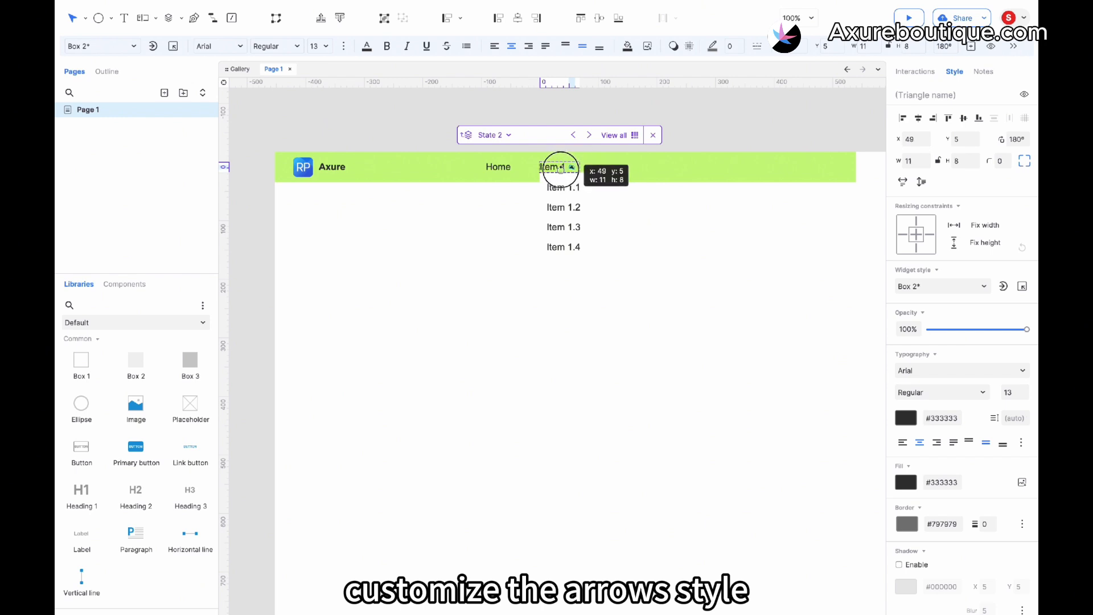
left_click_drag(562, 171, 565, 170)
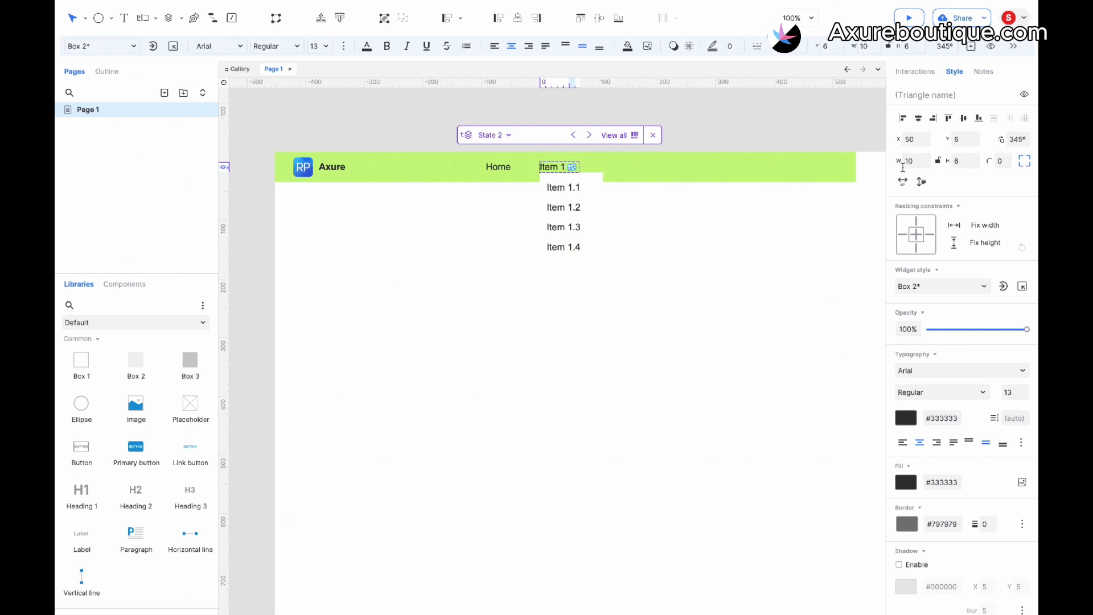
type("36")
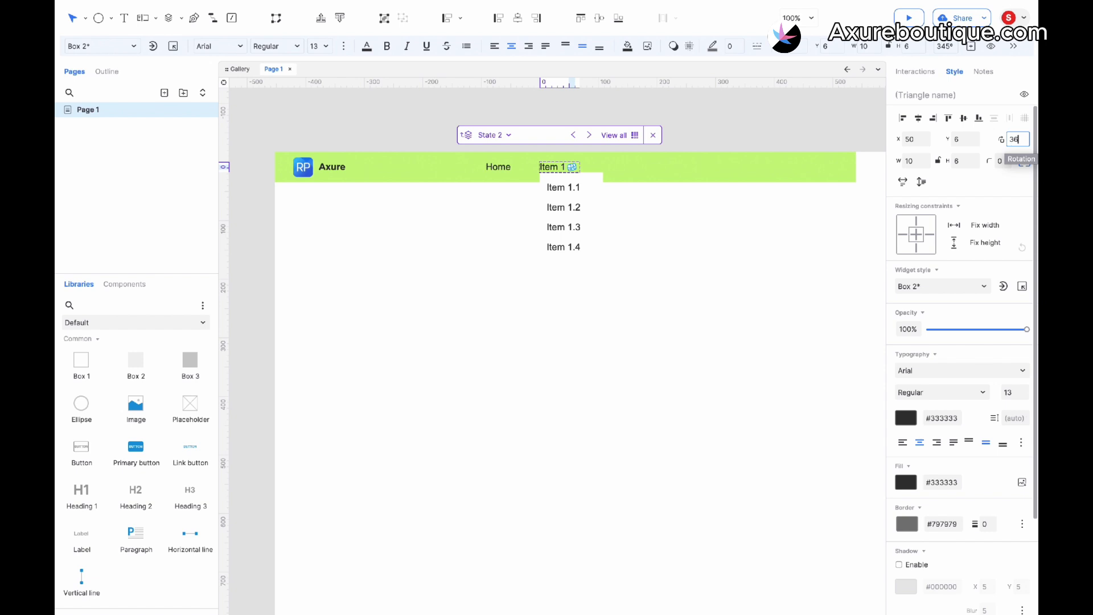
type("0")
left_click(712, 373)
double_click(635, 281)
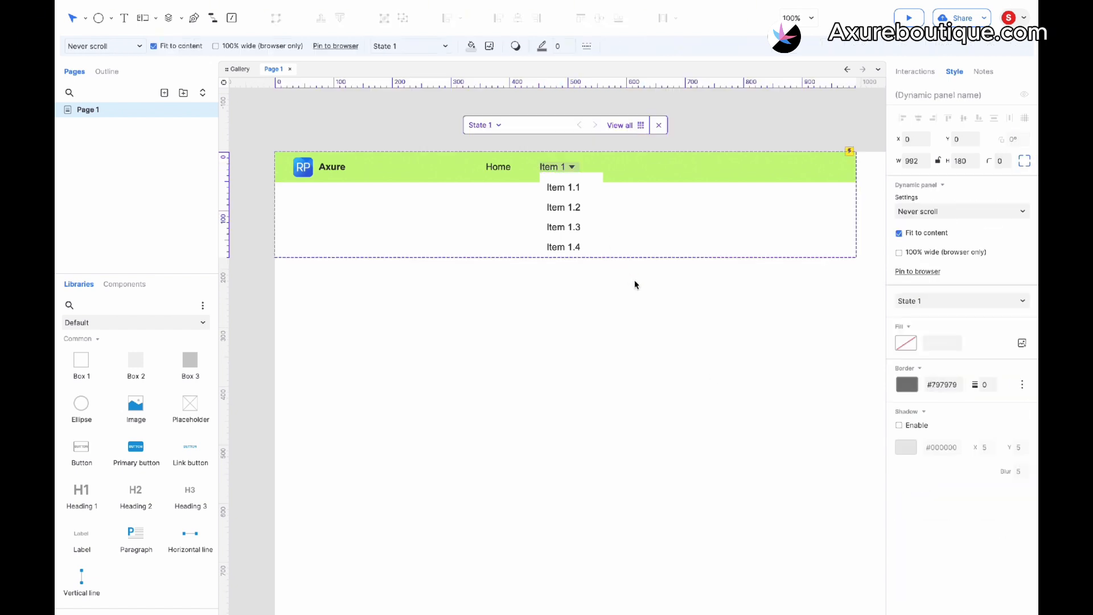
Convert the four menu items and their background box into a dynamic panel named "Item expanded"
left_click(565, 170)
left_click(632, 250)
double_click(578, 278)
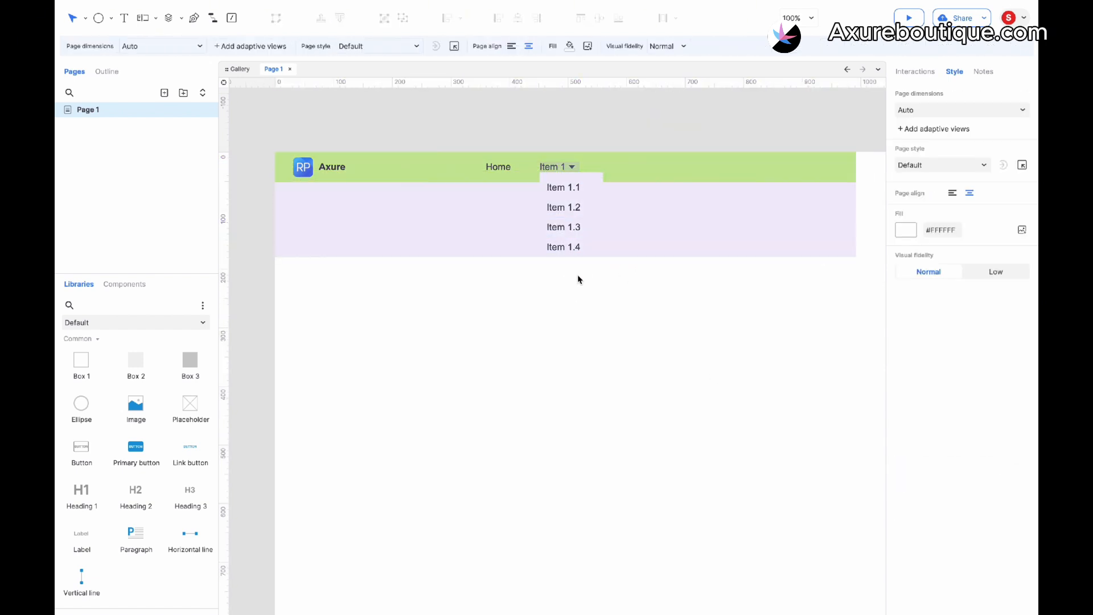
double_click(579, 207)
left_click(578, 188)
left_click_drag(621, 186, 543, 254)
right_click(574, 198)
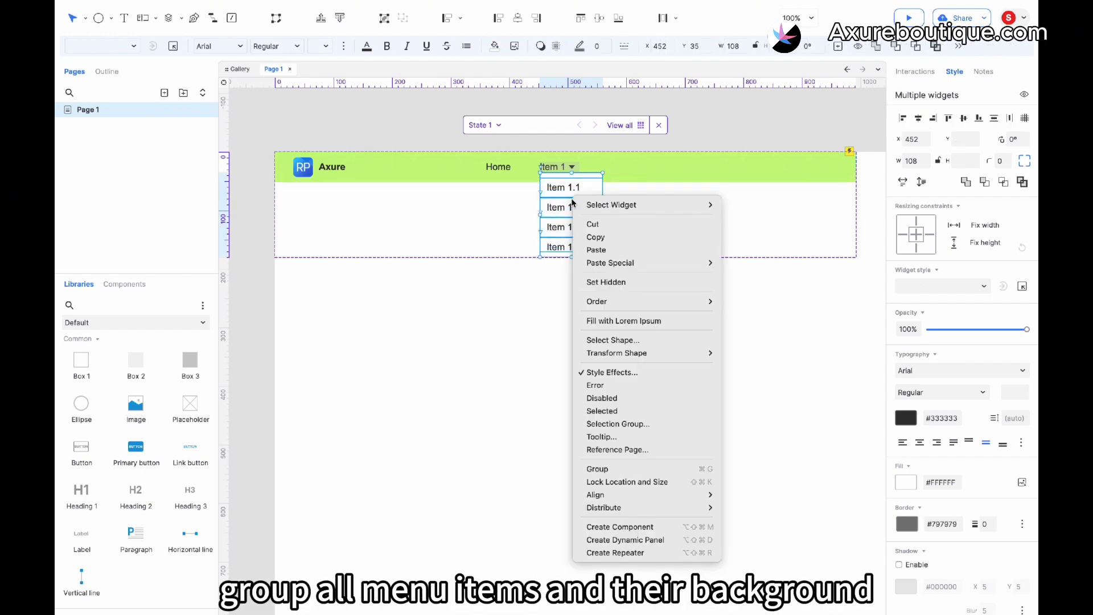
left_click(621, 539)
left_click(917, 96)
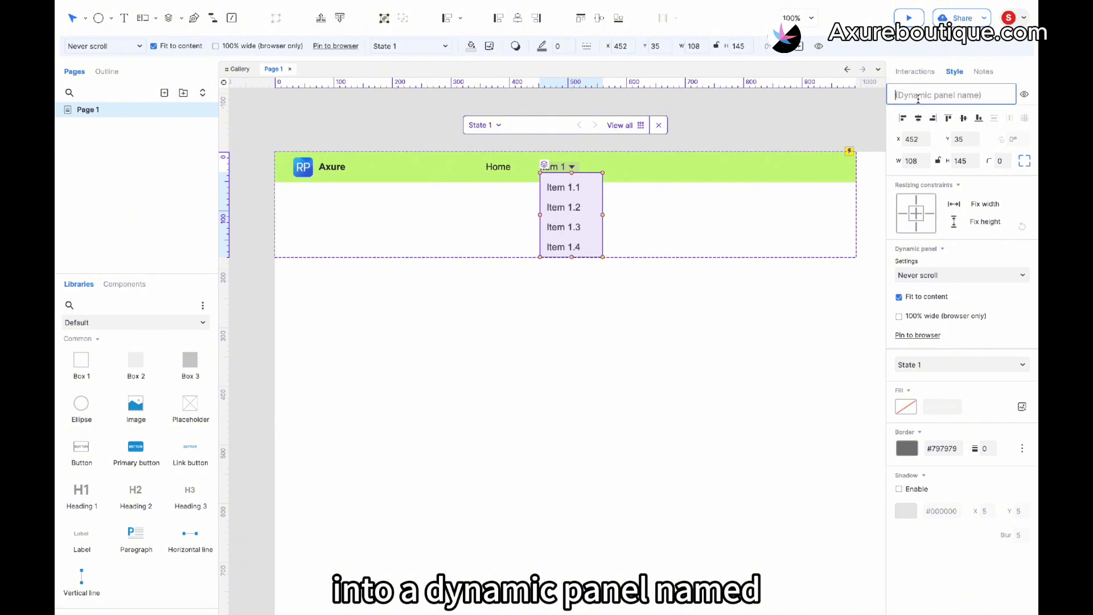
type("Item expanded")
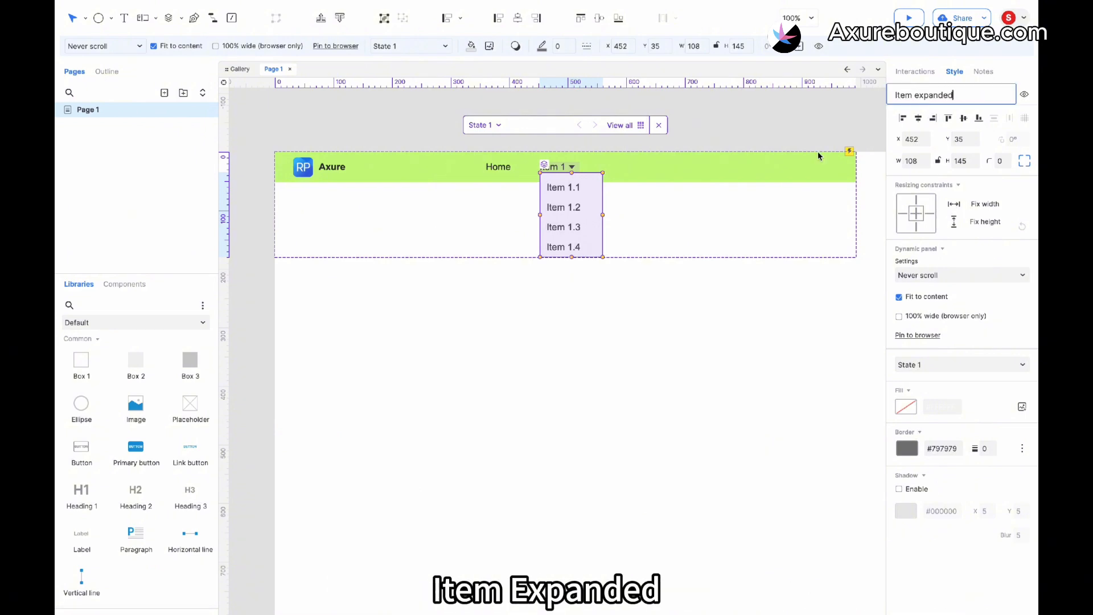
left_click(693, 276)
Add a Mouse enter interaction to the "Item 1" dynamic panel that shows the "Item expanded" panel
left_click(569, 170)
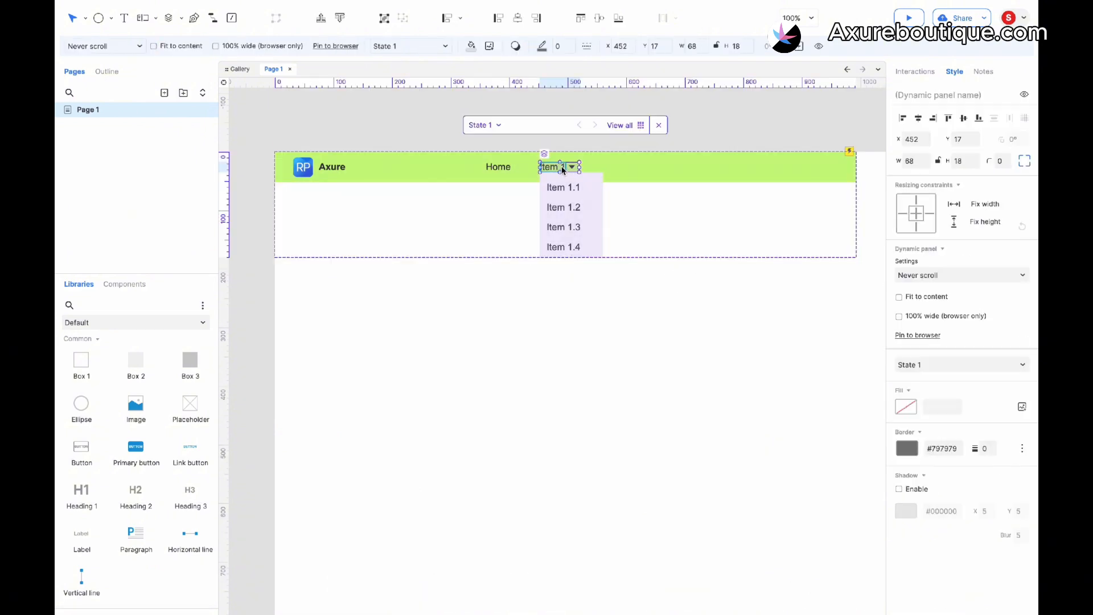
left_click(911, 72)
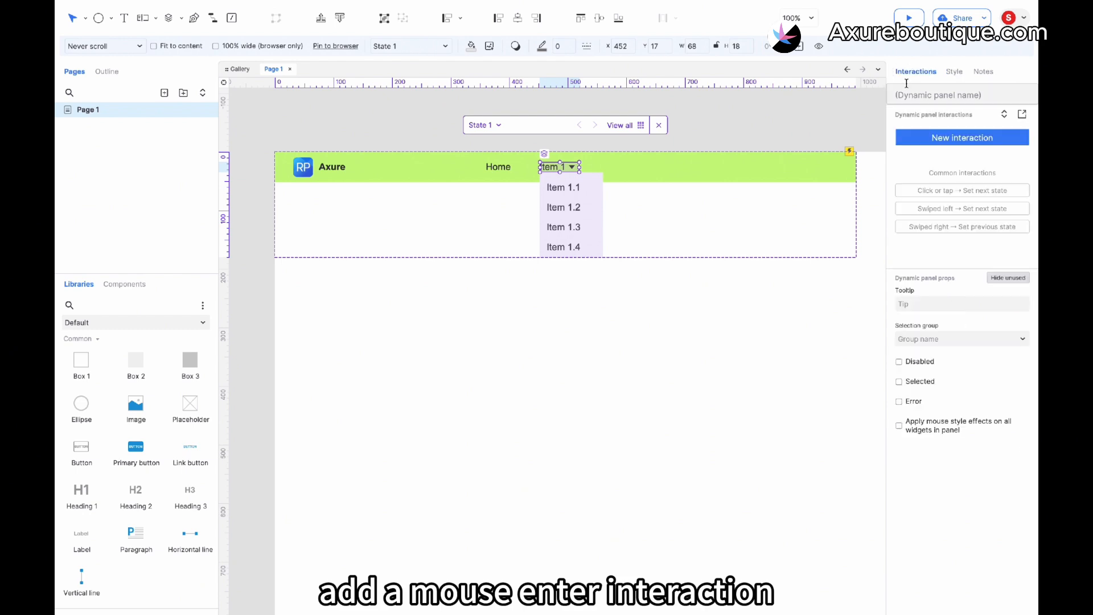
left_click(935, 137)
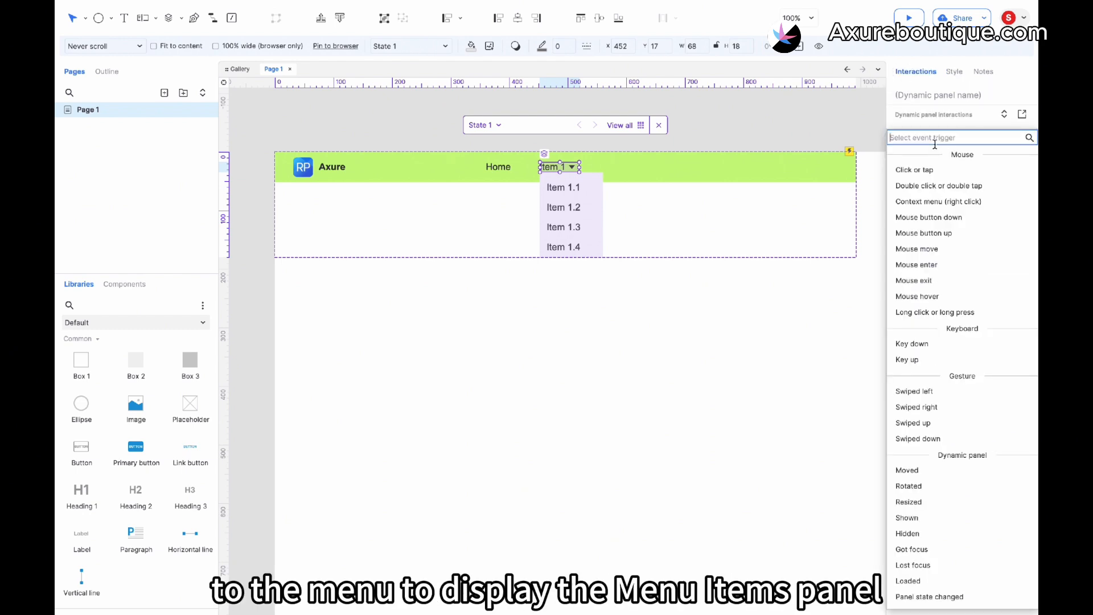
left_click(922, 266)
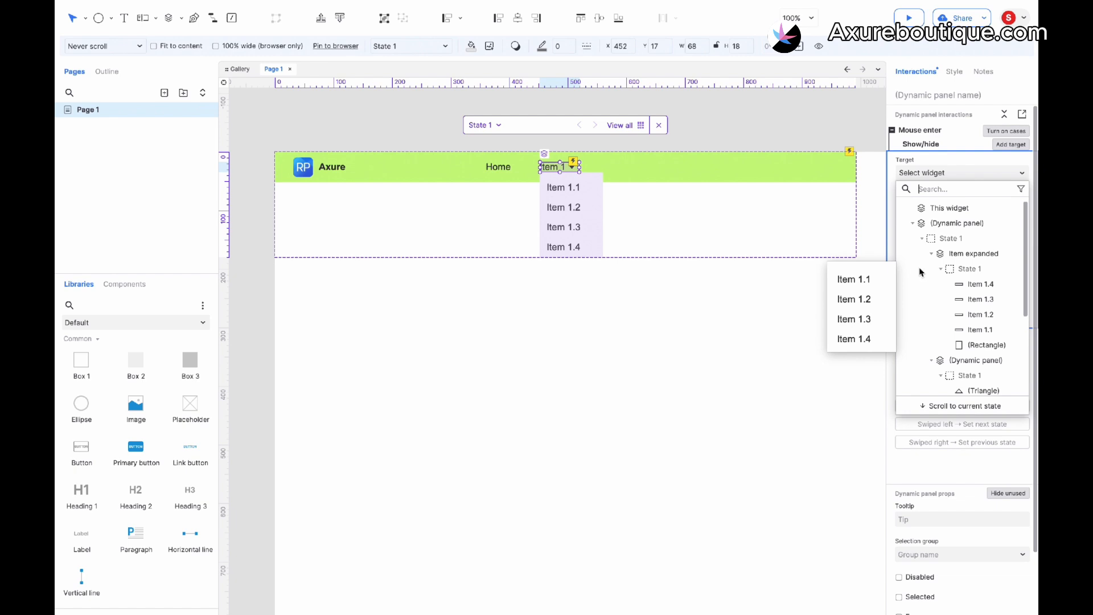
left_click(965, 253)
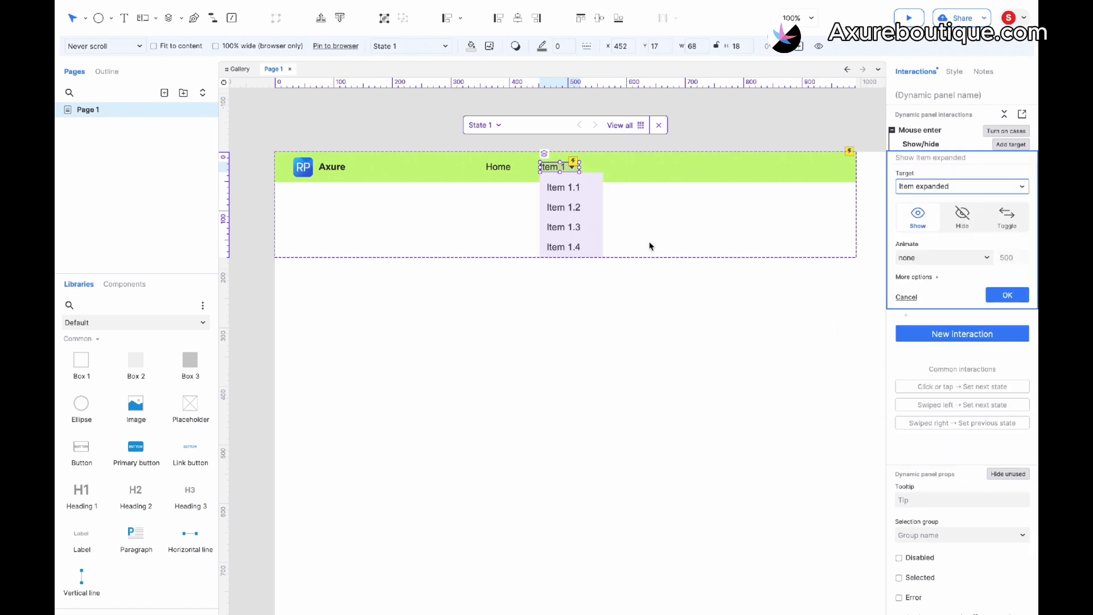
left_click(1007, 294)
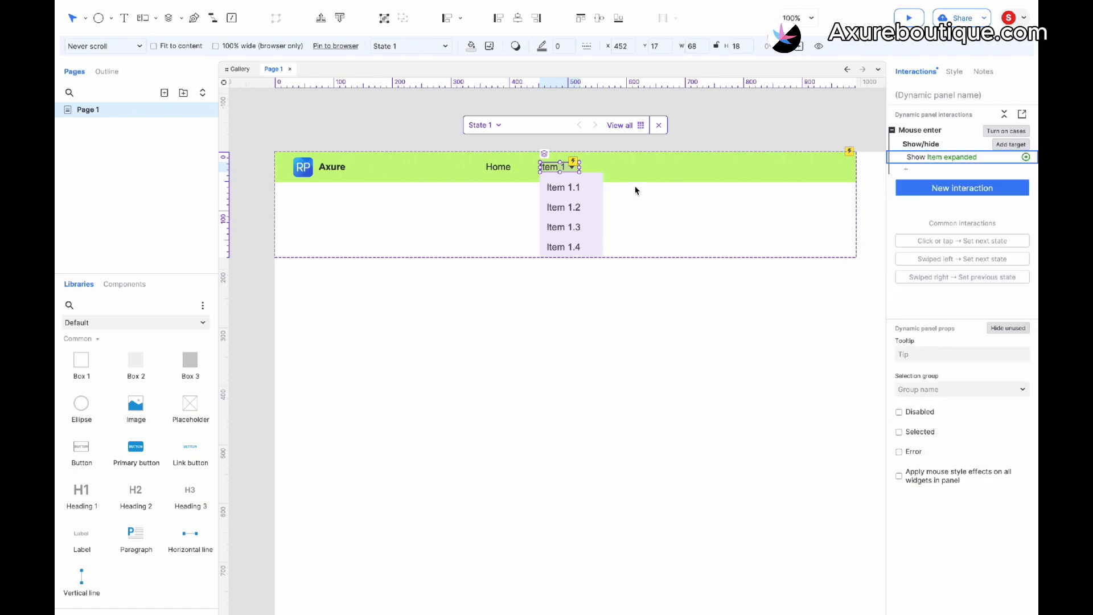
Widen the "Item 1" dynamic panel to 108 px and group it with the "Item expanded" panel
left_click_drag(579, 166, 603, 165)
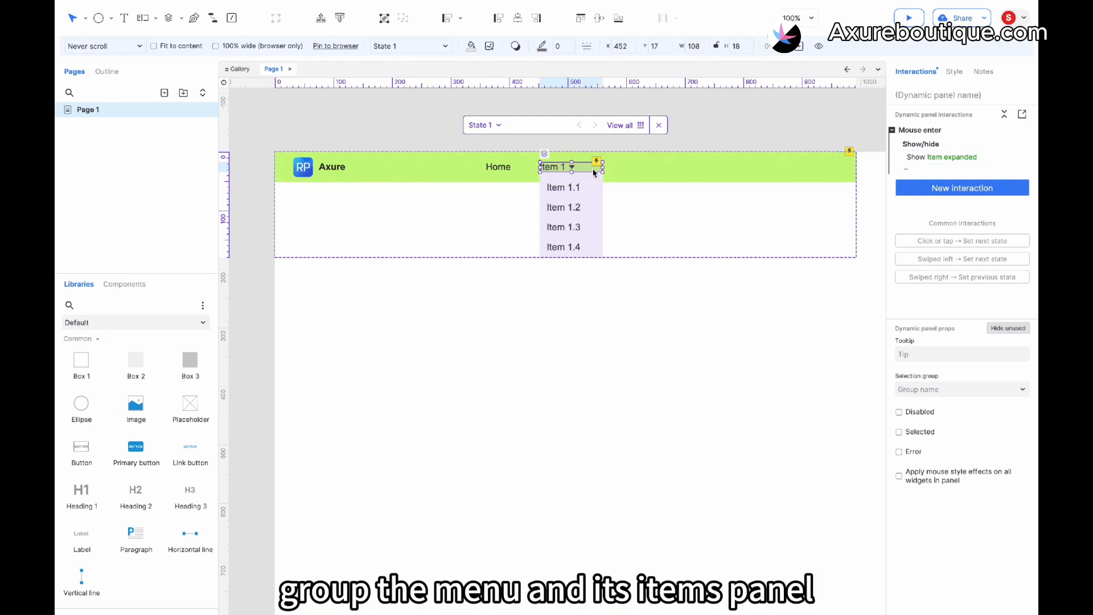
left_click(573, 191, "shift")
key("ctrl+g")
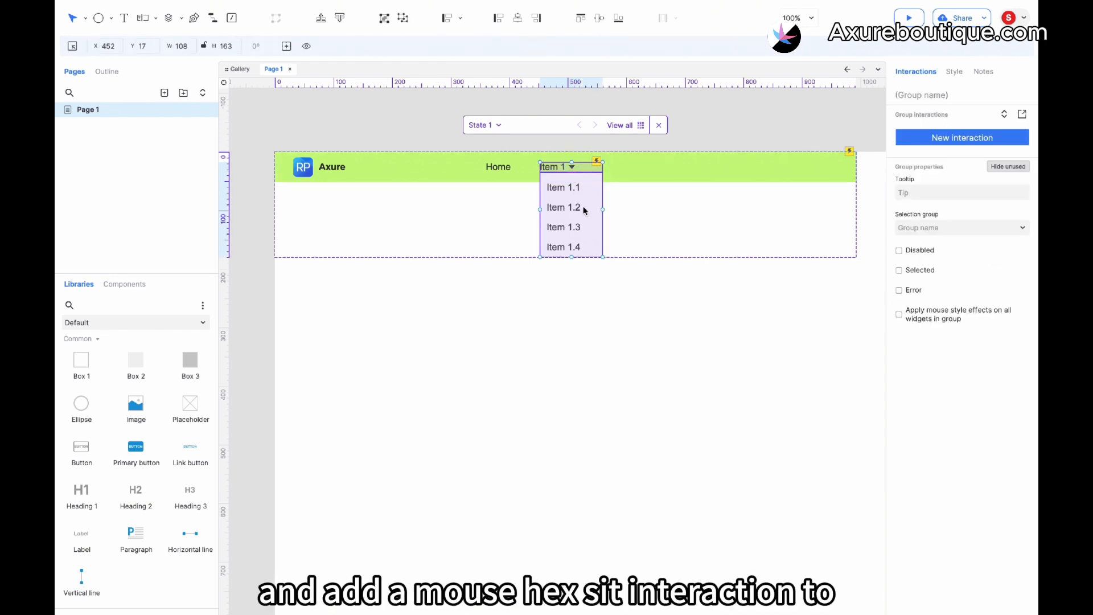
Add a Mouse exit interaction to the group that hides the "Item expanded" panel
left_click(975, 142)
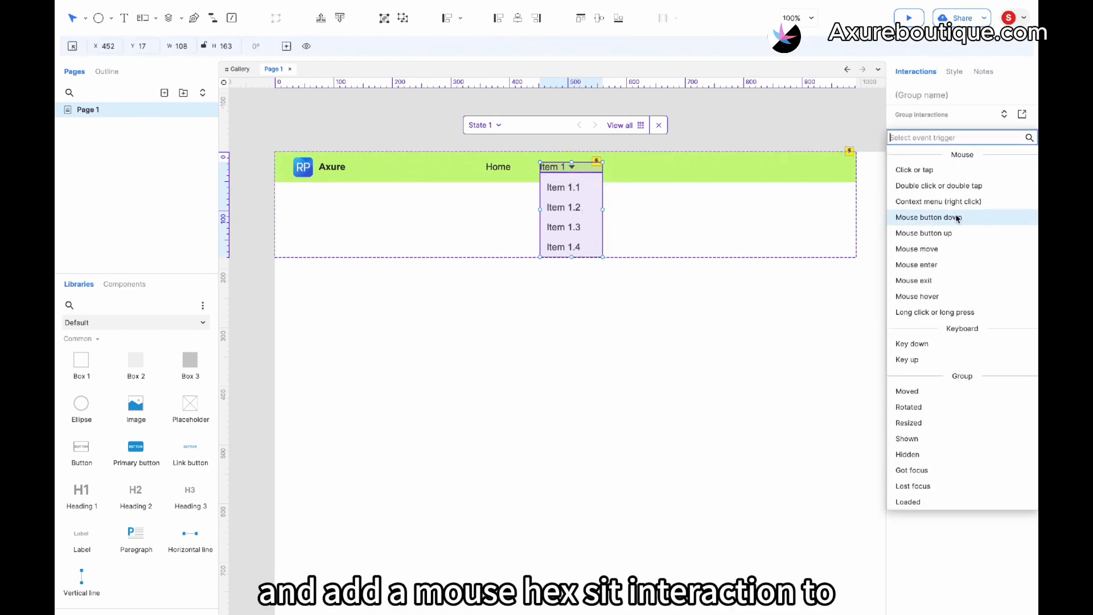
left_click(935, 280)
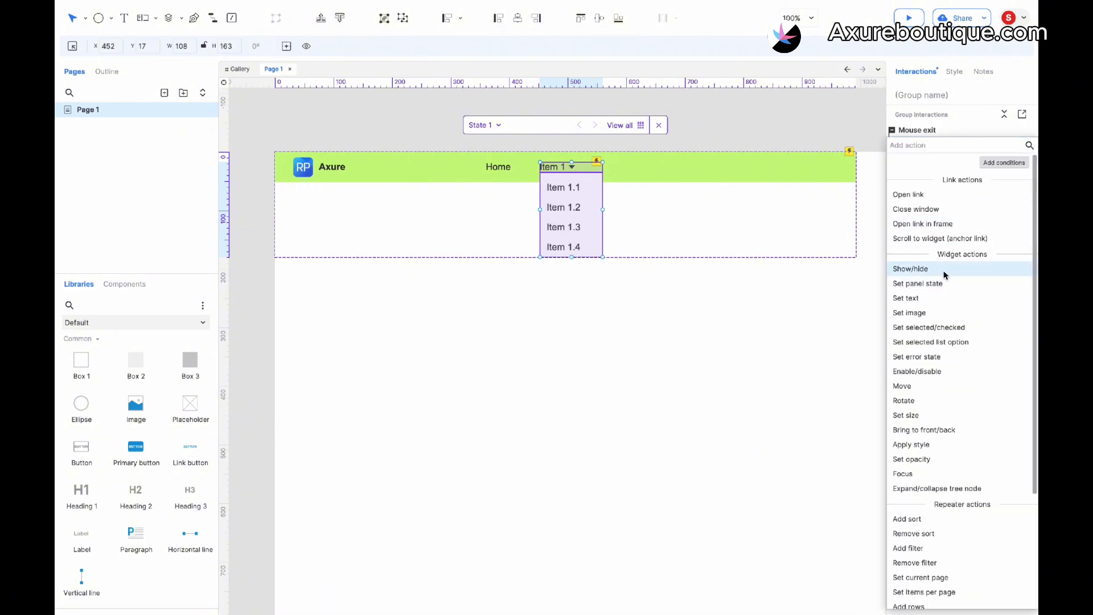
left_click(945, 271)
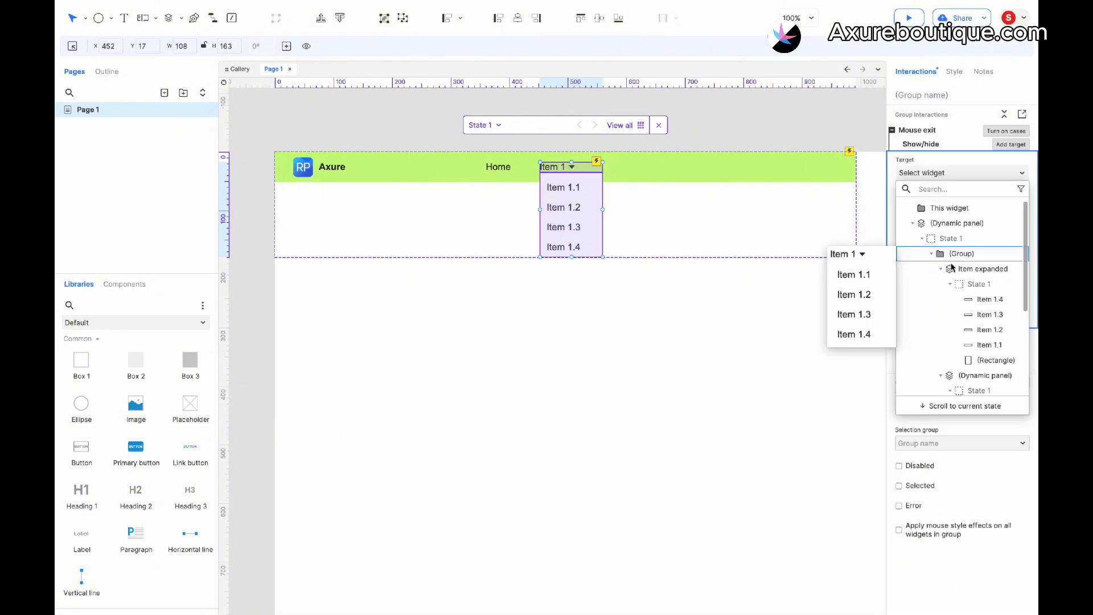
left_click(952, 268)
left_click(962, 216)
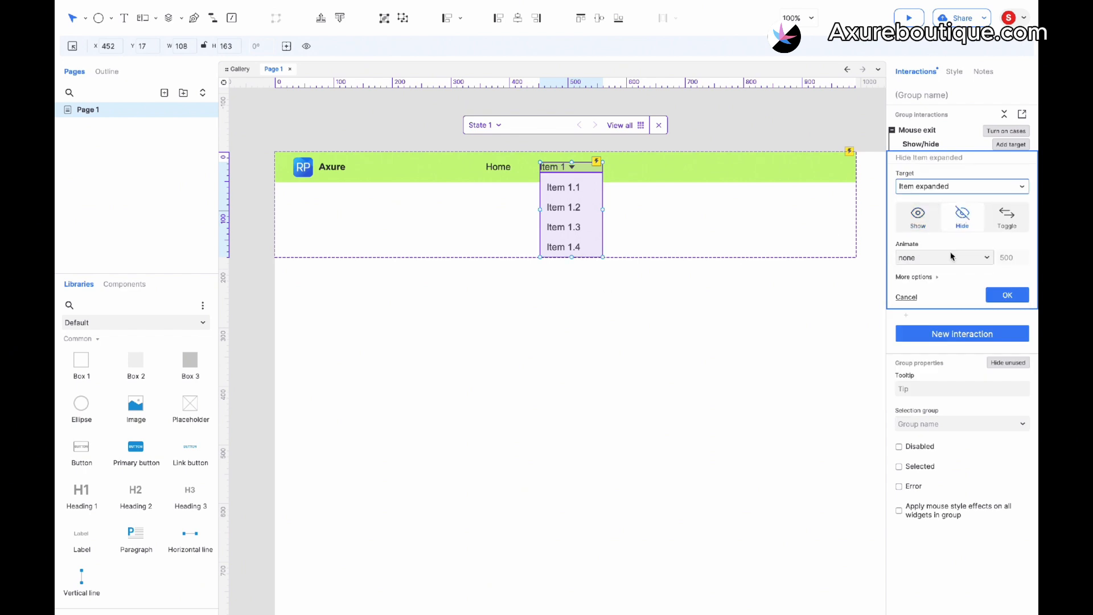
left_click(1008, 297)
left_click(586, 305)
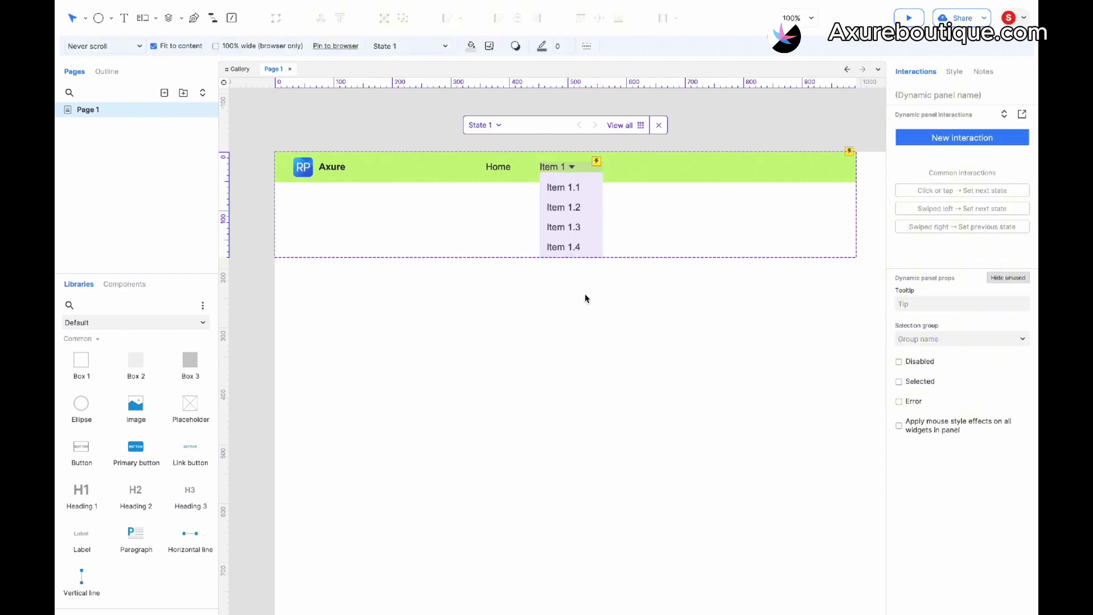
Add a Shown interaction to the "Item expanded" panel that sets the Item 1 dynamic panel to State 2
left_click(578, 189)
left_click(579, 190)
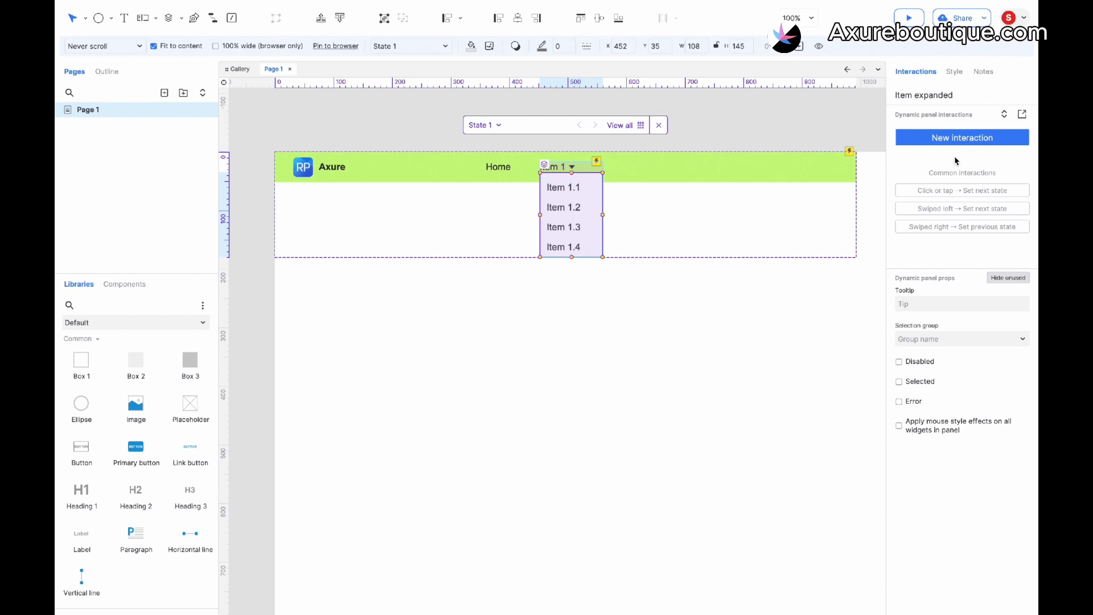
left_click(947, 138)
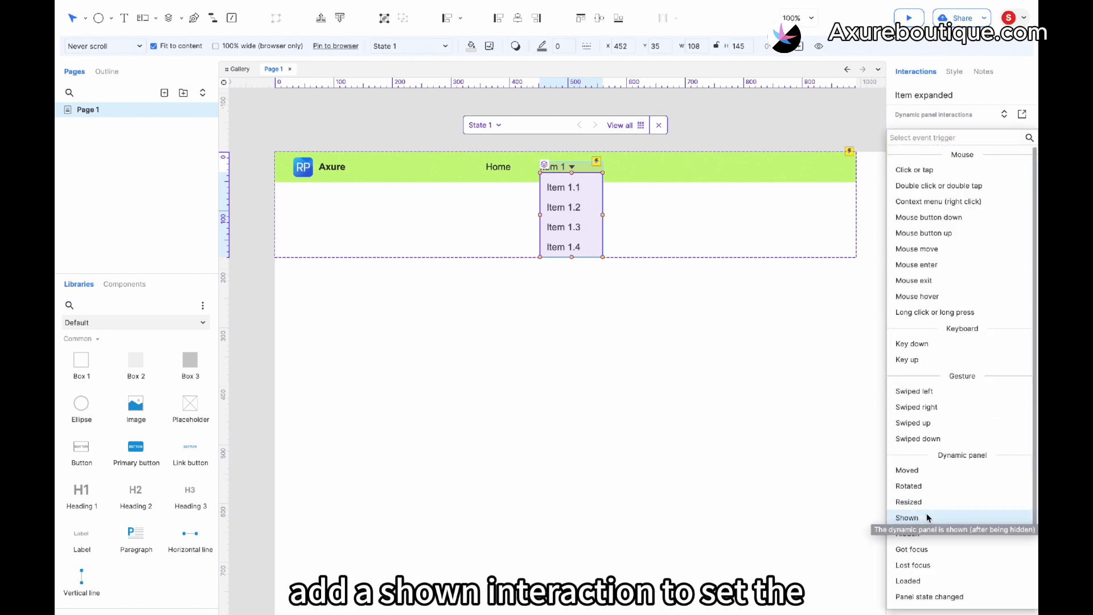
left_click(927, 513)
left_click(941, 284)
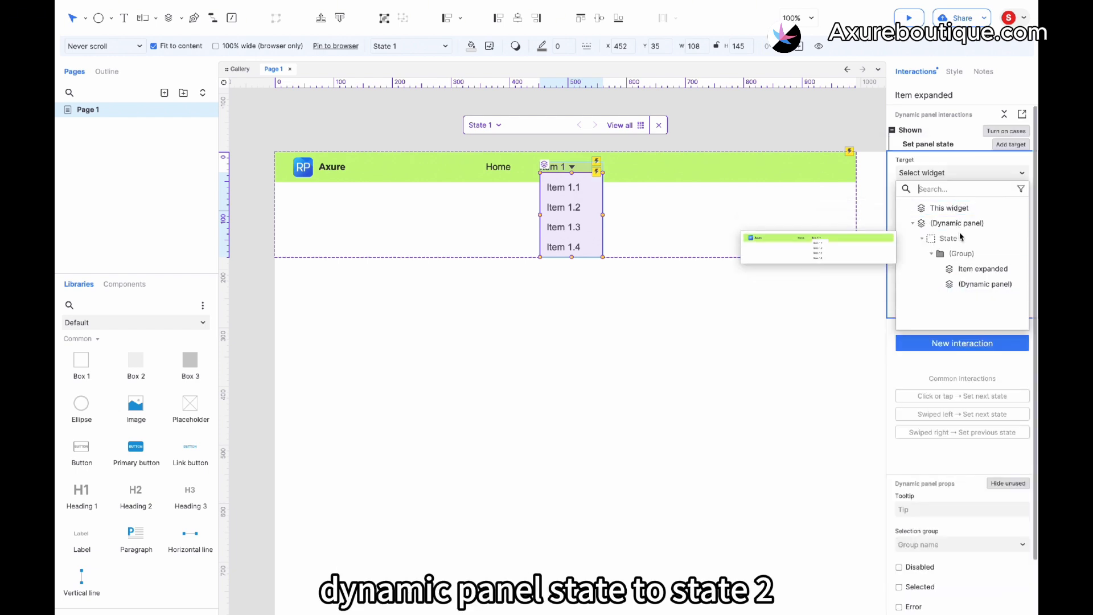
left_click(975, 285)
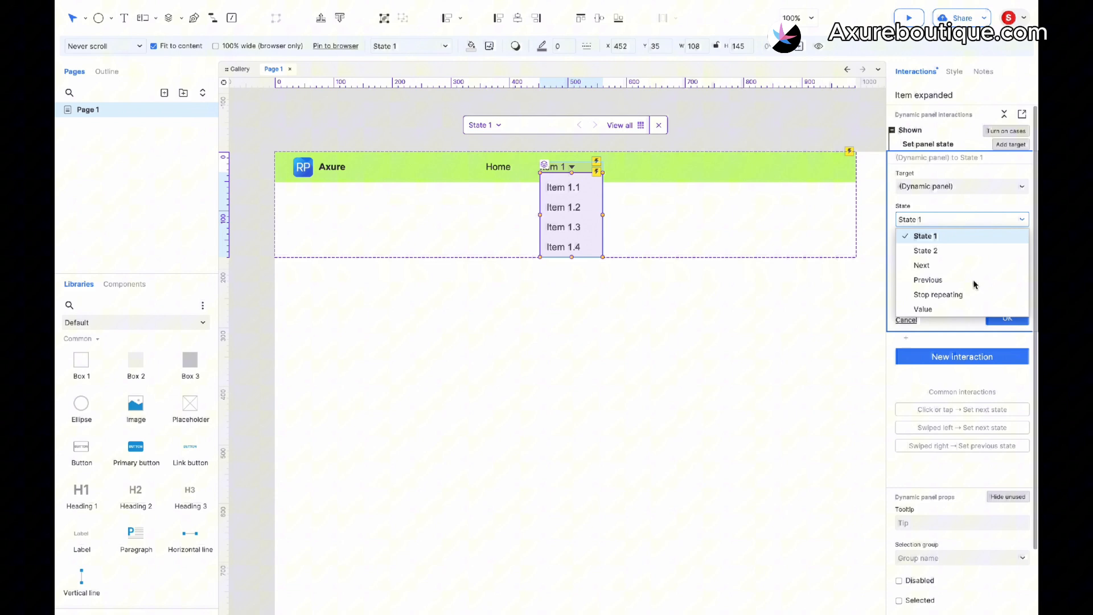
left_click(952, 251)
left_click(1001, 313)
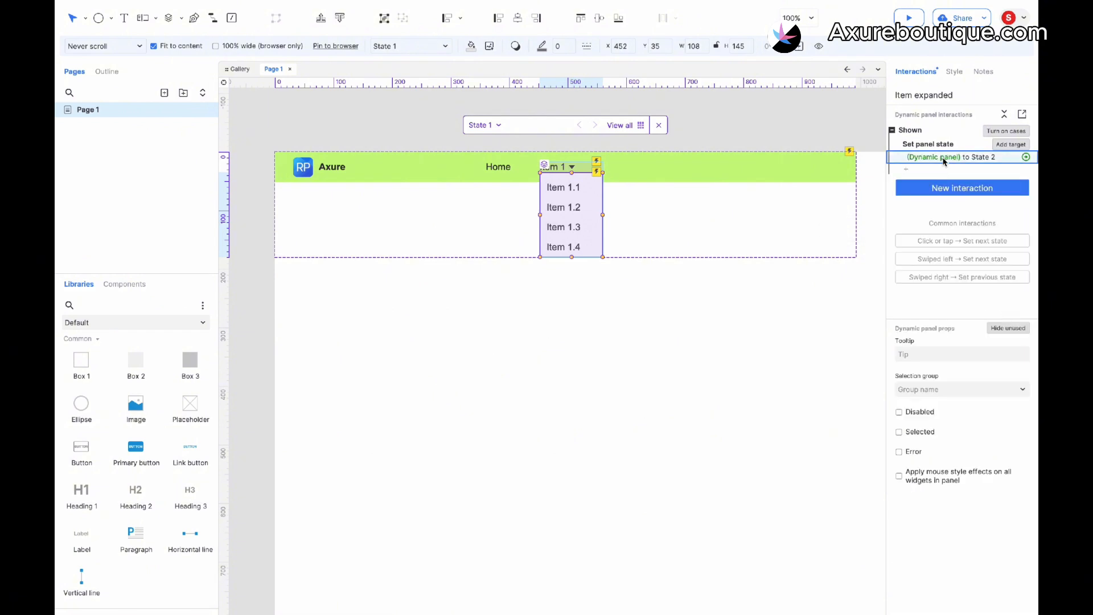
Paste the panel-state action into a Hidden event with State 1 as its target state, and set the "Item expanded" panel to hidden
left_click(935, 190)
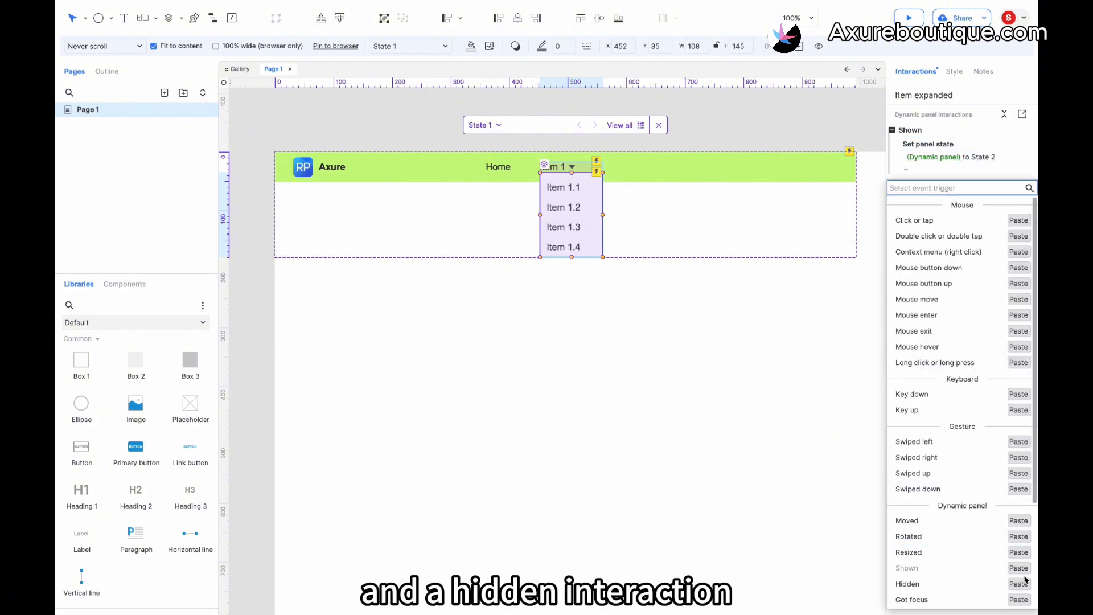
left_click(1000, 582)
left_click(950, 212)
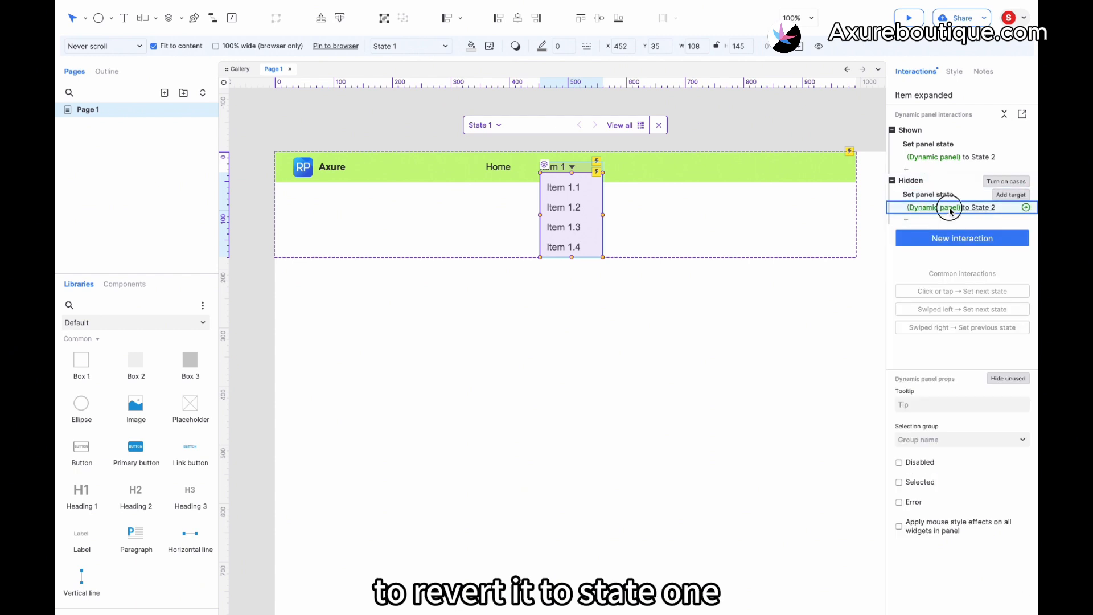
left_click(950, 210)
left_click(945, 271)
left_click(946, 285)
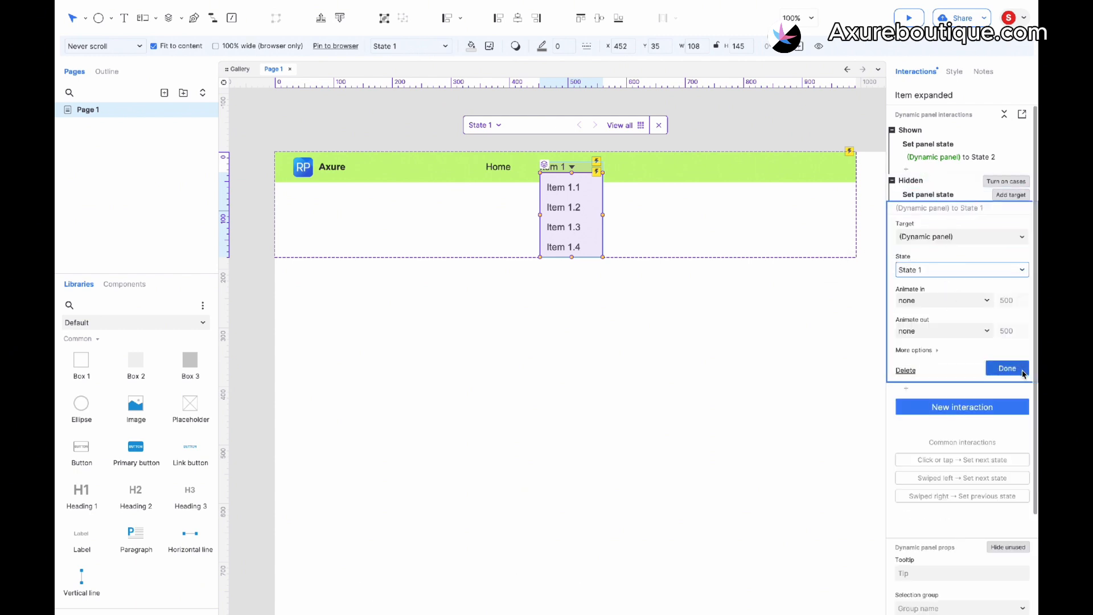
left_click(1023, 373)
right_click(572, 206)
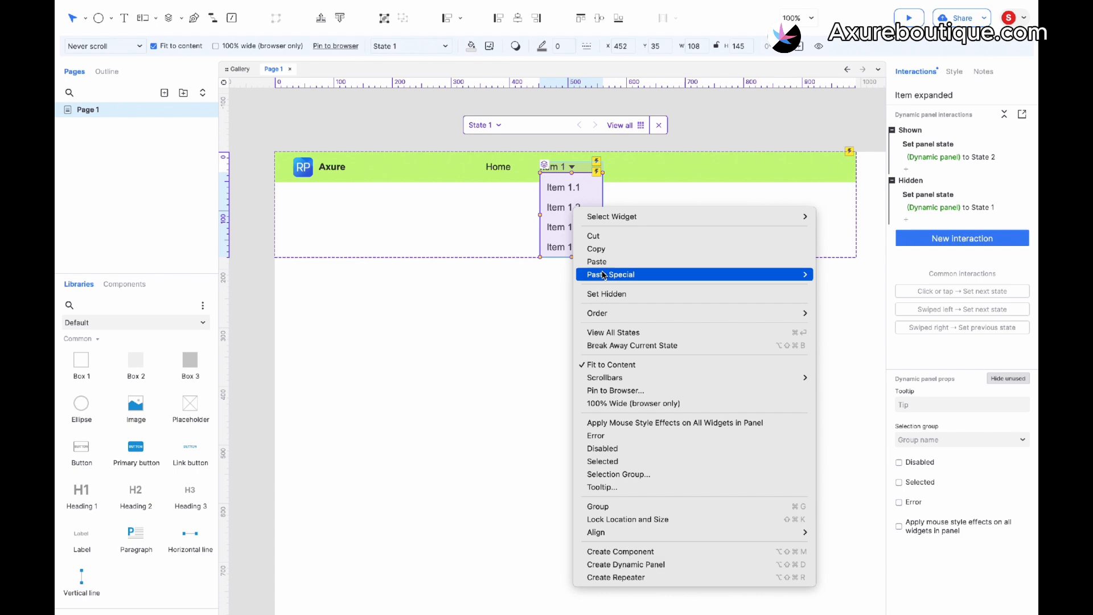
left_click(607, 294)
Inside the "Item expanded" panel, add a Click or tap interaction to Item 1.1 that hides "Item expanded"
left_click(572, 199)
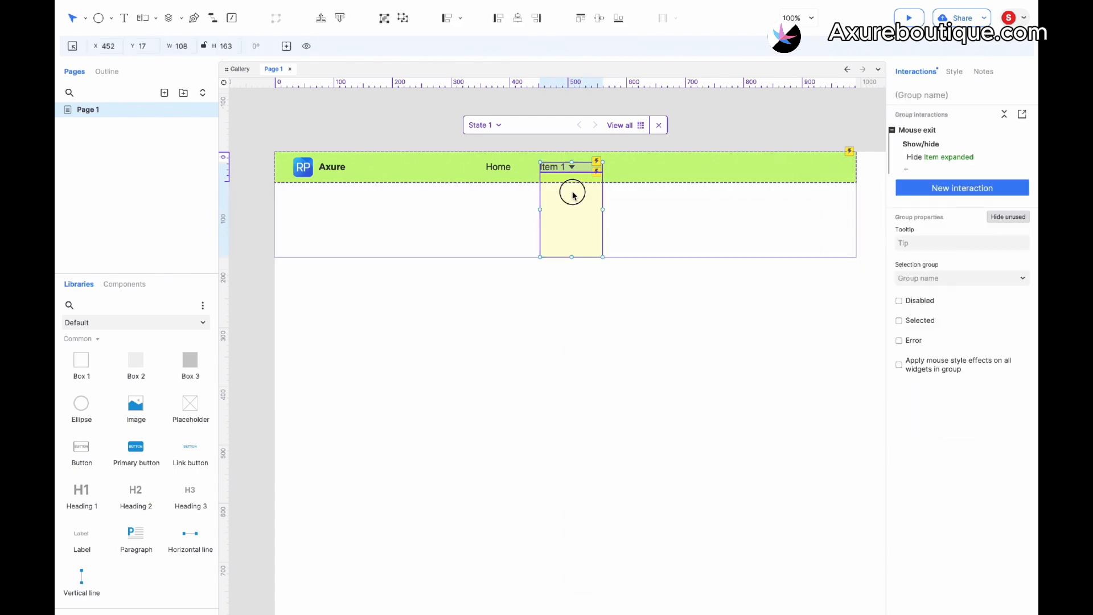
double_click(572, 195)
left_click(568, 187)
left_click(946, 137)
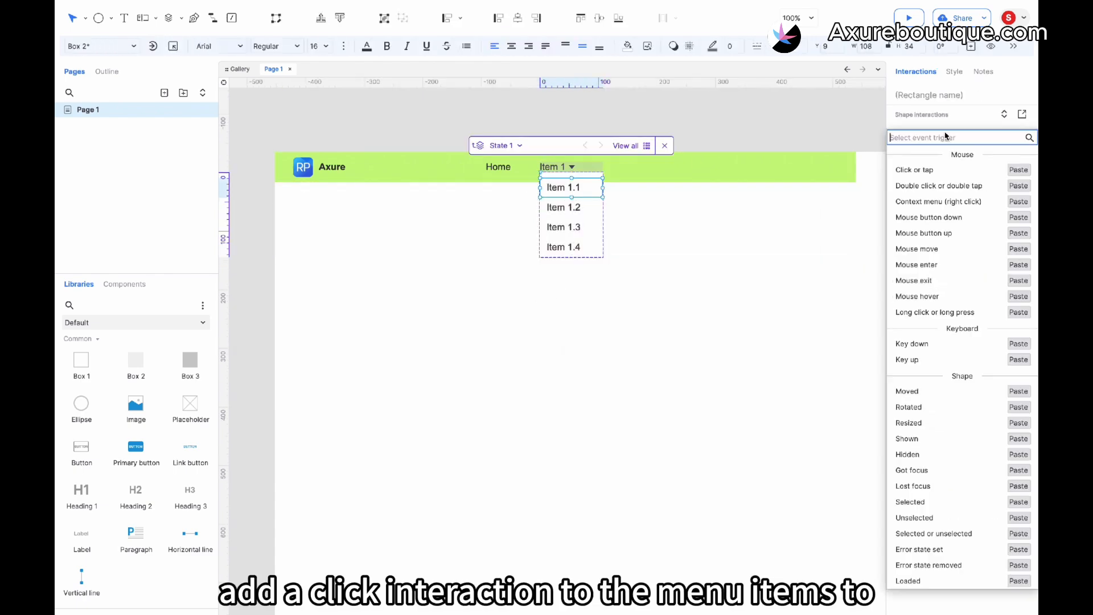
left_click(948, 166)
left_click(930, 272)
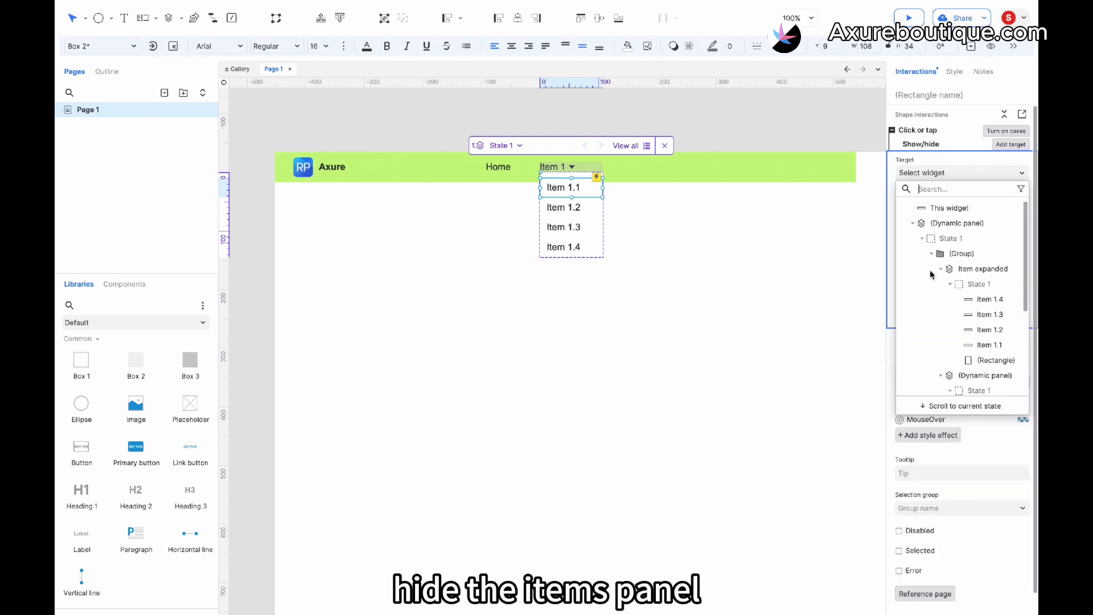
left_click(962, 269)
left_click(962, 217)
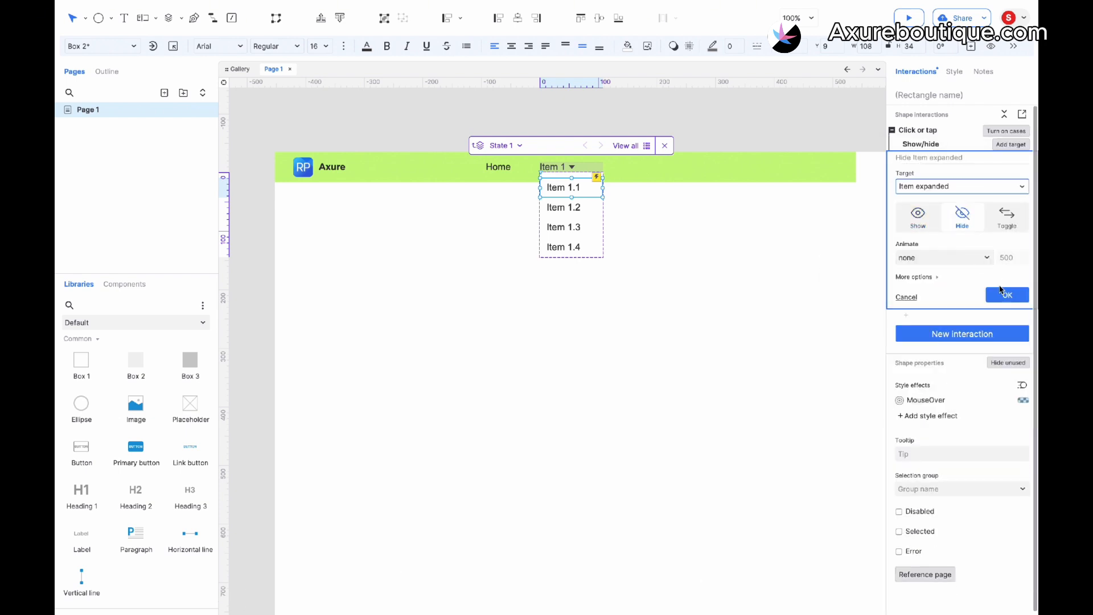
left_click(1005, 294)
Paste the hide interaction onto Item 1.2, Item 1.3 and Item 1.4, and return to the navigation bar's state
left_click(578, 216)
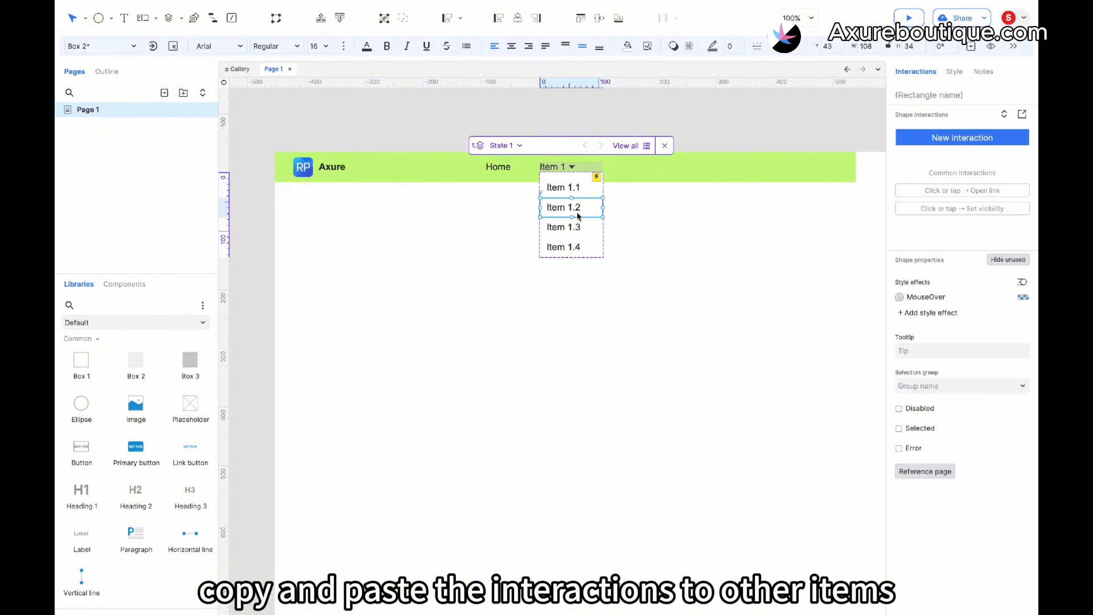
key("ctrl+v")
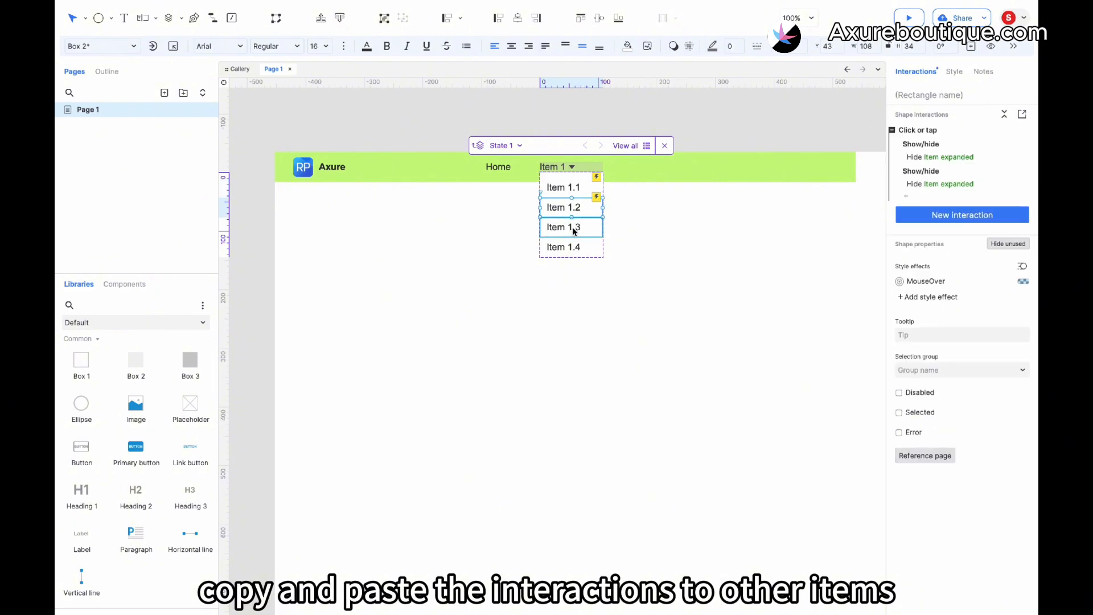
left_click(573, 229)
key("ctrl+v")
left_click(576, 248)
key("ctrl+v")
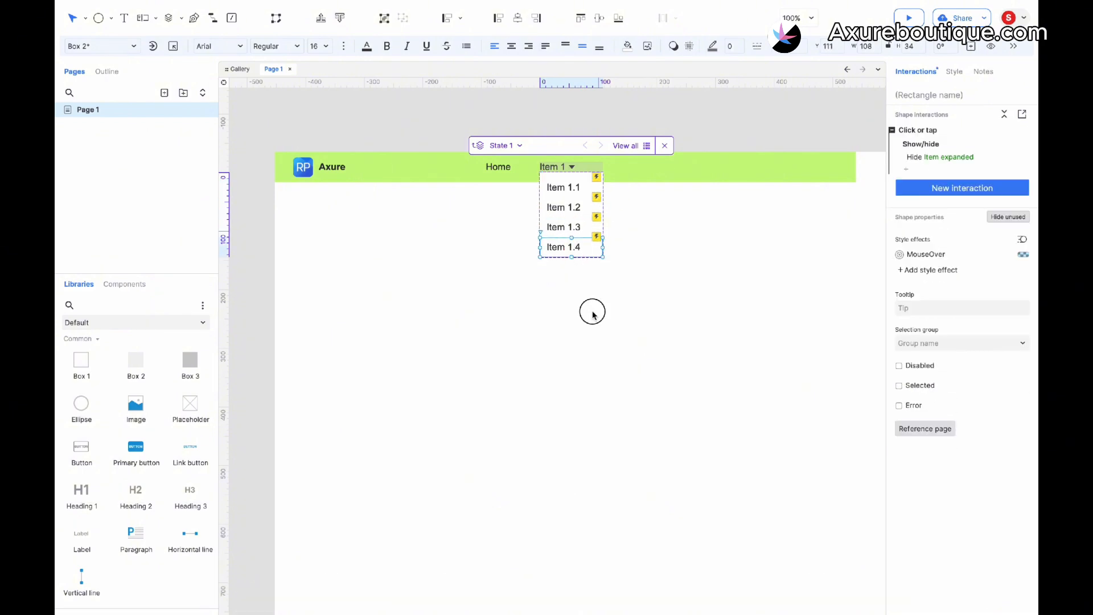
double_click(593, 312)
Duplicate the Item 1 menu group, place the copy directly beside the original and change its State 1 label to "Item 2"
left_click(561, 168)
key("ctrl+d")
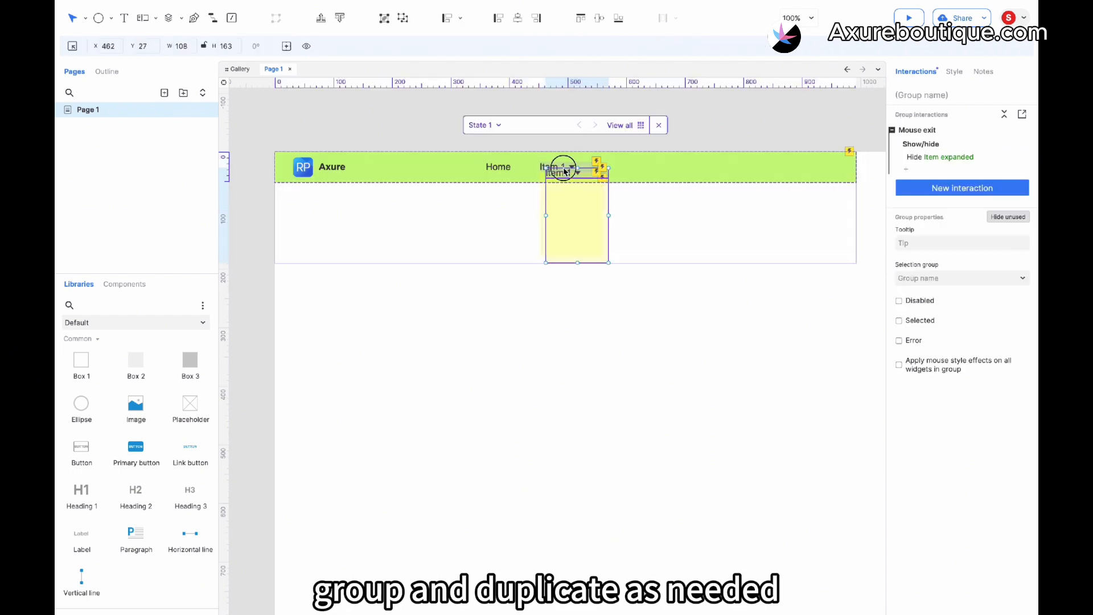
left_click_drag(564, 171, 620, 161)
double_click(621, 166)
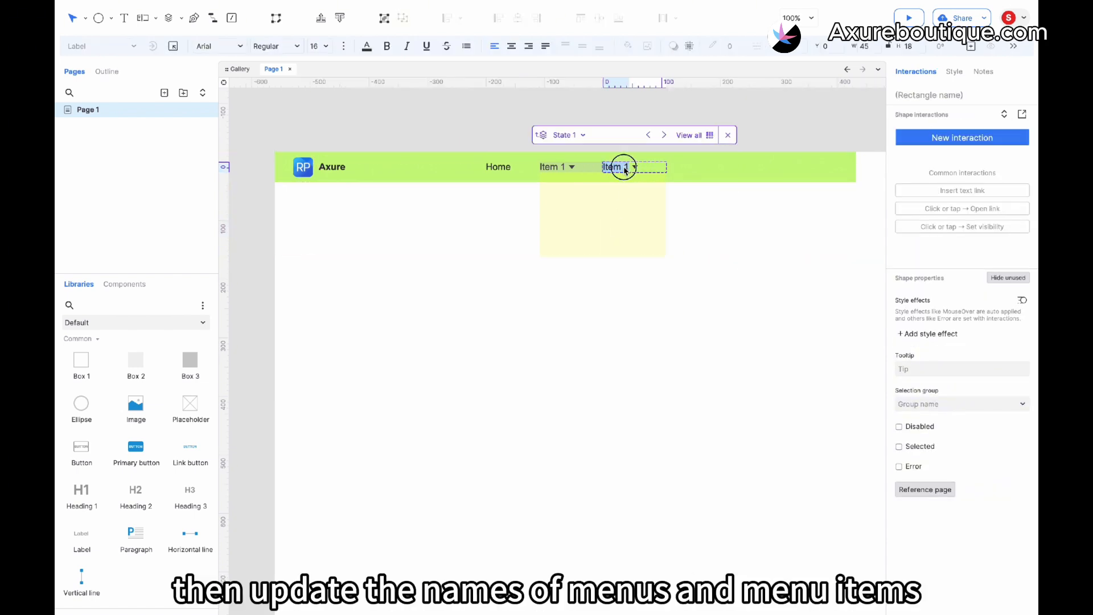
type("2")
Rename the four entries in the duplicated dropdown panel to Item 2.1, Item 2.2, Item 2.3 and Item 2.4
left_click(633, 202)
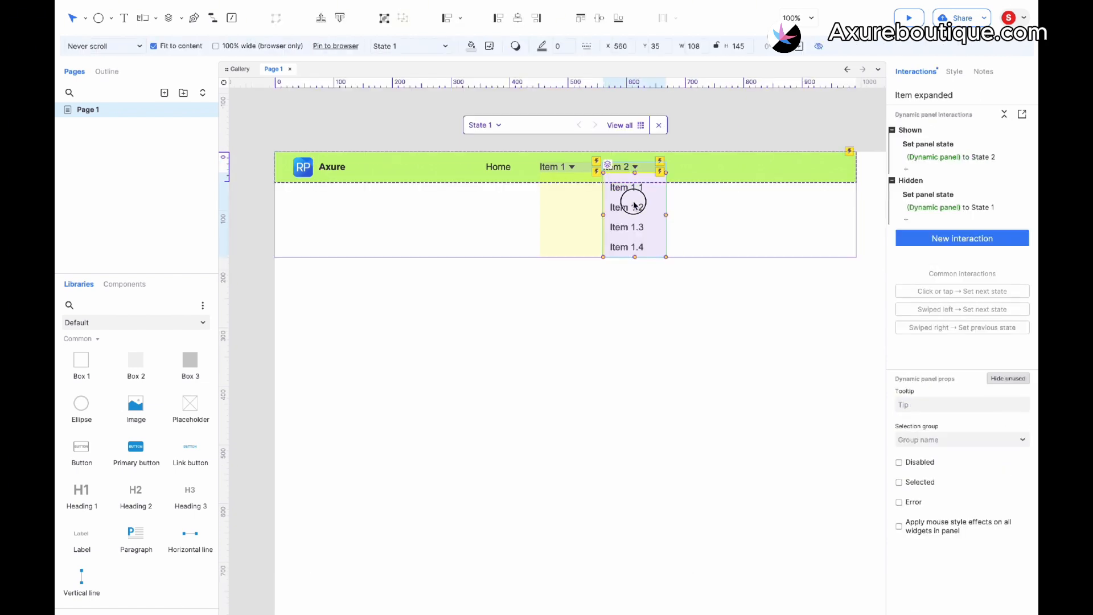
double_click(632, 203)
double_click(634, 188)
type("2")
left_click(635, 205)
double_click(636, 207)
type("2")
double_click(635, 226)
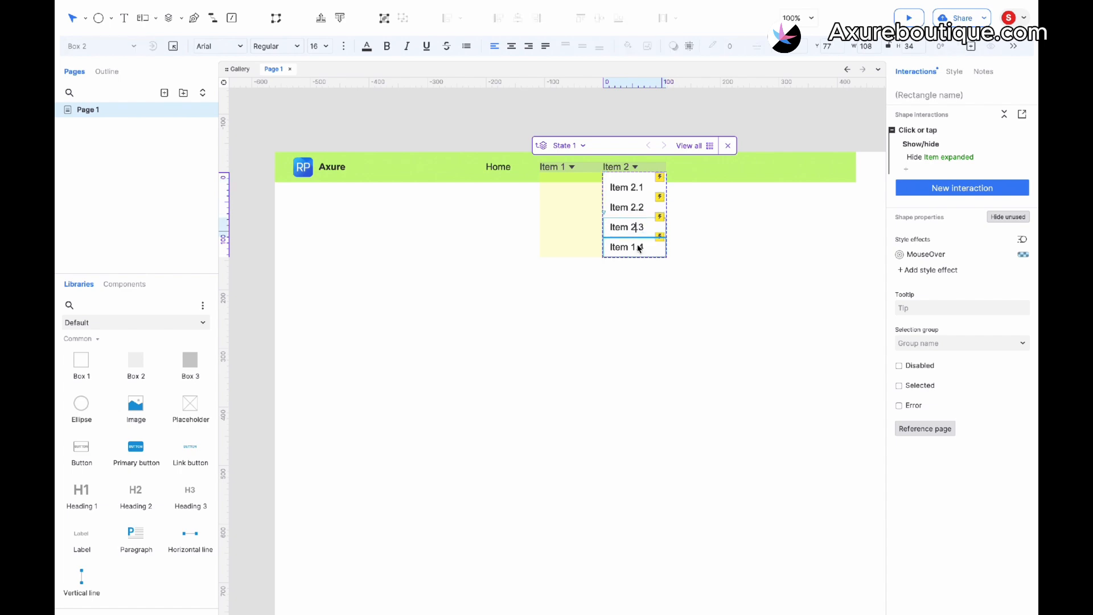
double_click(637, 248)
left_click(636, 248)
key("BackSpace")
type("2")
left_click(576, 146)
double_click(592, 108)
In State 2 of the duplicated menu's dynamic panel, change the label to "Item 2" and return to the navigation bar's state
double_click(625, 172)
double_click(625, 172)
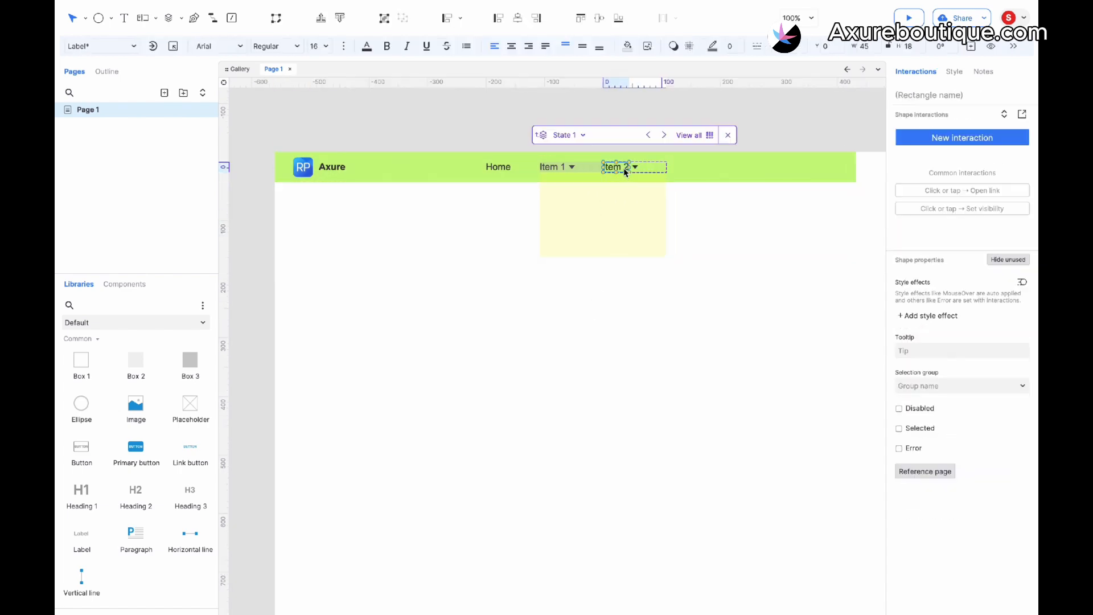
left_click(571, 138)
left_click(579, 94)
double_click(621, 149)
double_click(629, 166)
left_click(572, 137)
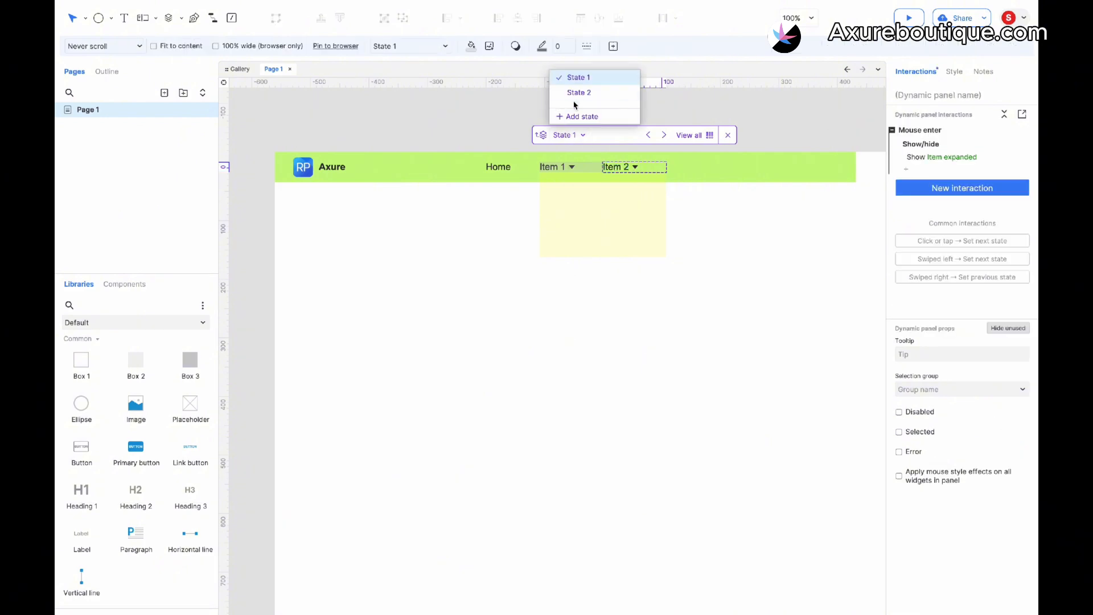
left_click(577, 96)
double_click(625, 167)
double_click(590, 281)
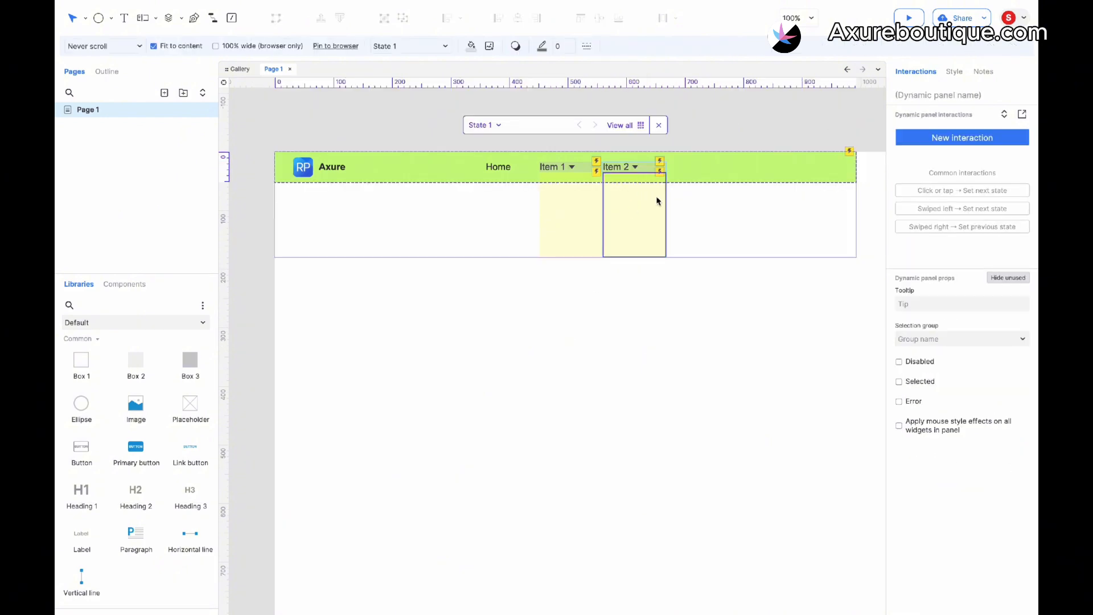
Duplicate the Item 2 menu group, place the copy directly beside it and change its State 1 label to "Item 3"
key("super+d")
left_click_drag(697, 140, 689, 162)
double_click(698, 168)
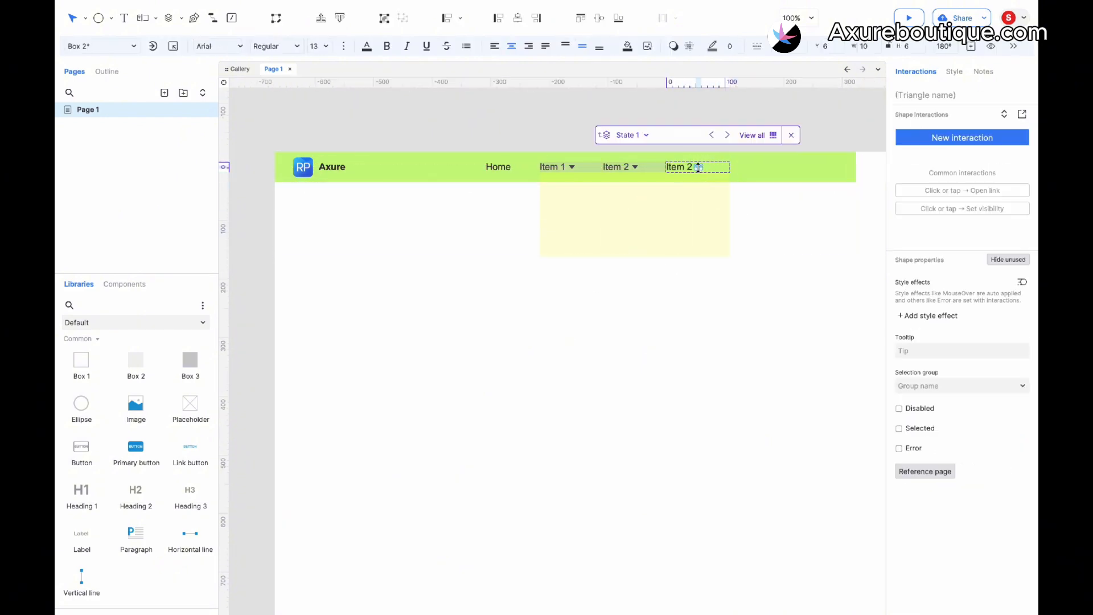
left_click(683, 166)
Change the State 2 label of the new menu's dynamic panel to "Item 3" as well
left_click(632, 135)
left_click(646, 93)
double_click(691, 166)
key("BackSpace")
type("3")
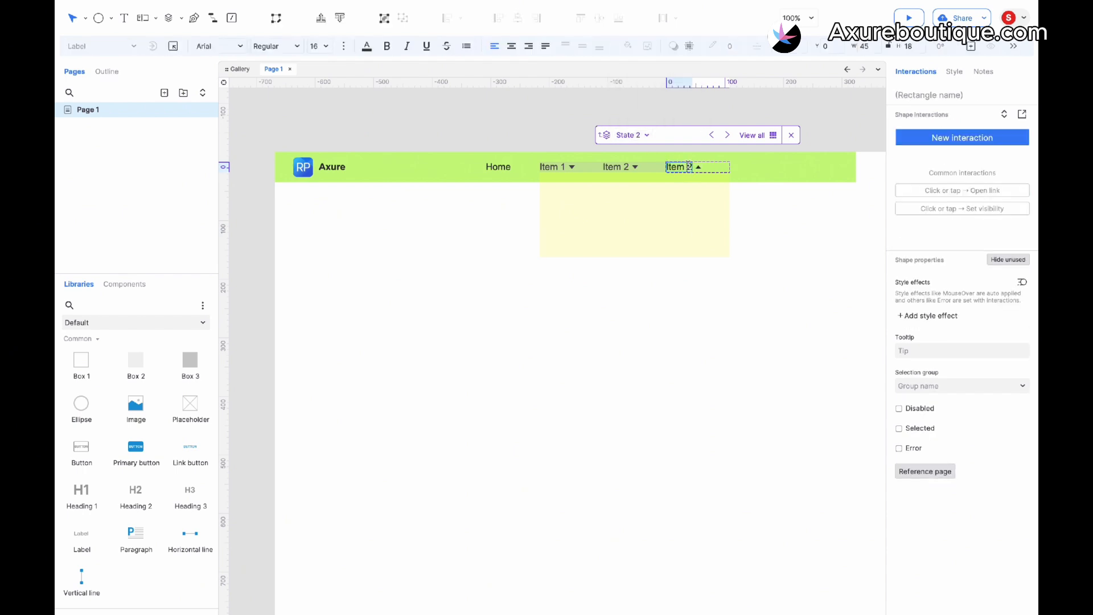
Rename the four entries in the Item 3 dropdown panel to Item 3.1, Item 3.2, Item 3.3 and Item 3.4
double_click(701, 207)
double_click(700, 206)
double_click(697, 189)
type("3")
double_click(696, 206)
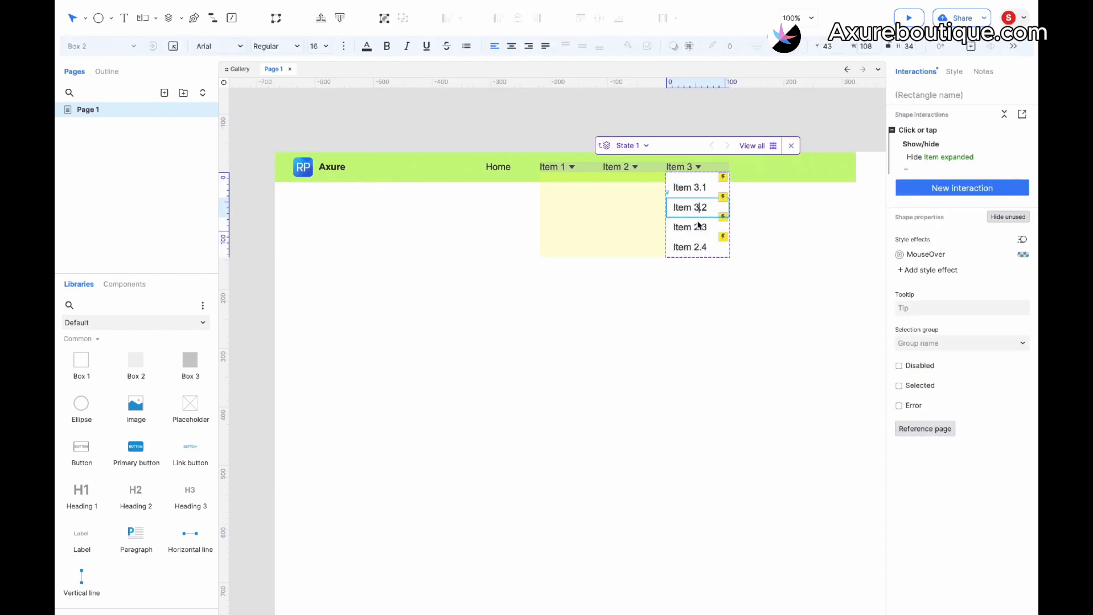
type("3")
double_click(696, 225)
double_click(697, 245)
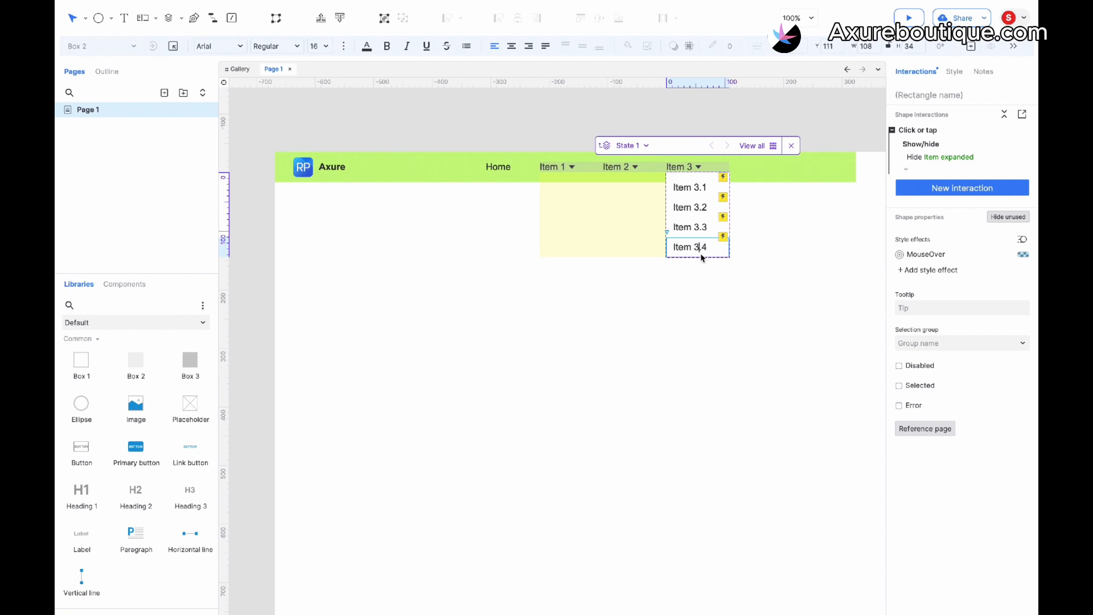
type("3")
left_click(715, 305)
left_click(763, 176)
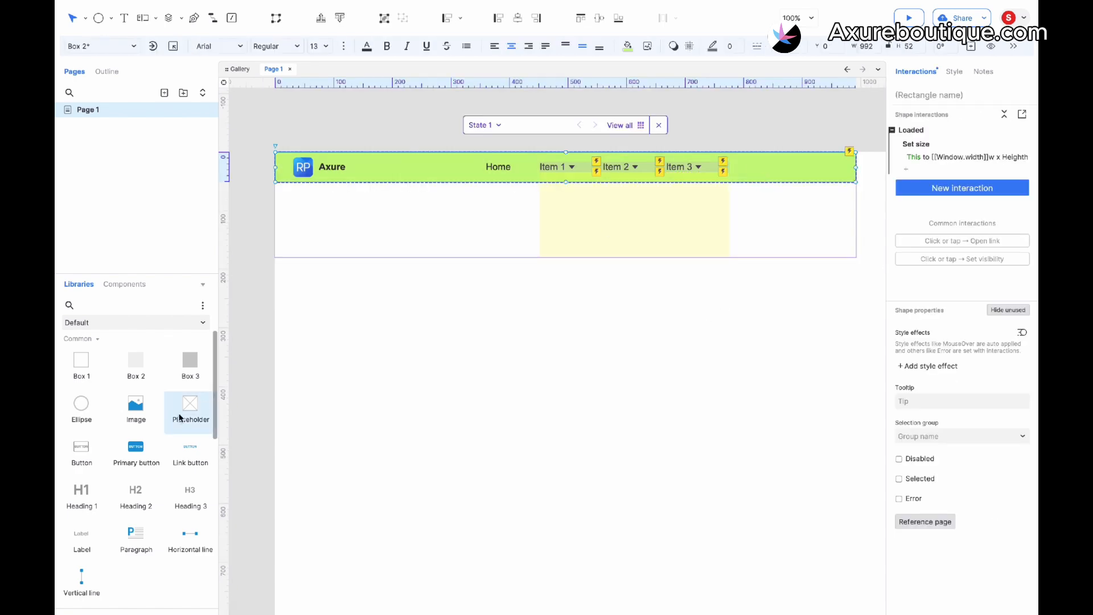
Add an image widget to the navigation bar and load Asset 44.png from the Avatar folder into it at original size
left_click_drag(136, 405, 743, 203)
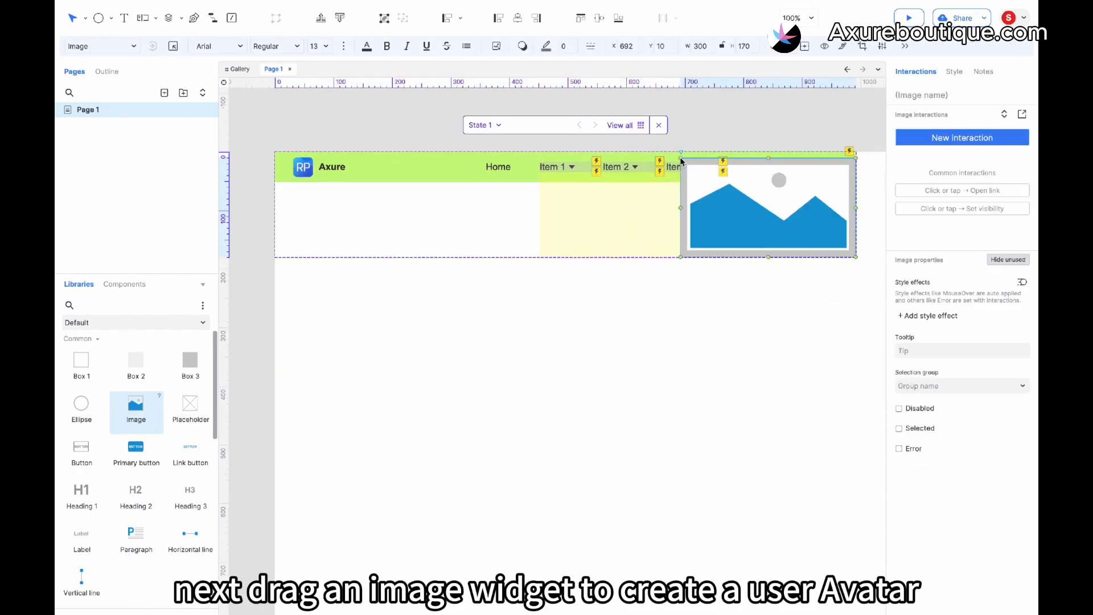
double_click(742, 198)
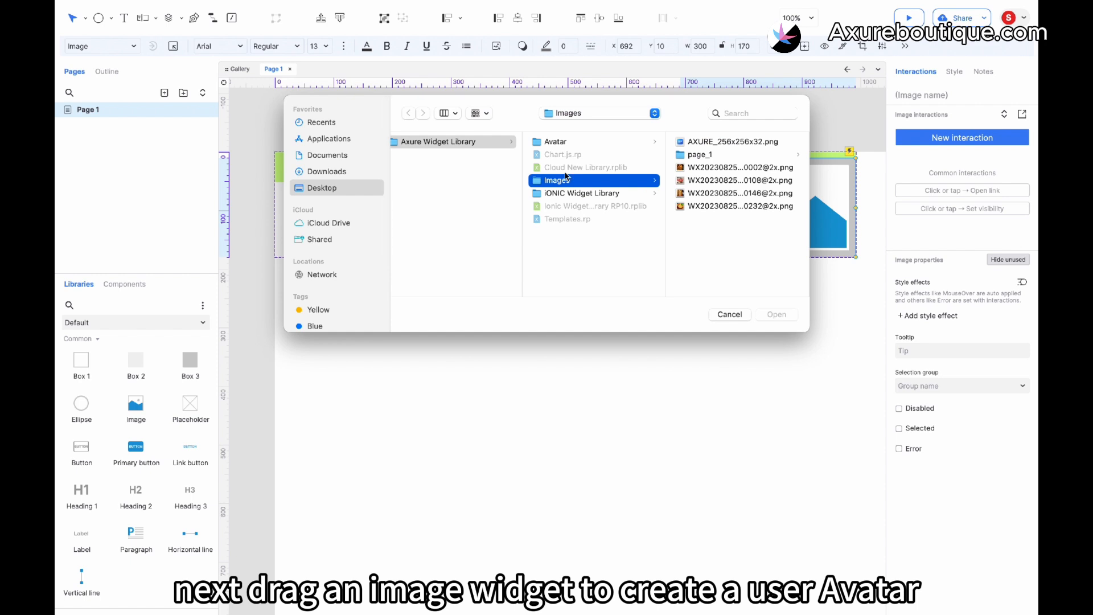
left_click(581, 144)
left_click(731, 146)
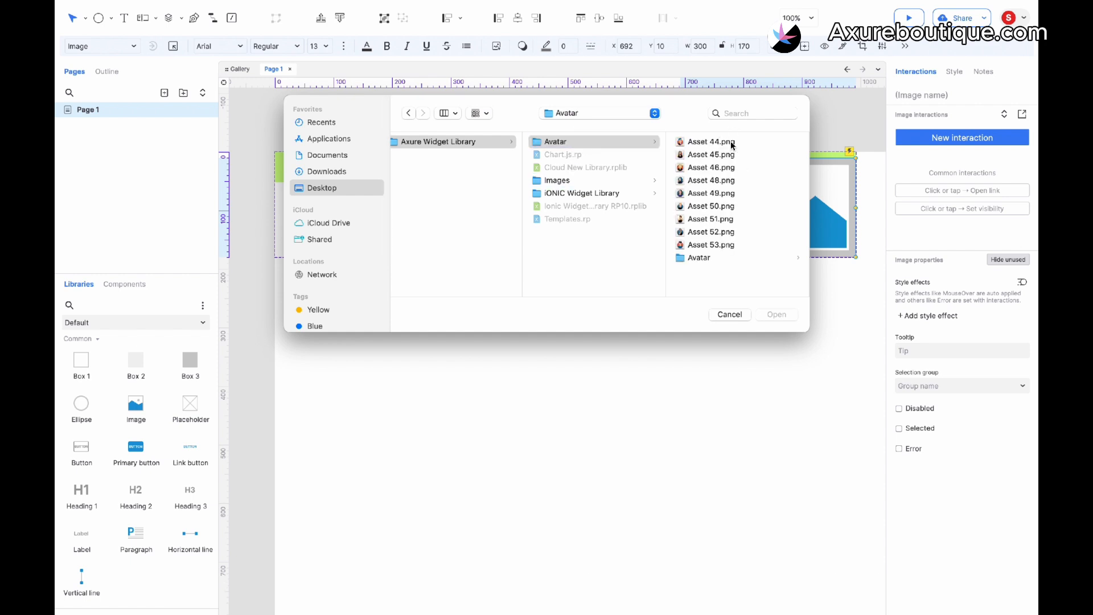
left_click(610, 142)
double_click(611, 143)
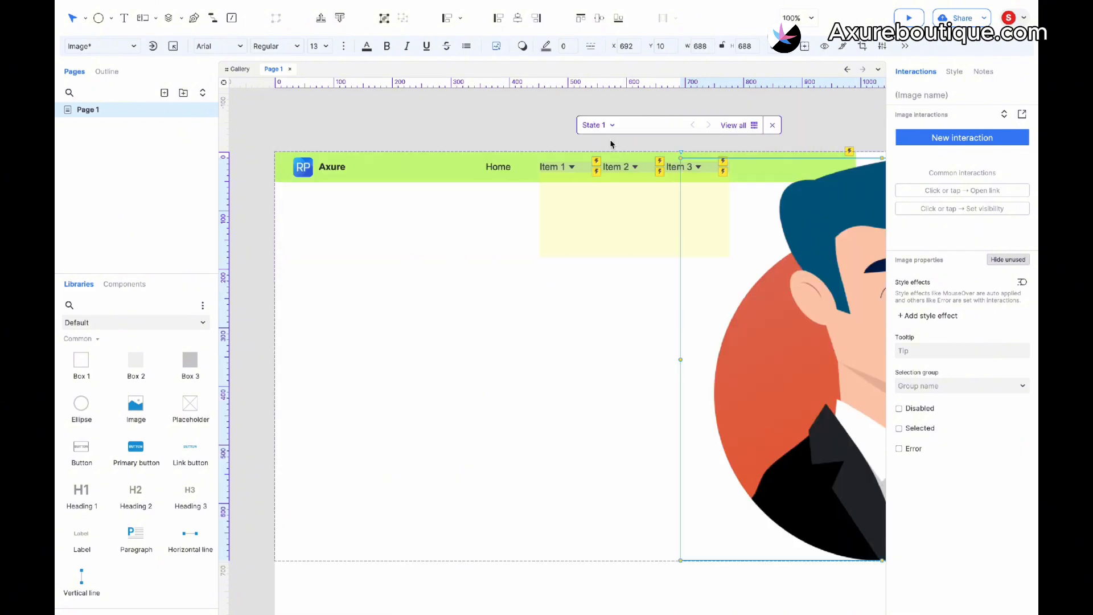
Scale the avatar image down to about 30 by 30 and place it inside the green bar near its right end
scroll(655, 233, "right", 3)
left_click_drag(774, 507, 611, 419)
left_click_drag(725, 475, 680, 168)
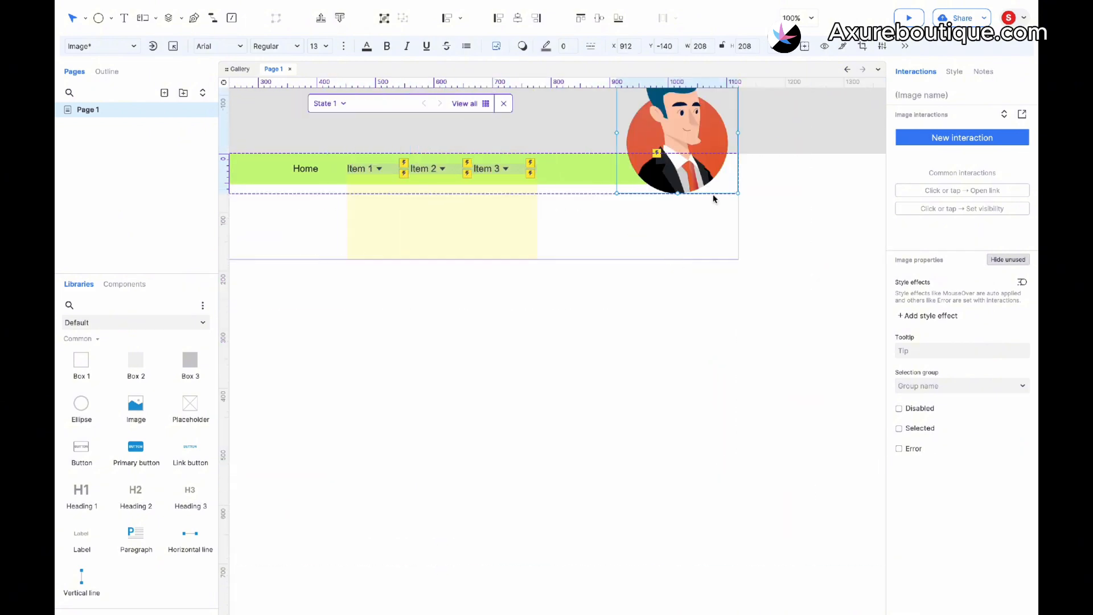
left_click_drag(737, 193, 633, 172)
Copy the Item 3 dropdown panel, place the copy just below the avatar and open it for editing
left_click(522, 202)
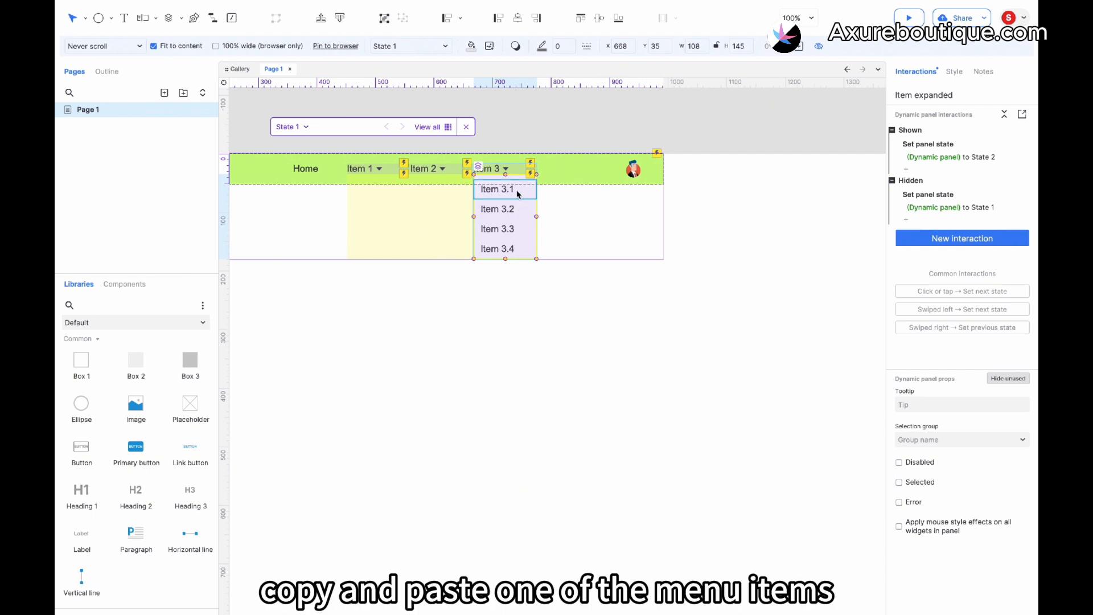
left_click_drag(496, 192, 598, 192)
double_click(598, 193)
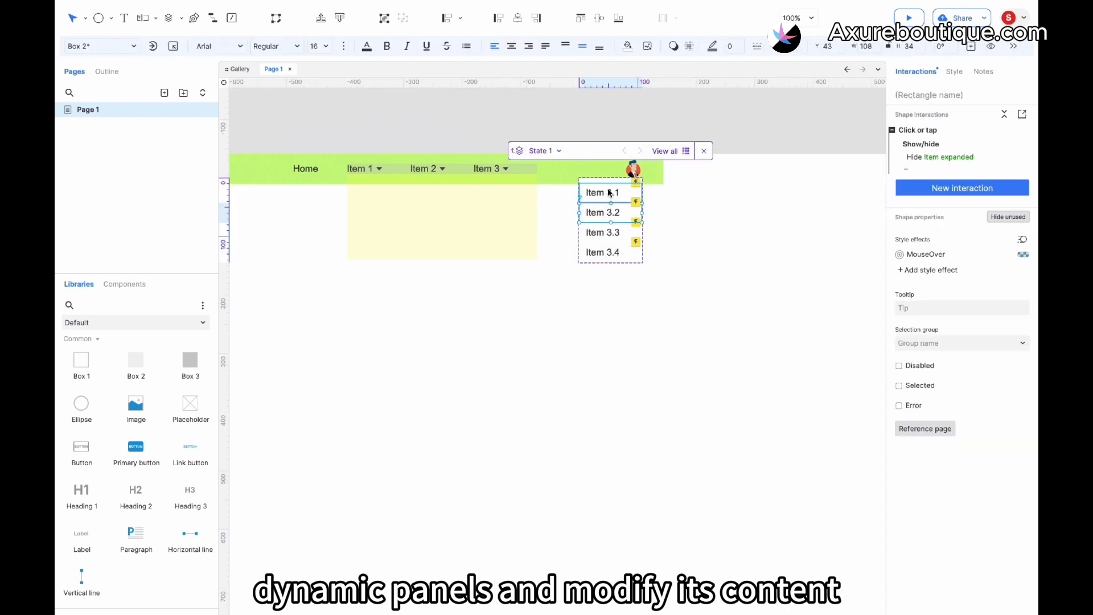
Rename the copied panel's first three entries to Profile, Account and Logout, and delete the Item 3.4 entry
double_click(603, 213)
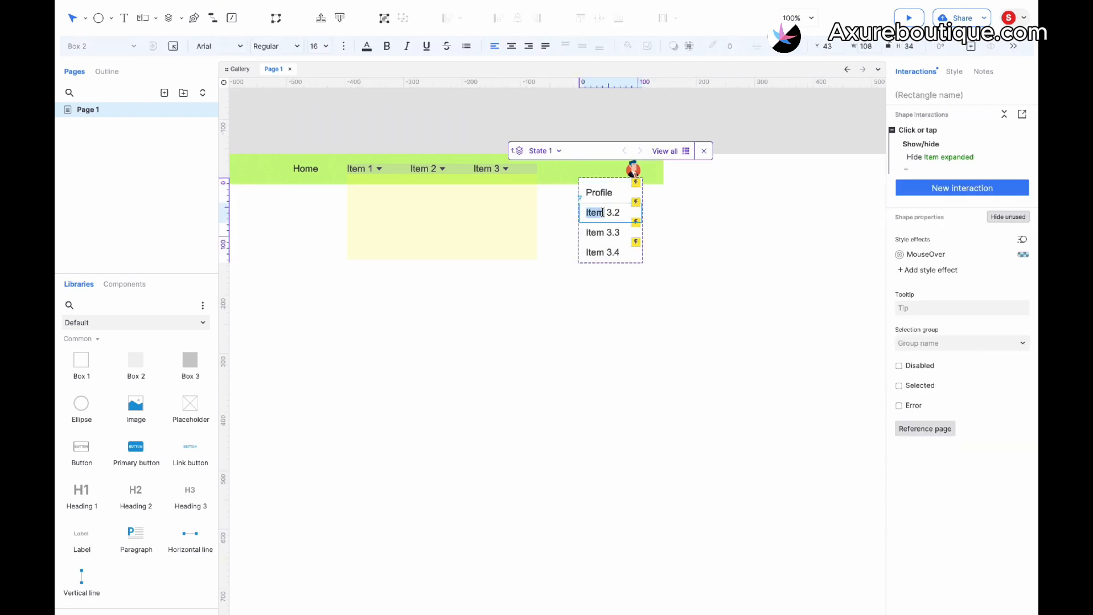
type("Account")
double_click(613, 236)
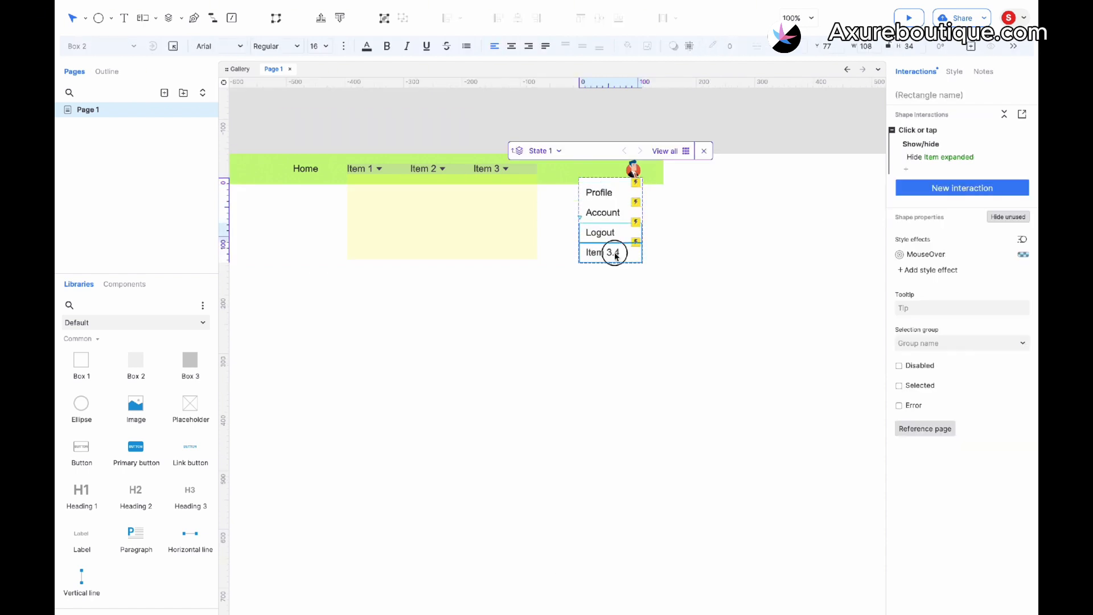
left_click(611, 246)
key("Delete")
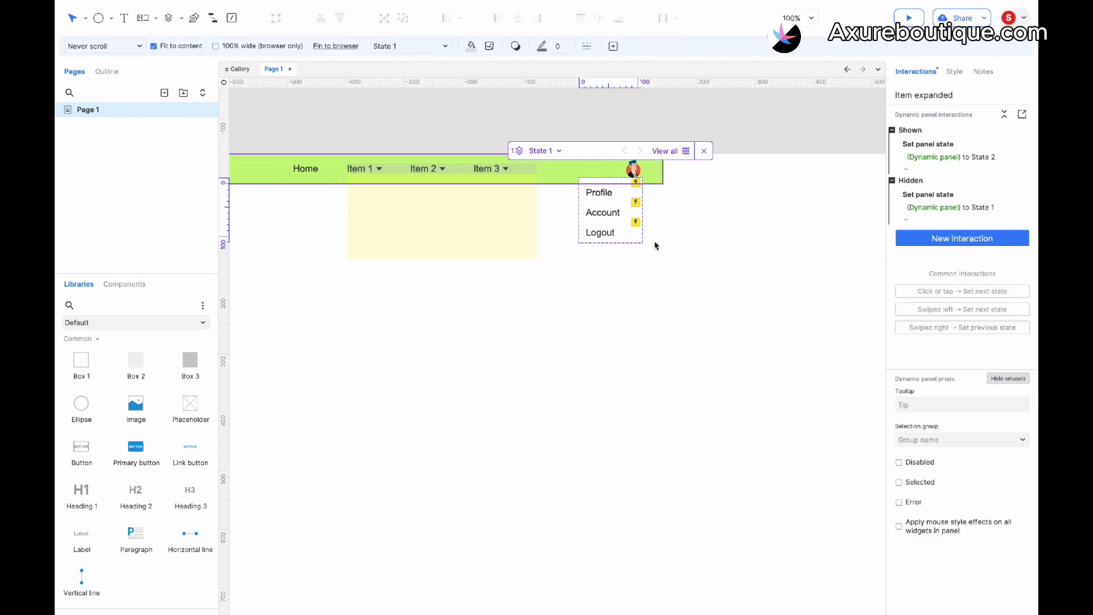
Delete the Shown and Hidden interactions from the avatar's dropdown panel and return to the navigation bar's state
left_click(913, 131)
left_click(912, 180, "shift")
key("Delete")
key("Escape")
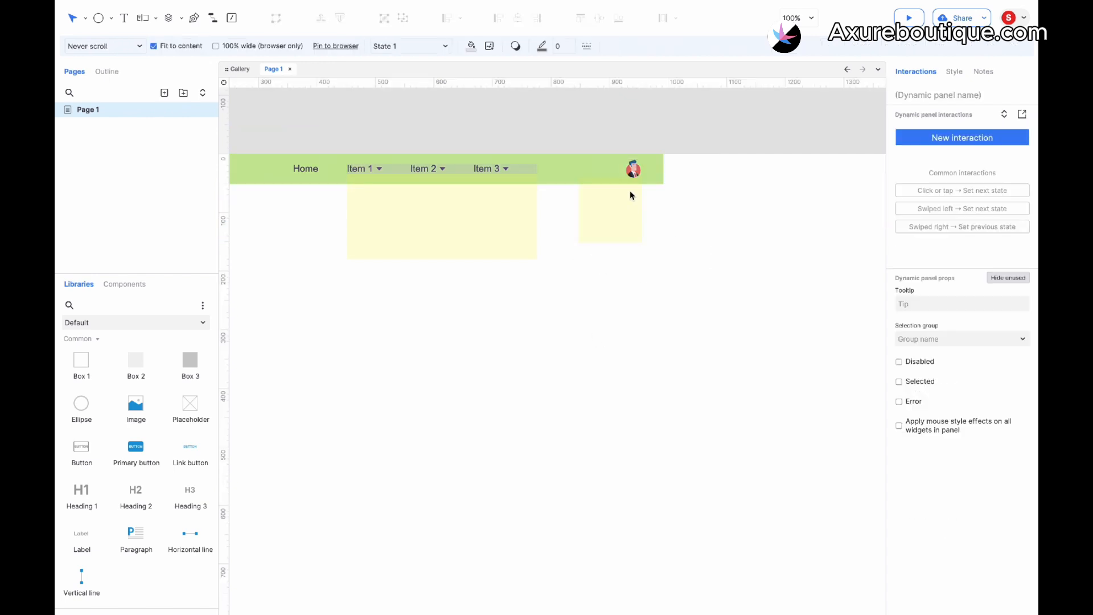
Add a Mouse enter interaction to the avatar image that shows its "Item expanded" panel
left_click(633, 169)
left_click(931, 141)
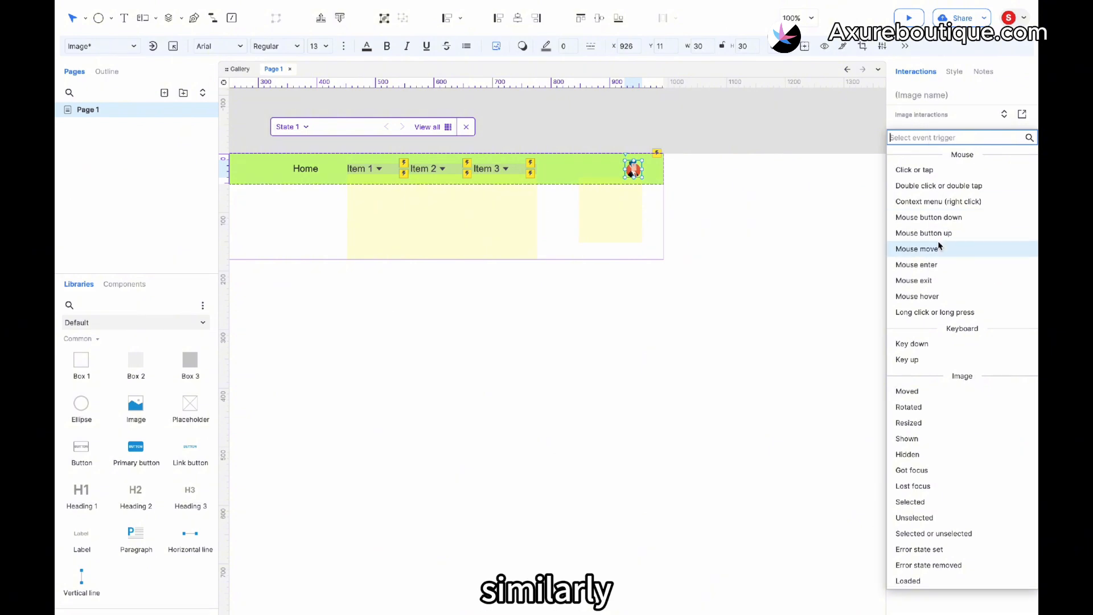
left_click(933, 267)
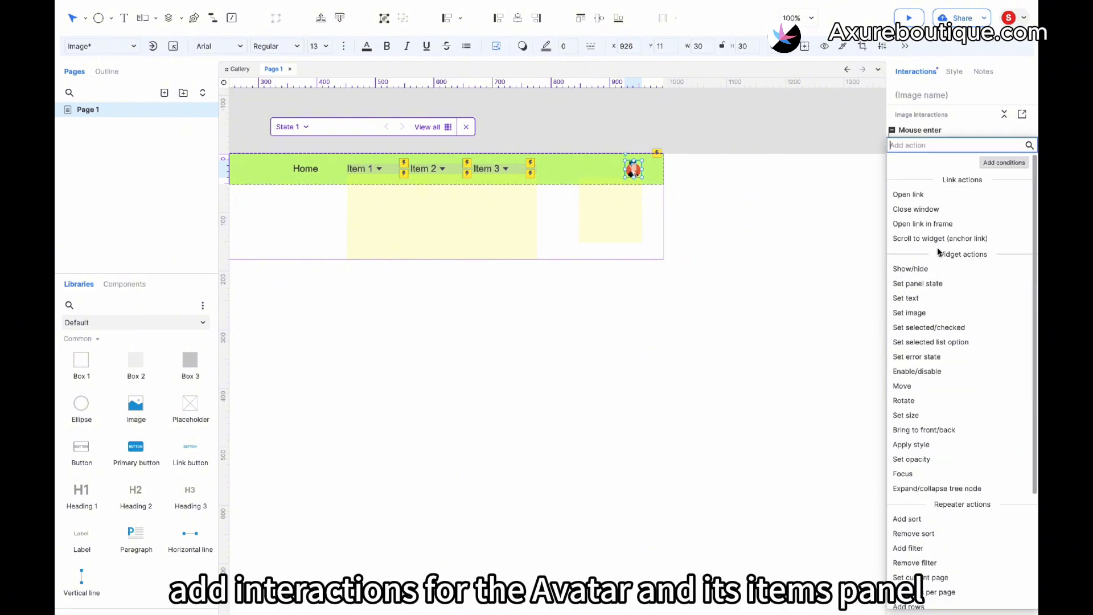
left_click(930, 268)
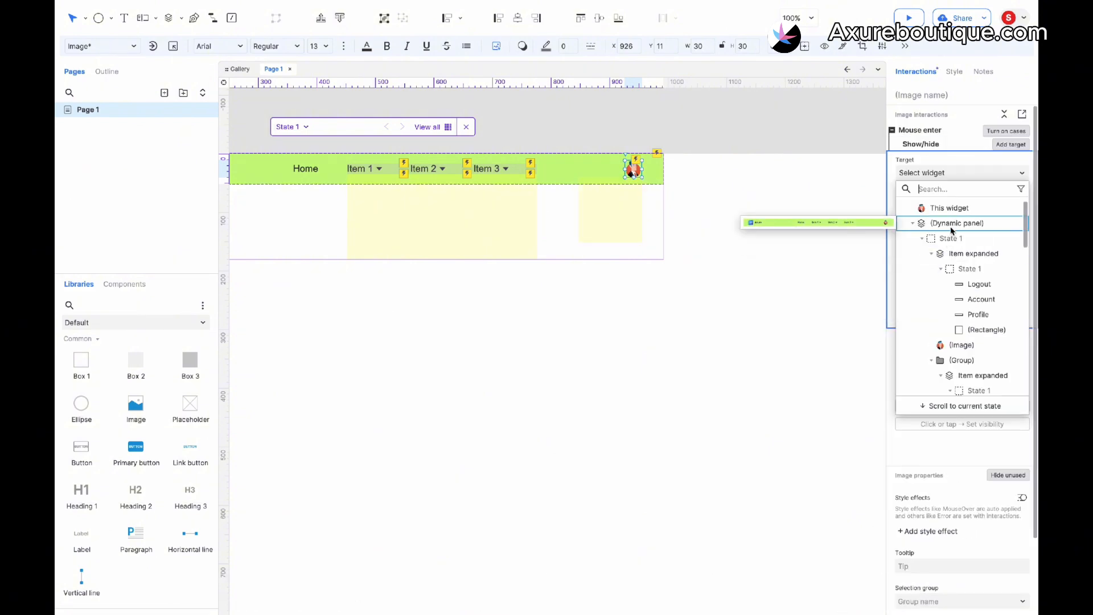
left_click(952, 252)
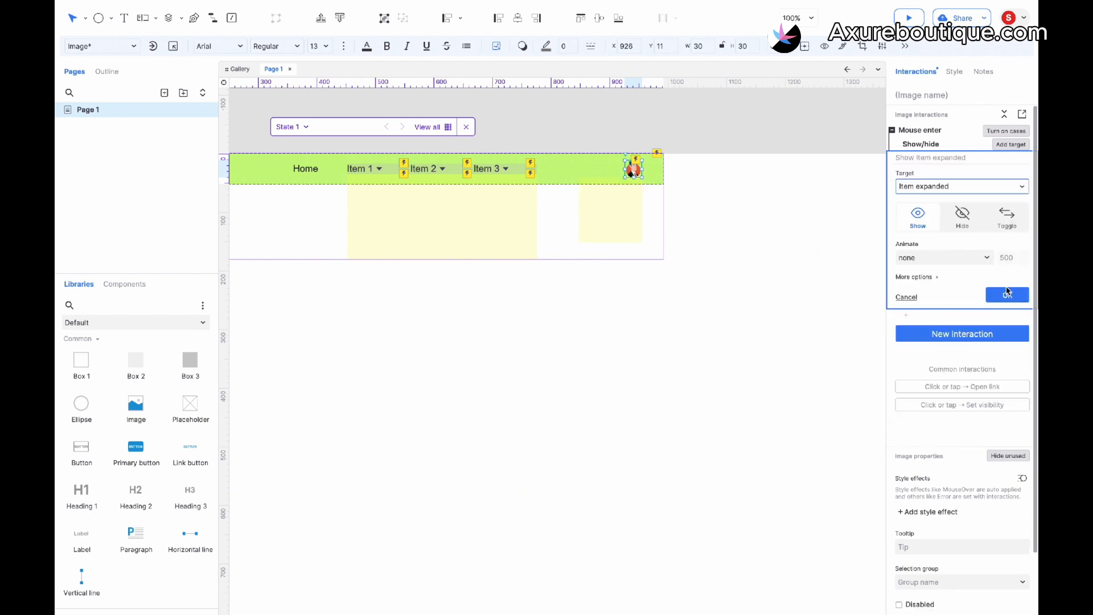
left_click(1007, 295)
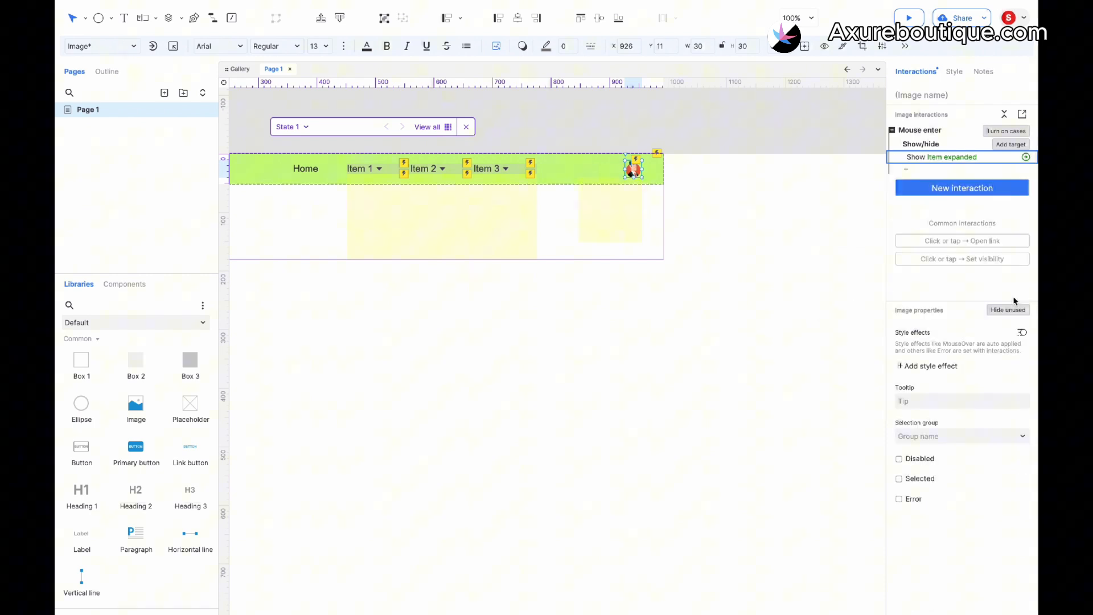
Group the avatar with its dropdown panel and add a Mouse exit interaction to the group that hides "Item expanded"
left_click(630, 199, "shift")
key("ctrl+g")
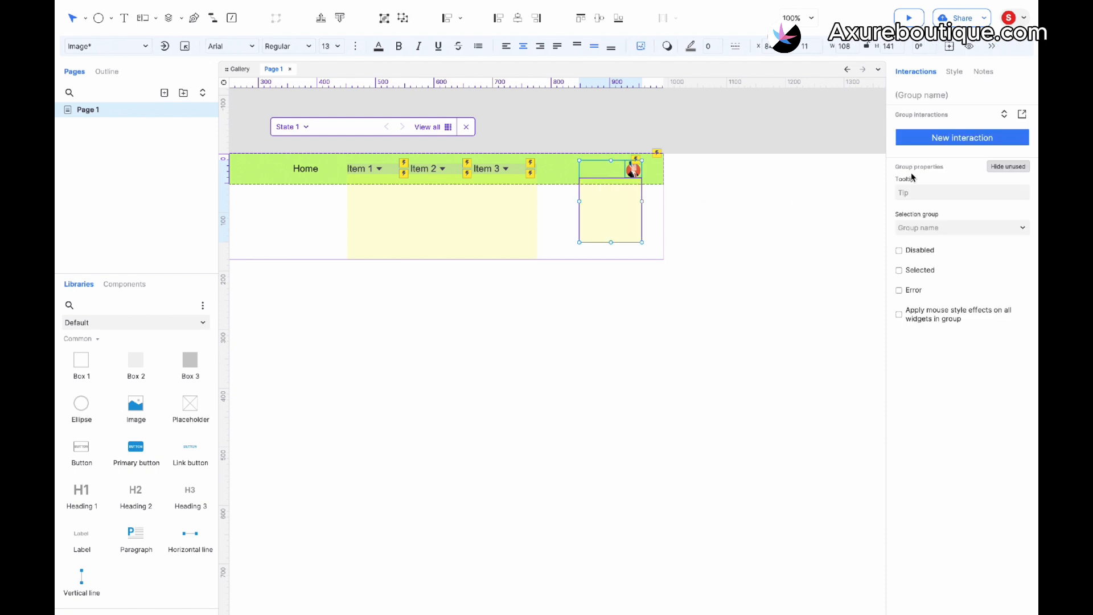
left_click(935, 142)
left_click(932, 279)
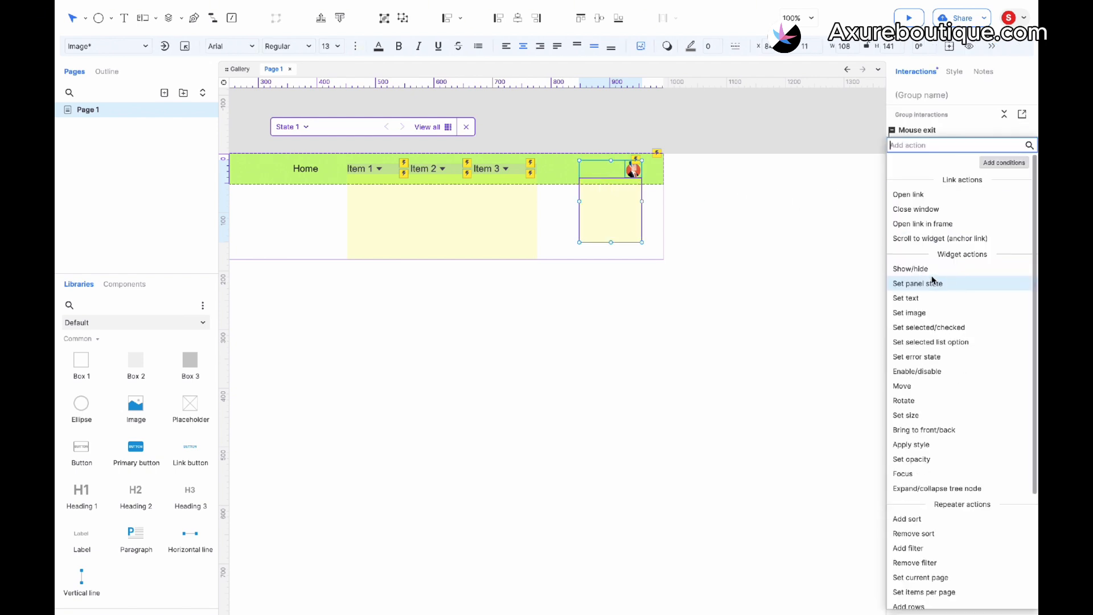
left_click(931, 270)
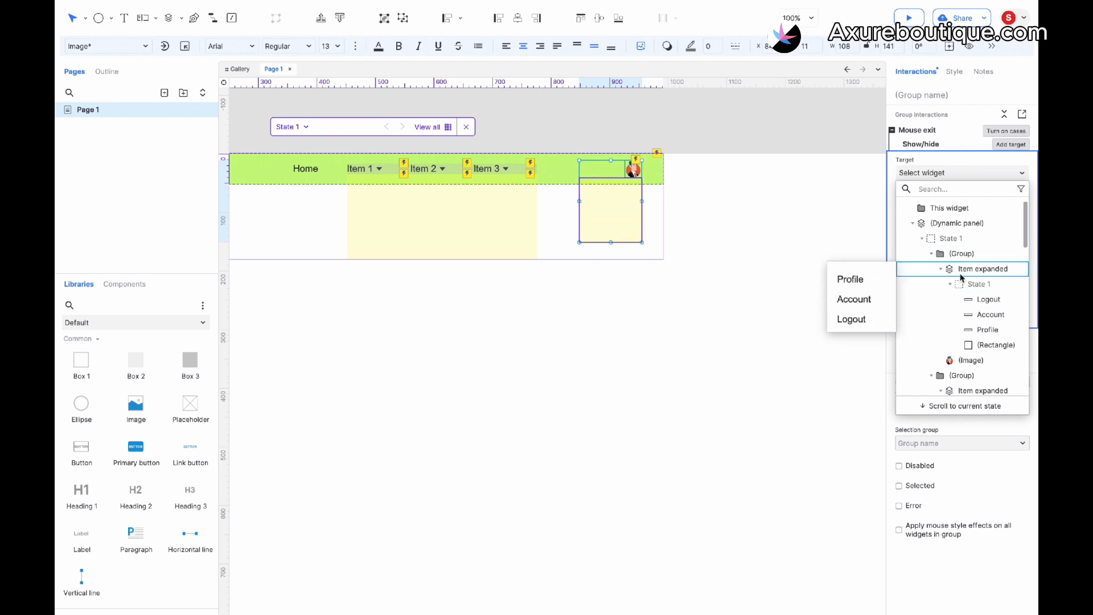
left_click(961, 275)
left_click(962, 214)
left_click(999, 291)
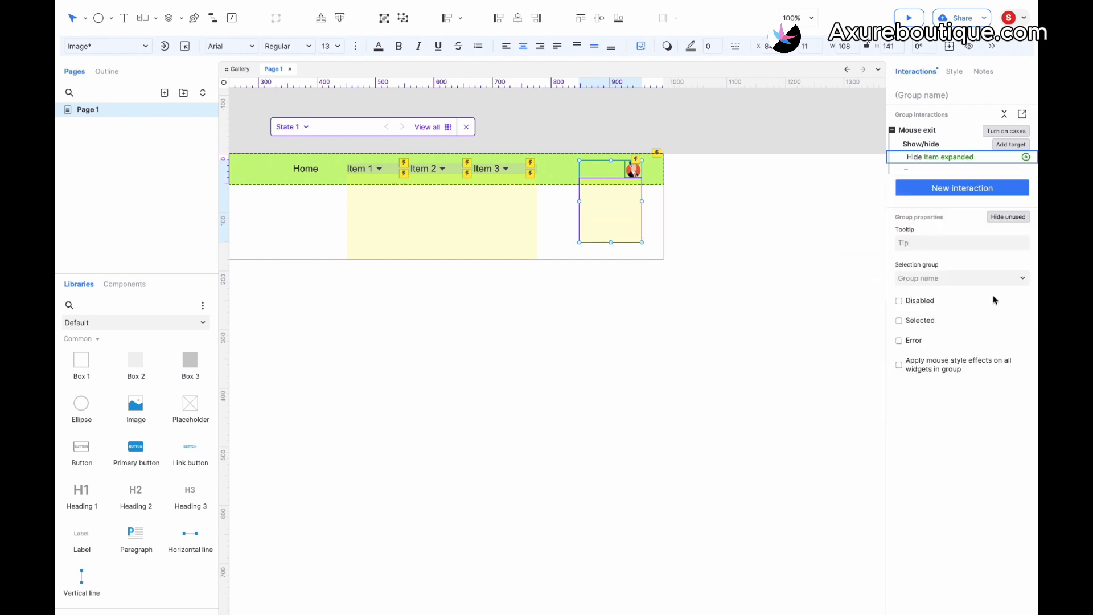
Check the click interactions on the avatar dropdown's entries, and return to the page level
double_click(615, 205)
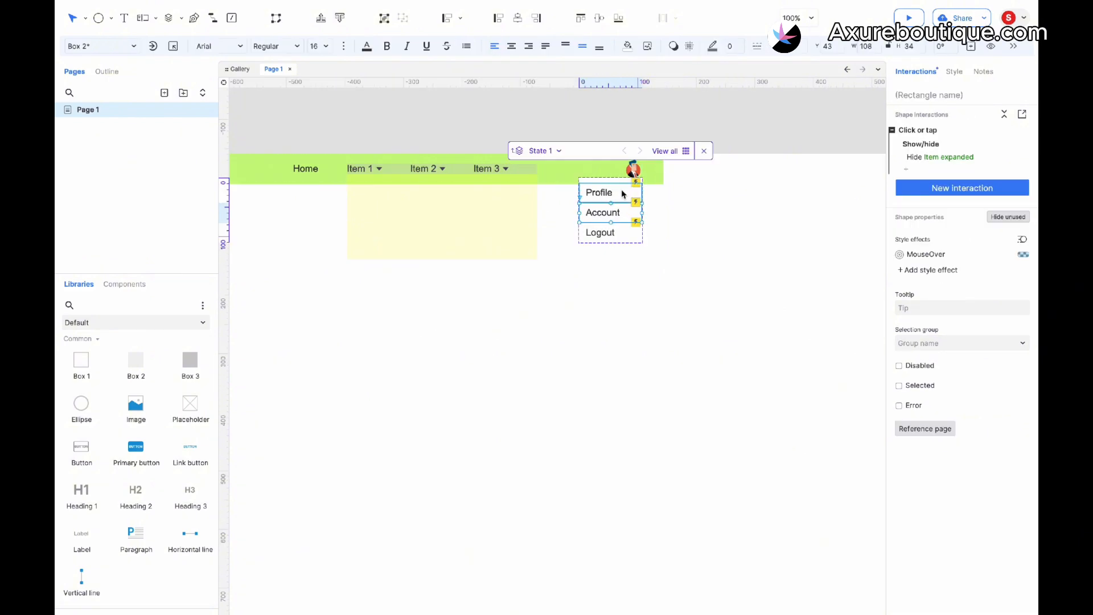
double_click(647, 301)
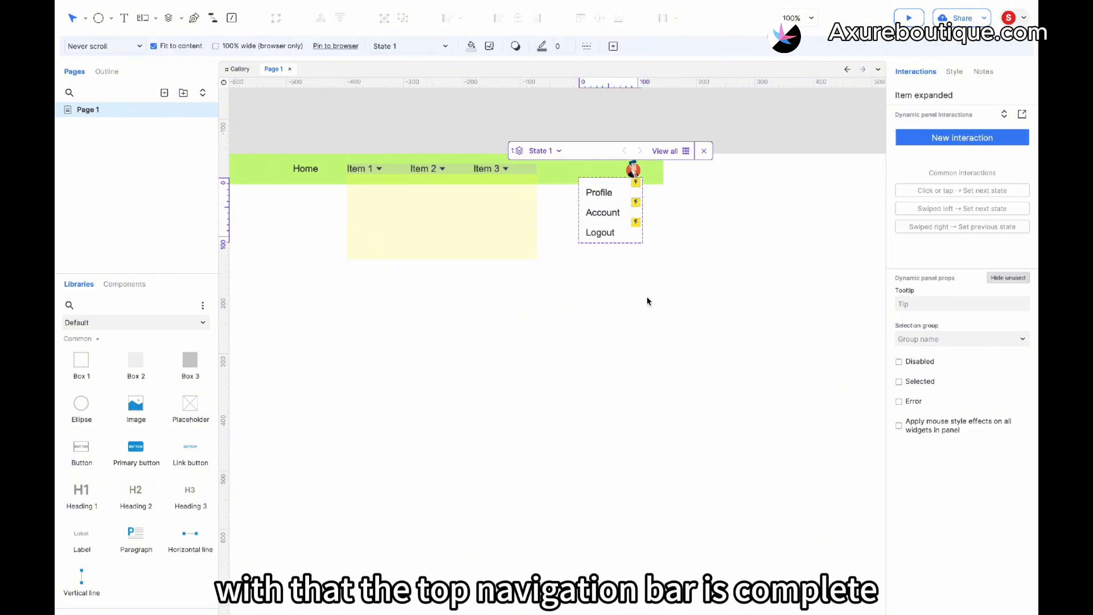
scroll(648, 301, "left", 2)
scroll(648, 301, "up", 1)
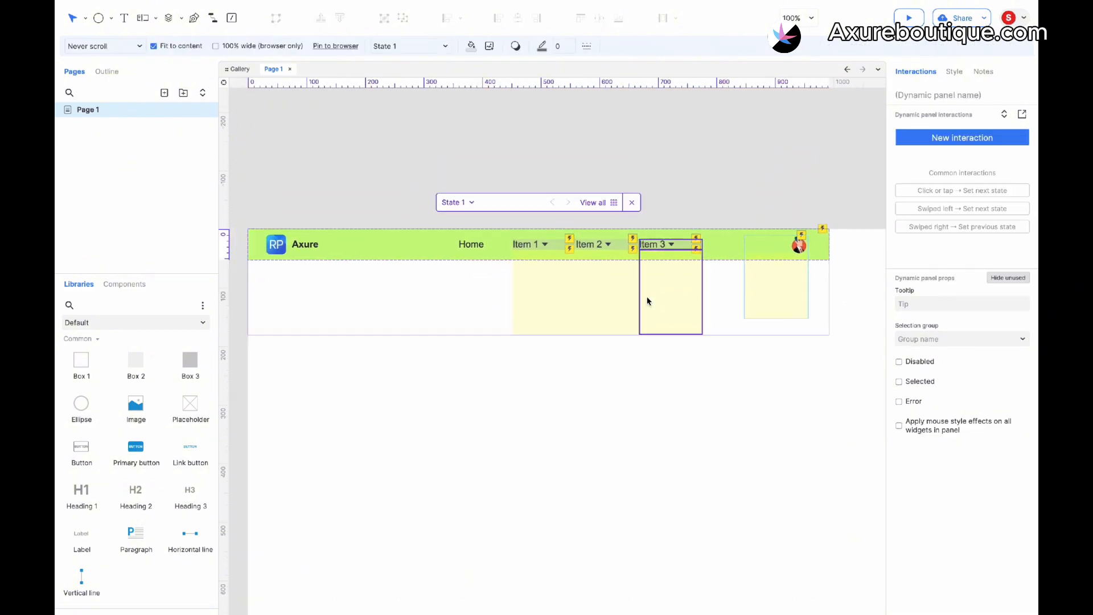
double_click(648, 301)
double_click(550, 386)
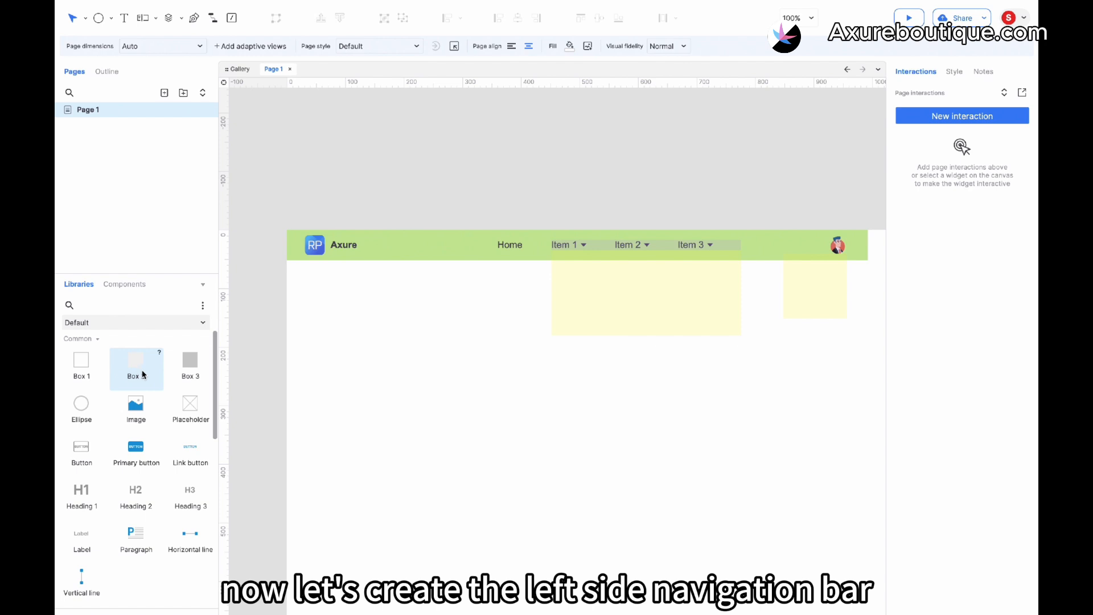
Place a Box 2 widget at the page origin and resize it to about 191 wide by 612 high for the side navigation bar
left_click_drag(143, 374, 289, 231)
left_click_drag(461, 327, 399, 587)
left_click(396, 525)
left_click(389, 464)
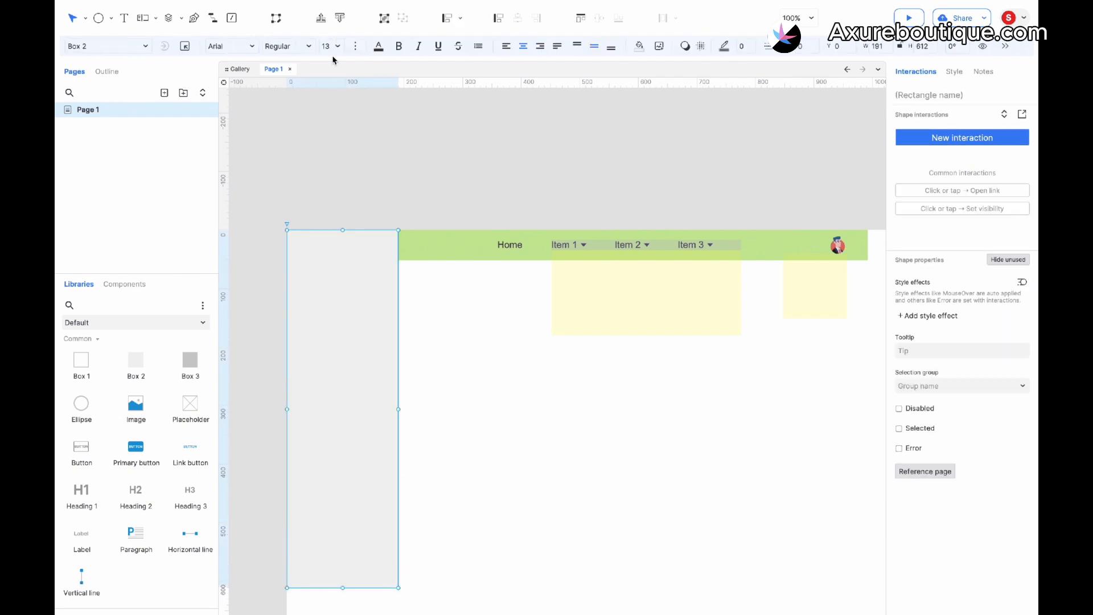
Send the side bar rectangle behind the top navigation bar and extend its height to about 760
left_click(339, 20)
scroll(348, 316, "down", 3)
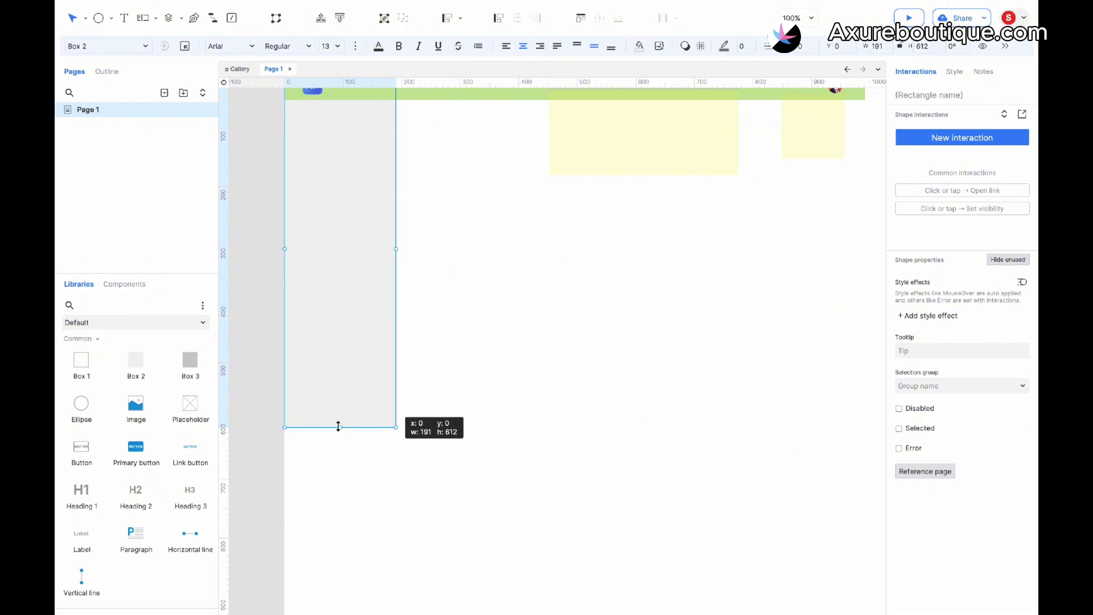
left_click_drag(338, 427, 338, 516)
scroll(341, 312, "up", 2)
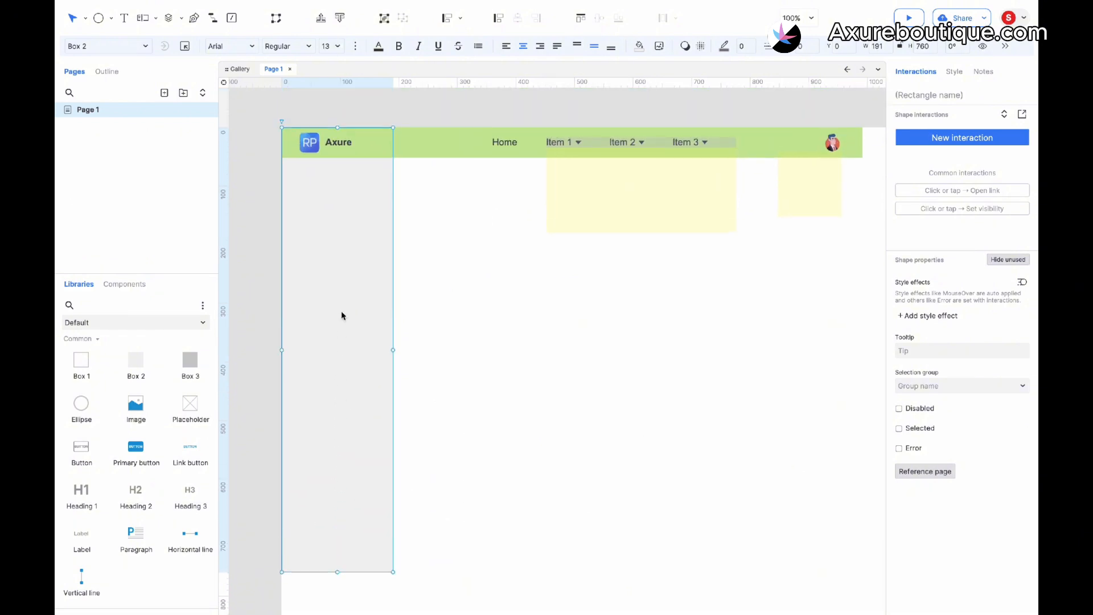
Add a Loaded interaction to the side bar rectangle that sets its own size, leaving width blank and height [[Window.height]]
left_click(926, 143)
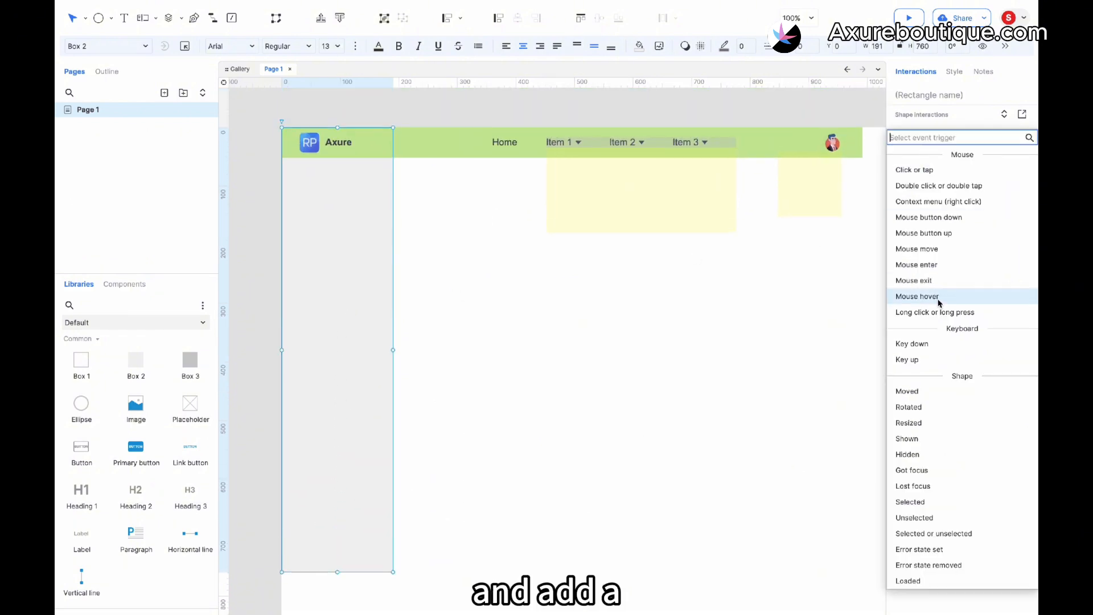
left_click(928, 581)
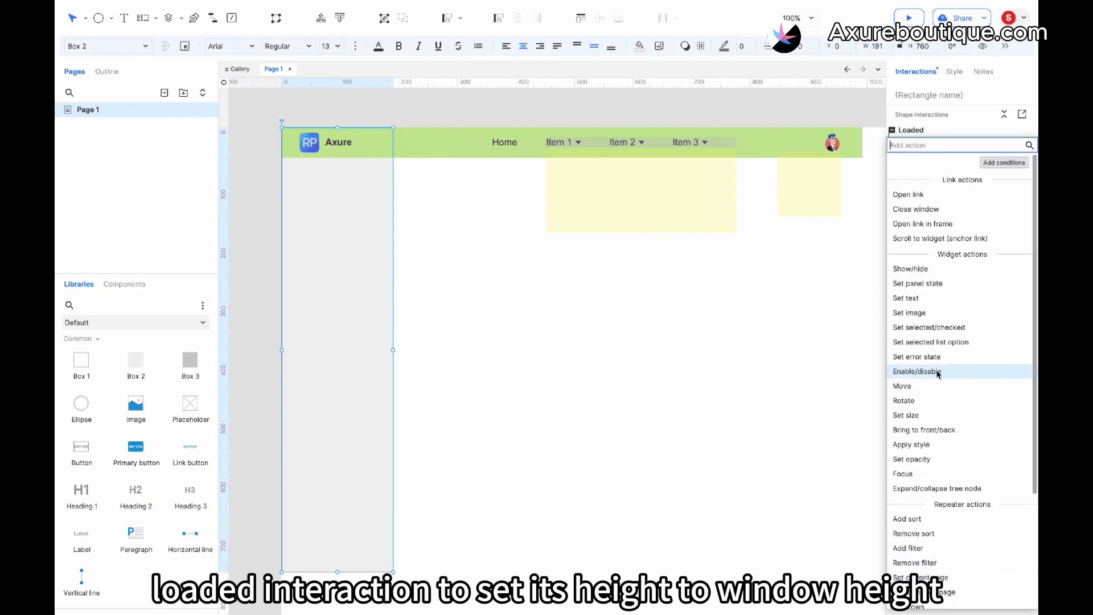
left_click(929, 415)
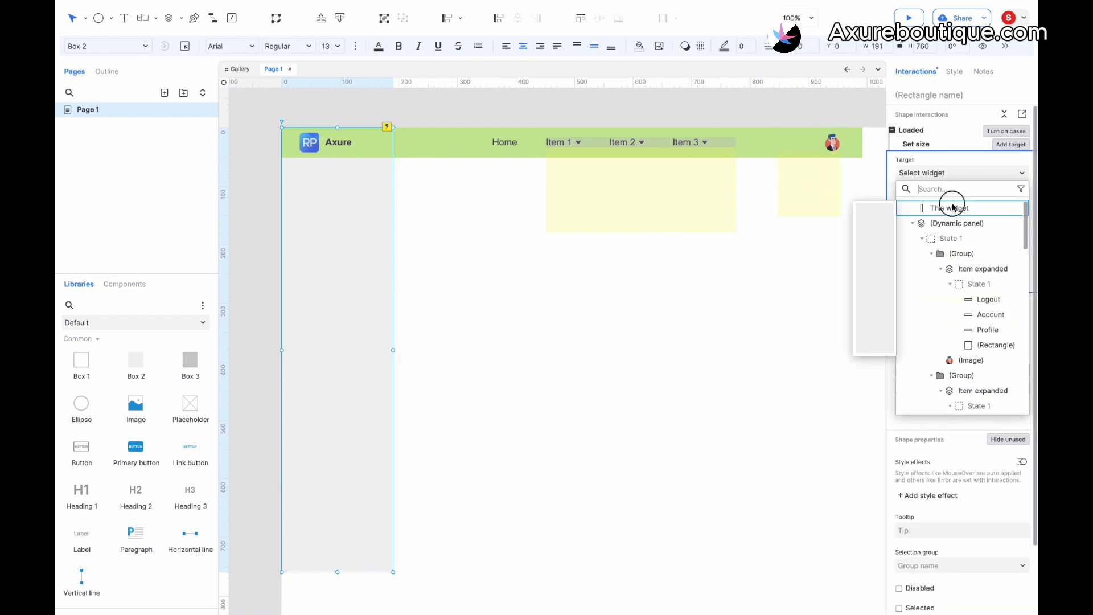
left_click(949, 206)
left_click(924, 222)
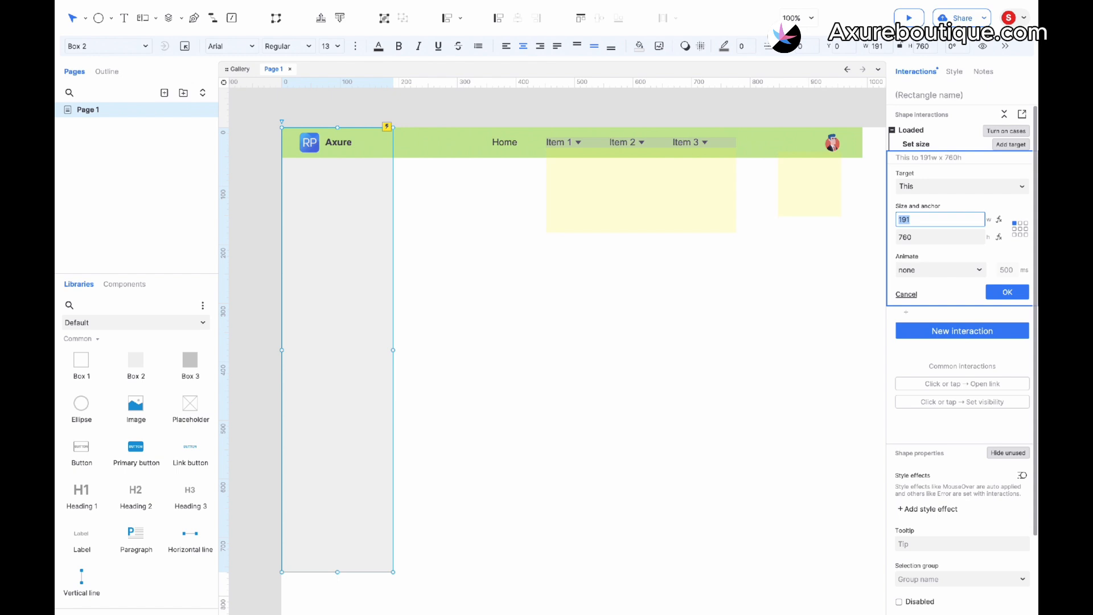
left_click(914, 239)
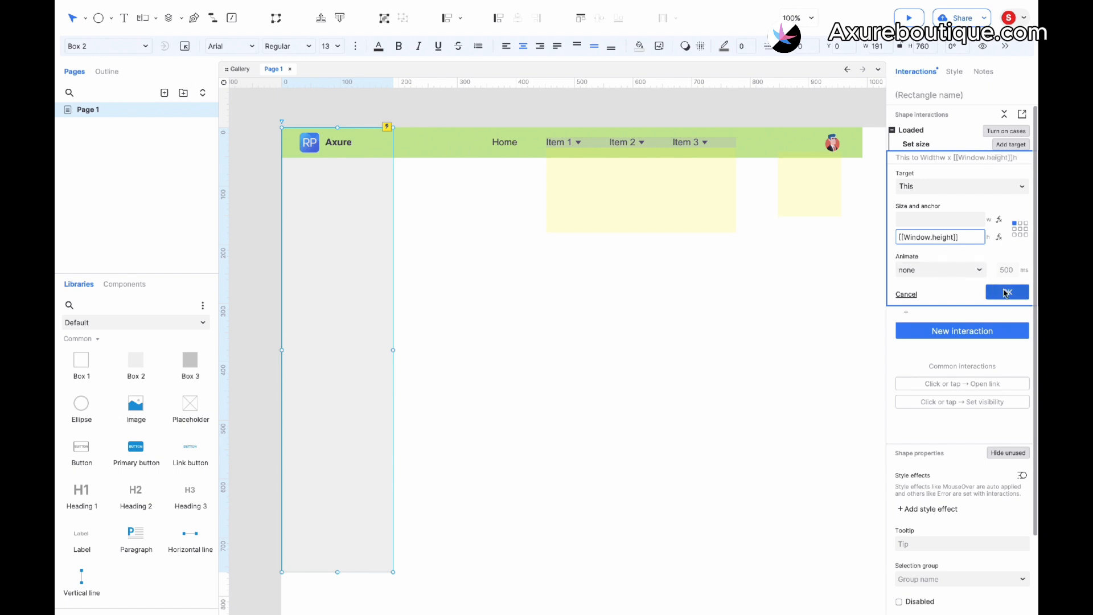
left_click(1006, 293)
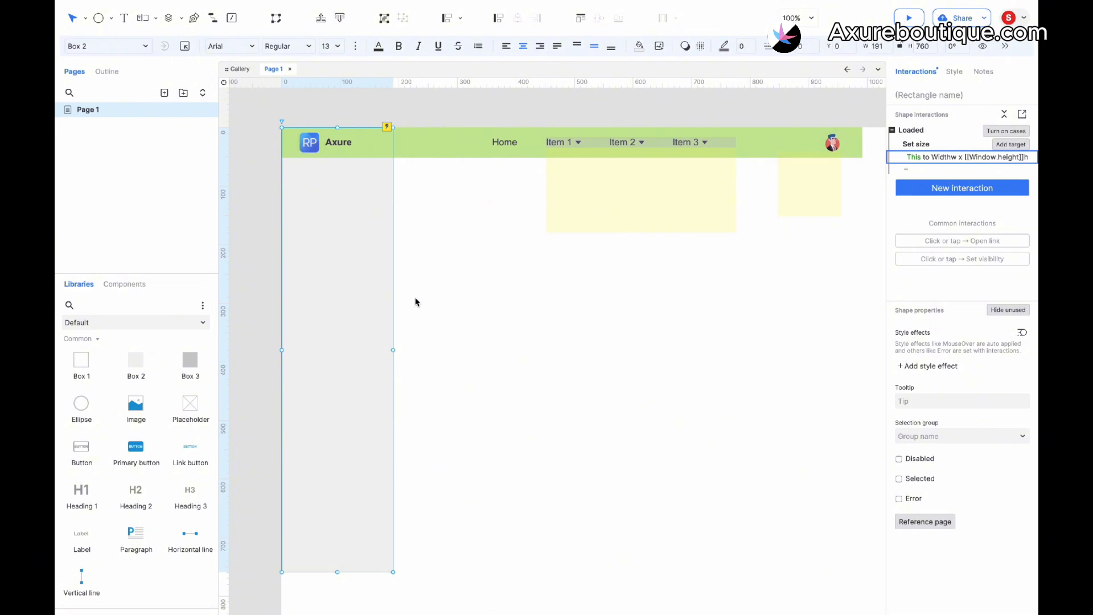
Convert the side bar rectangle into a dynamic panel
left_click(361, 303)
right_click(361, 302)
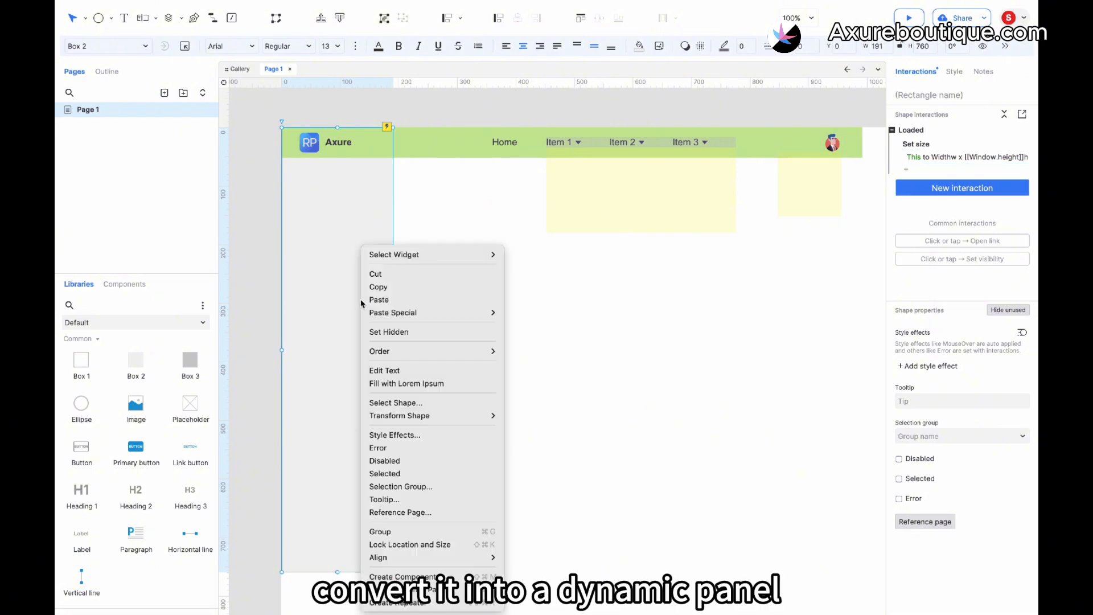
left_click(398, 590)
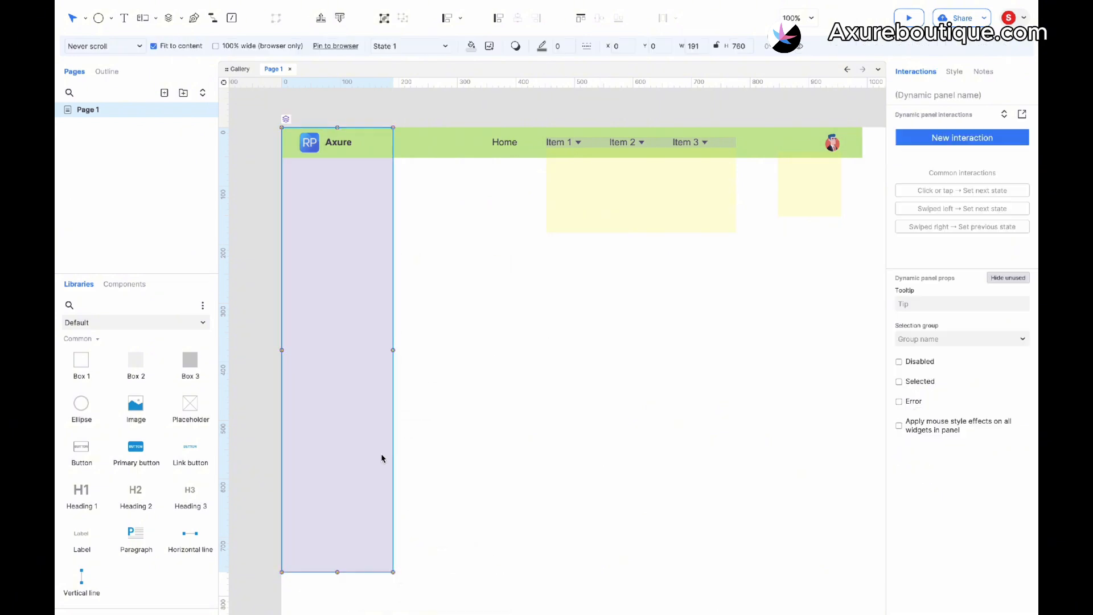
Open the side bar panel's State 1 and fill its background rectangle with the recently used light blue
double_click(353, 307)
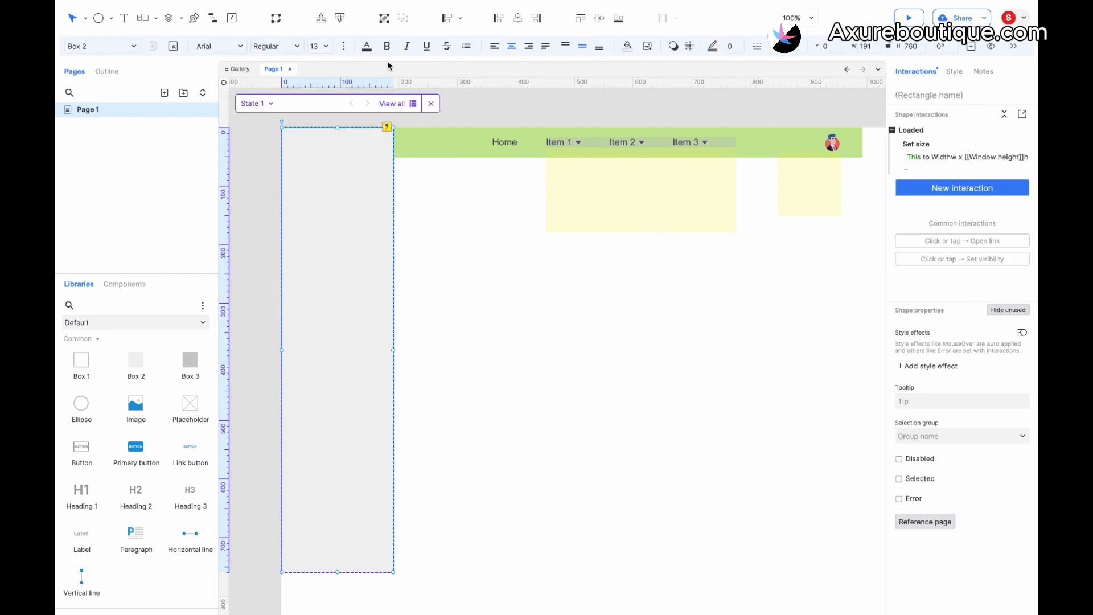
left_click(627, 46)
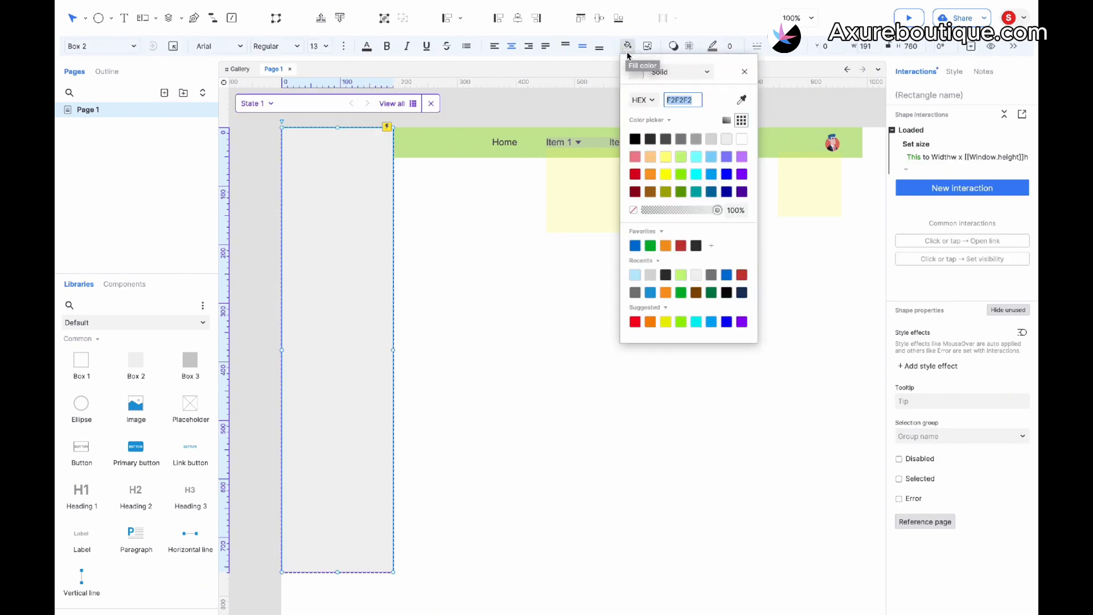
left_click(635, 275)
left_click(403, 288)
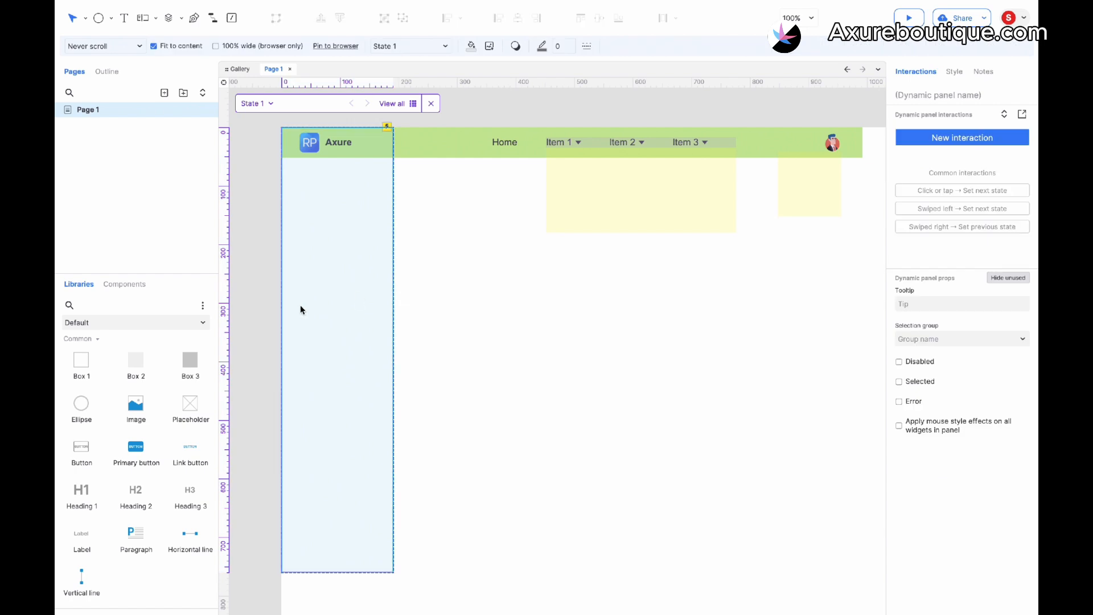
Place a Box 2 widget in the side bar at y 80, resize it to about 191 by 34, and label it "Item 1"
left_click_drag(156, 382, 282, 178)
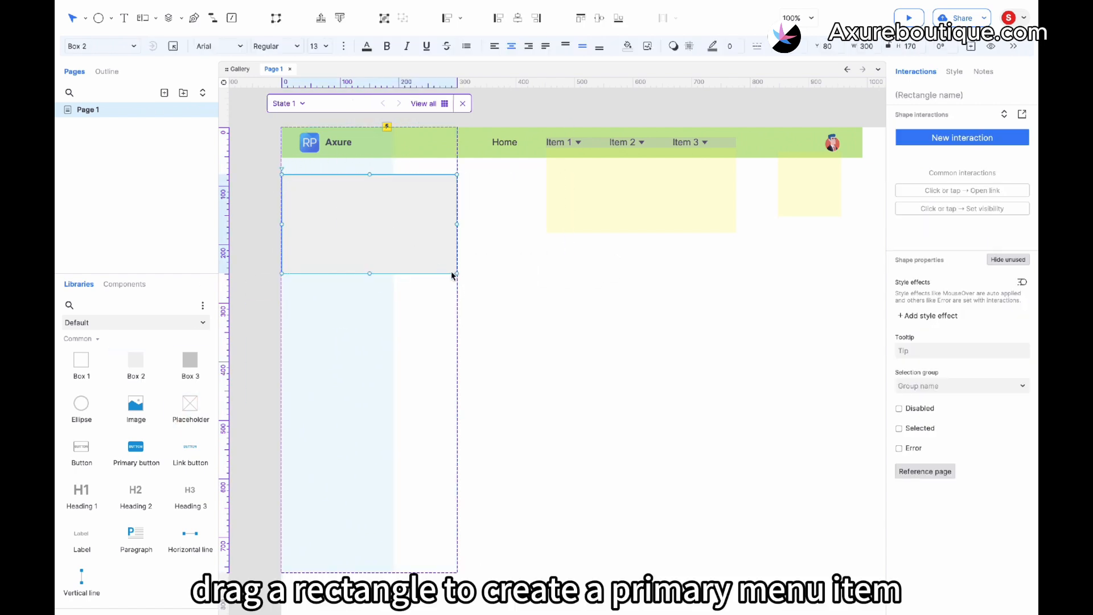
left_click_drag(457, 273, 390, 193)
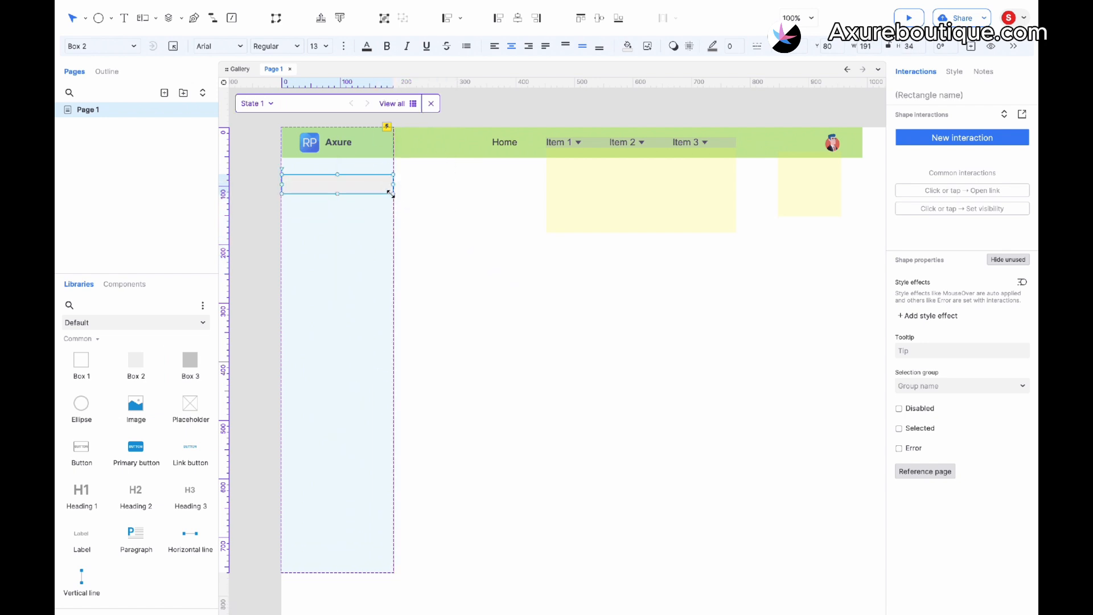
double_click(344, 187)
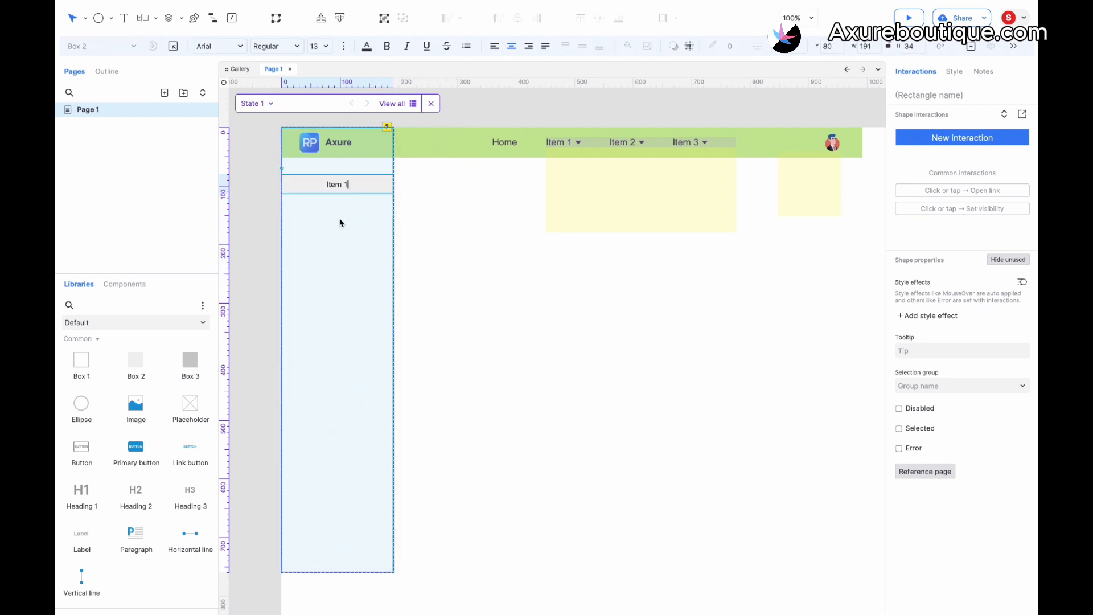
left_click(342, 222)
left_click(343, 192)
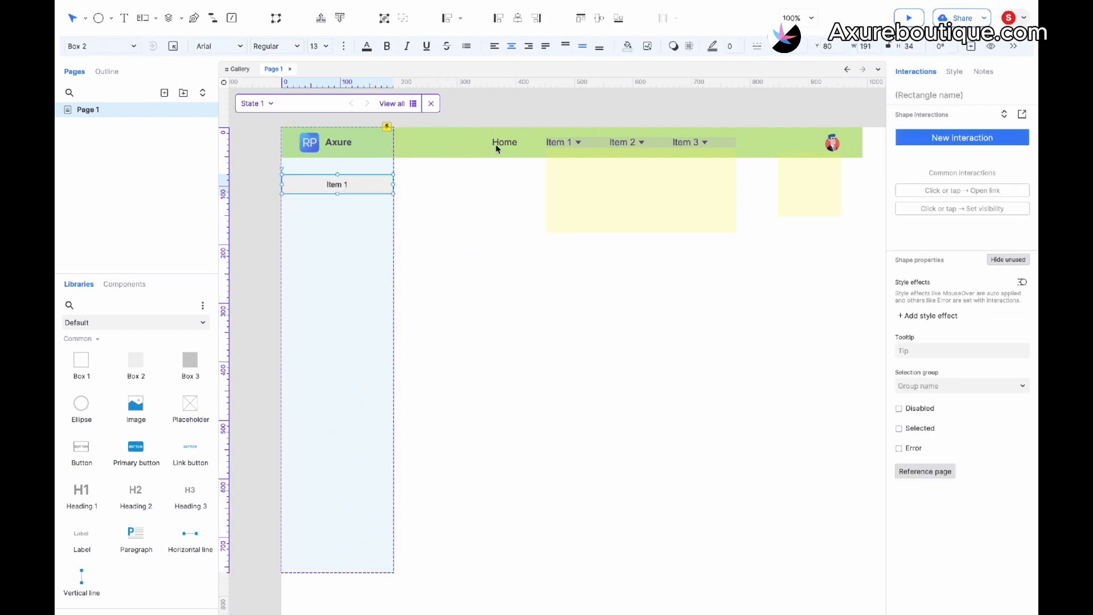
Left-align the side bar's "Item 1" text, increase its left padding, and make it bold
left_click(955, 71)
scroll(954, 468, "down", 2)
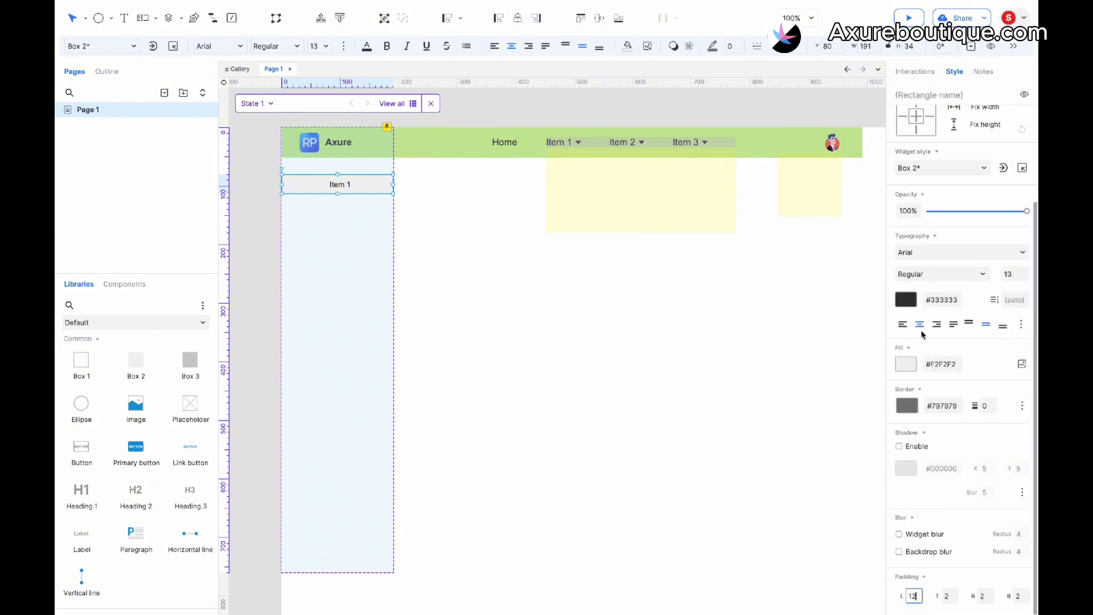
left_click(905, 328)
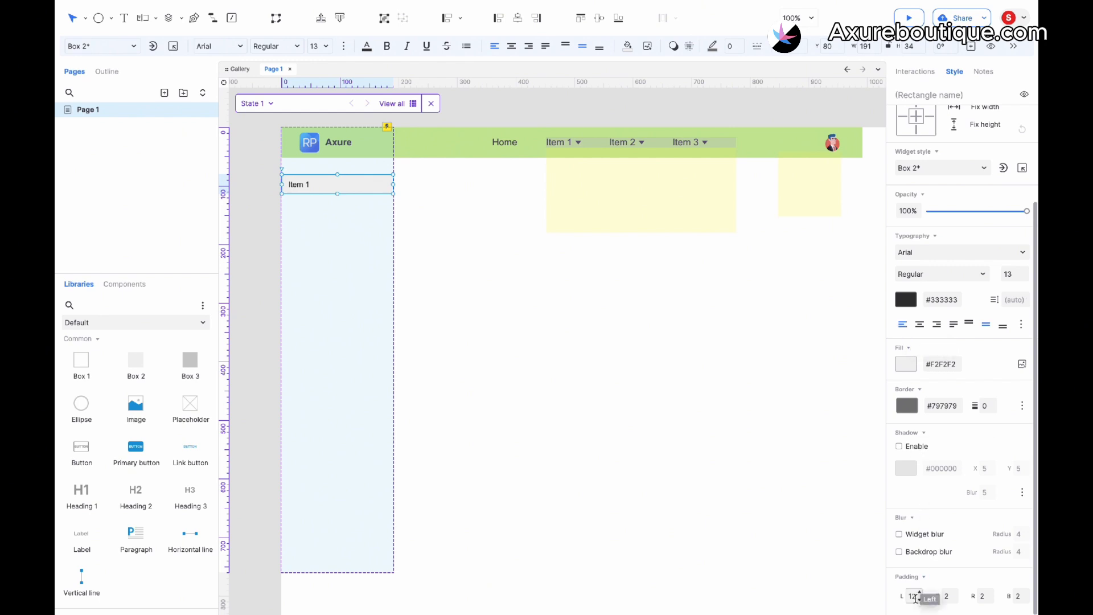
type("4")
key("Return")
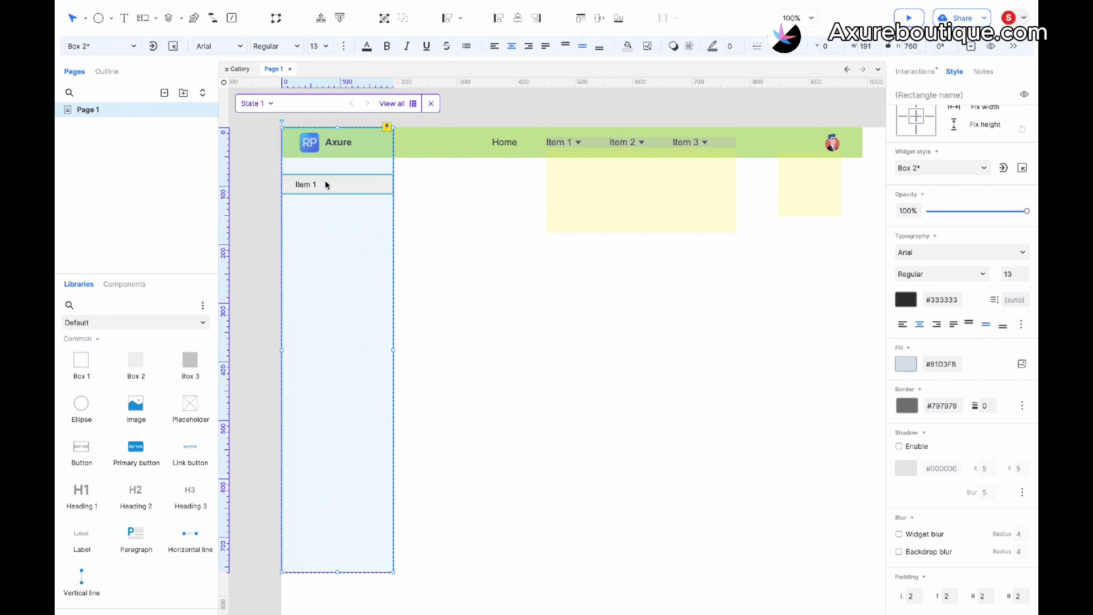
left_click(386, 49)
Add a MouseOver style effect to the side bar's "Item 1" box with fill color #81D3F8
left_click(925, 73)
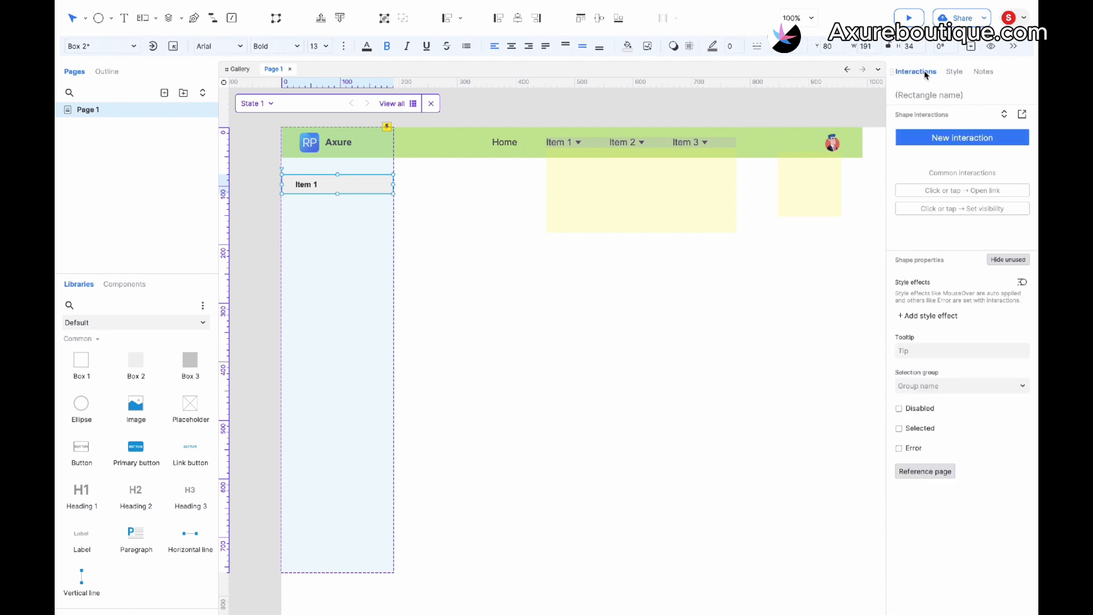
left_click(939, 316)
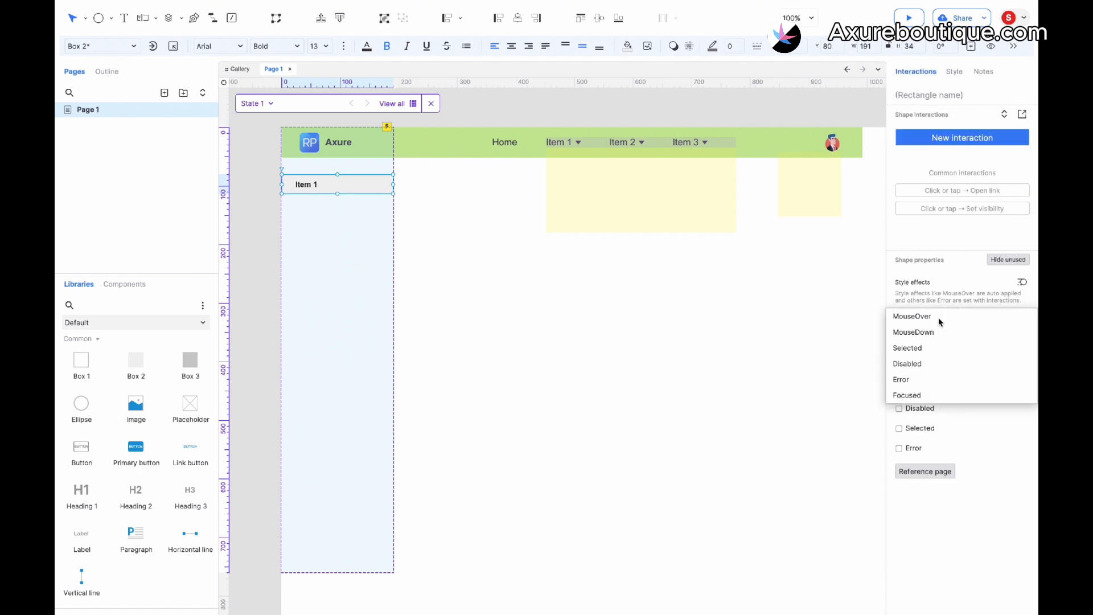
left_click(936, 317)
left_click(921, 340)
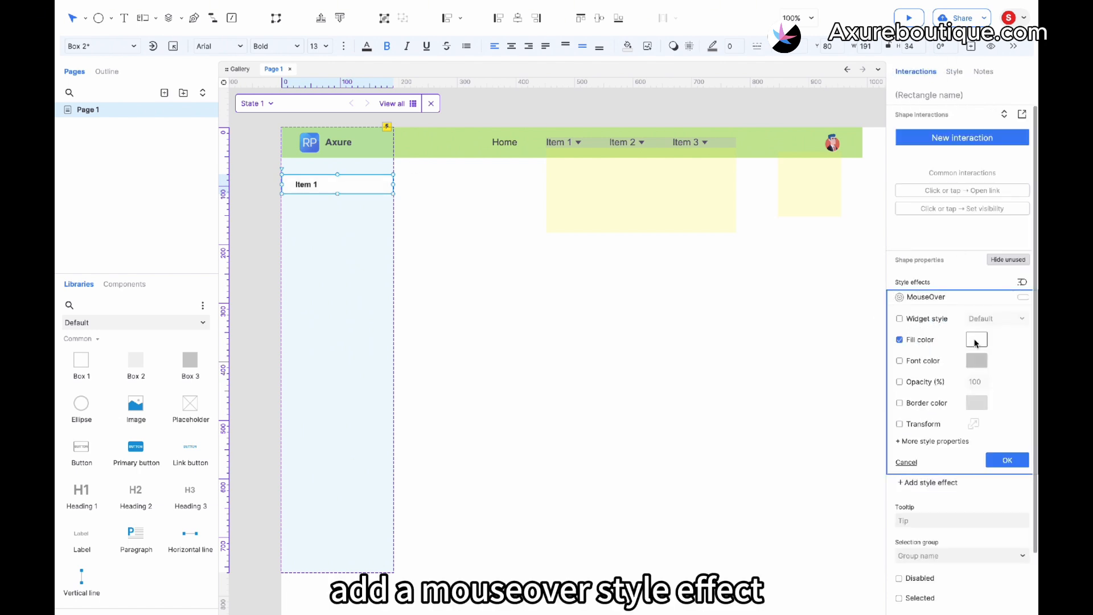
left_click(977, 339)
left_click(977, 406)
left_click(991, 405)
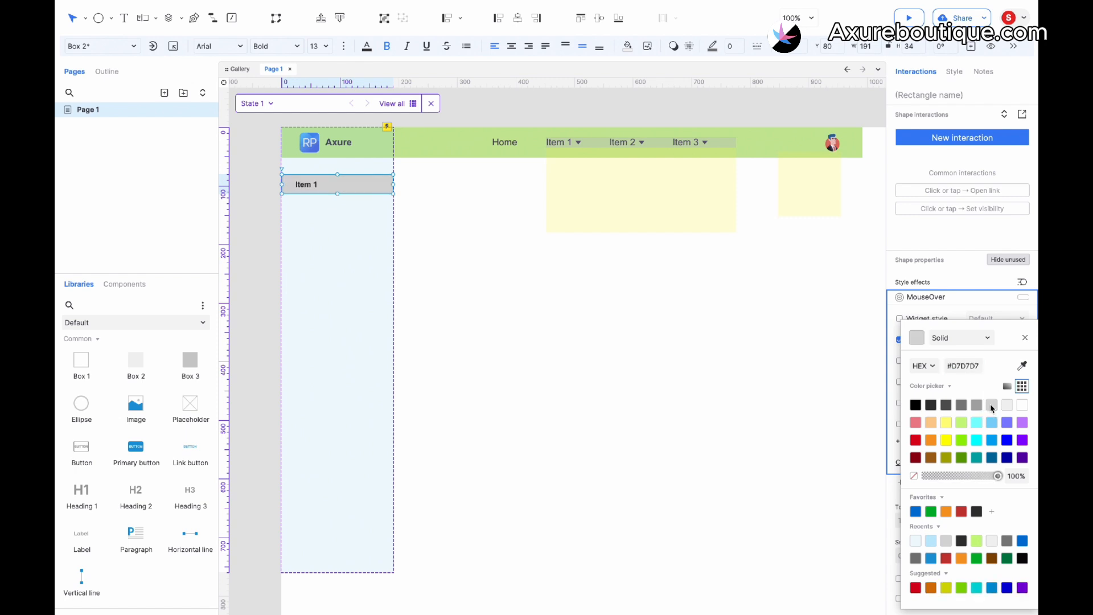
left_click(992, 420)
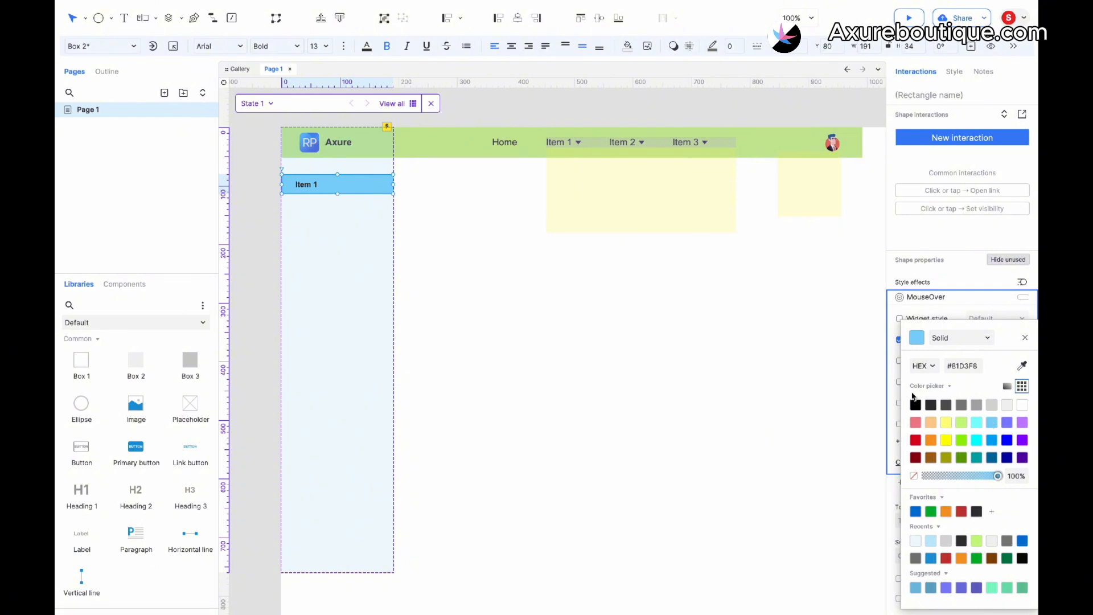
left_click(442, 212)
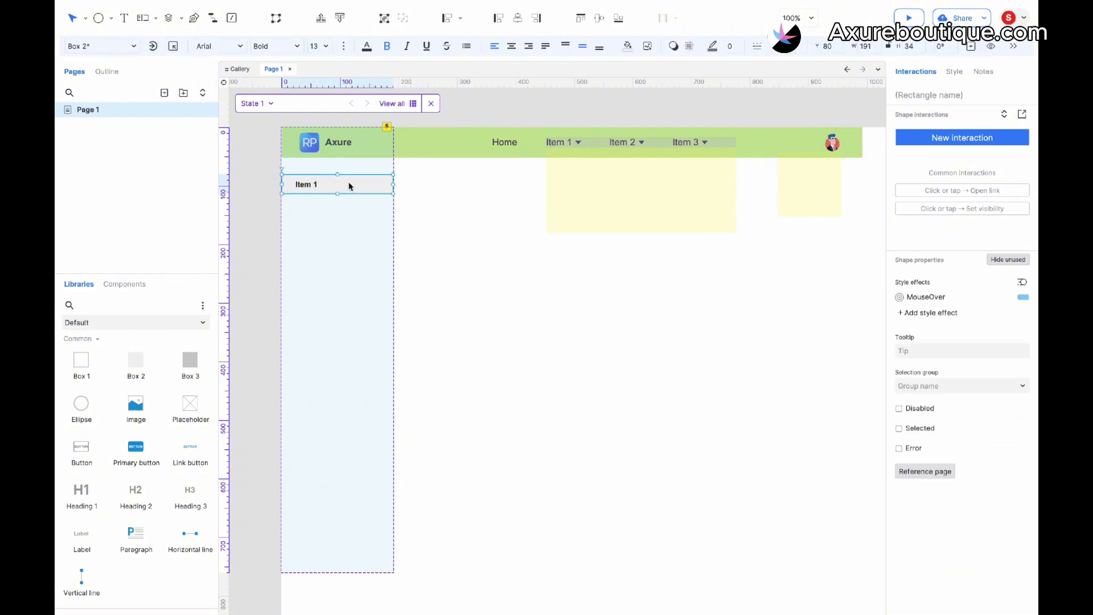
Set the side bar's "Item 1" box fill to white (#FFFFFF)
left_click(629, 44)
left_click(742, 139)
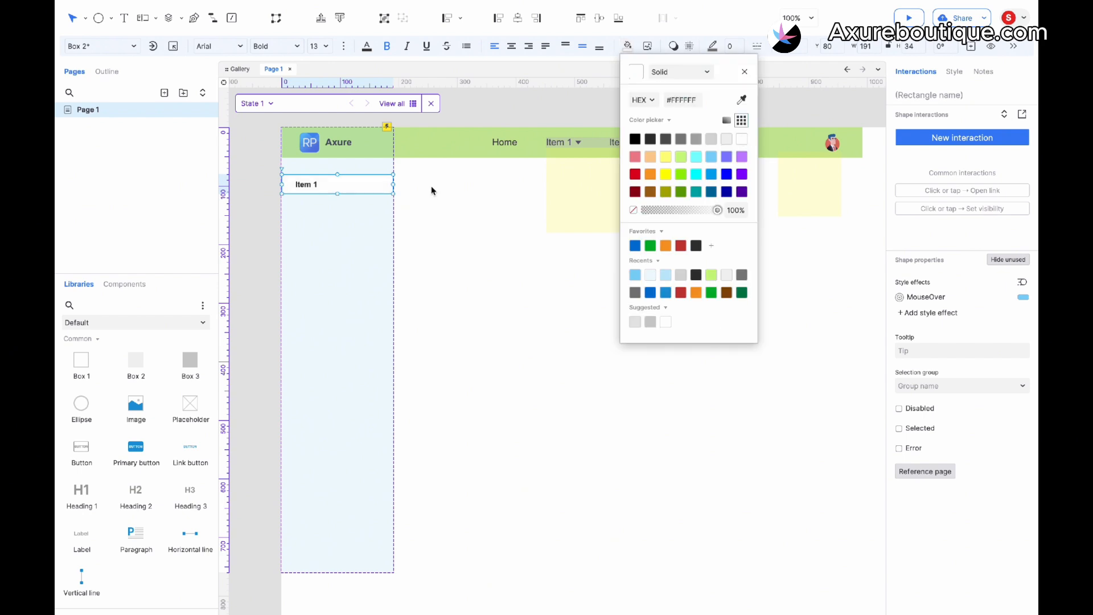
left_click(353, 193)
Duplicate the "Item 1" box directly below at y 114, with regular text weight and left padding 36
left_click(350, 194)
left_click(345, 190)
mouse_move(329, 184)
left_mouse_down()
mouse_move(332, 214)
mouse_move(329, 204)
left_mouse_up()
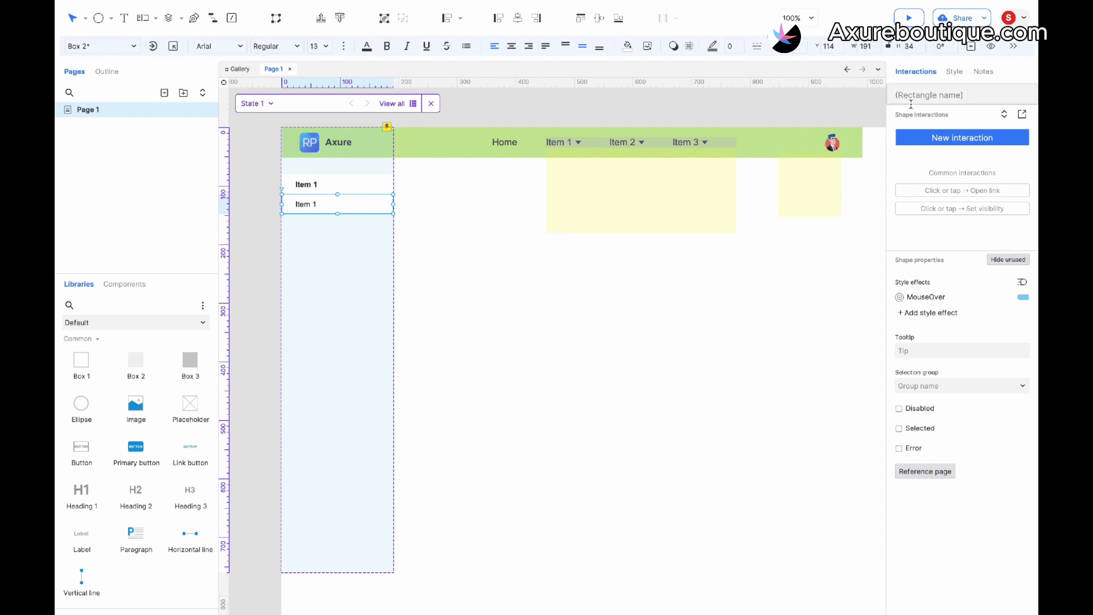
left_click(953, 73)
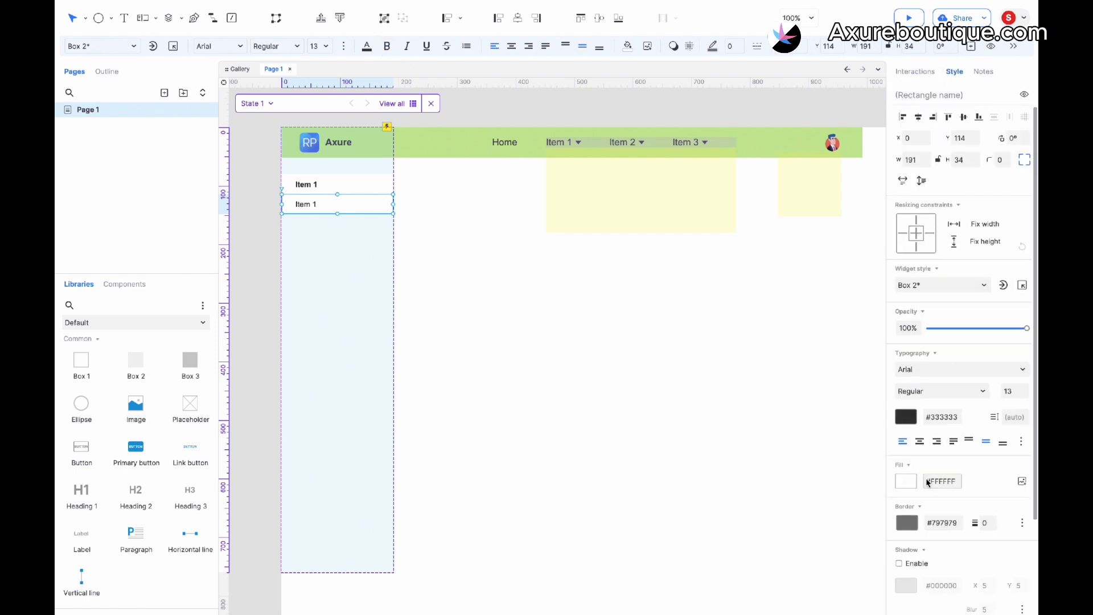
scroll(916, 569, "down", 3)
type("36")
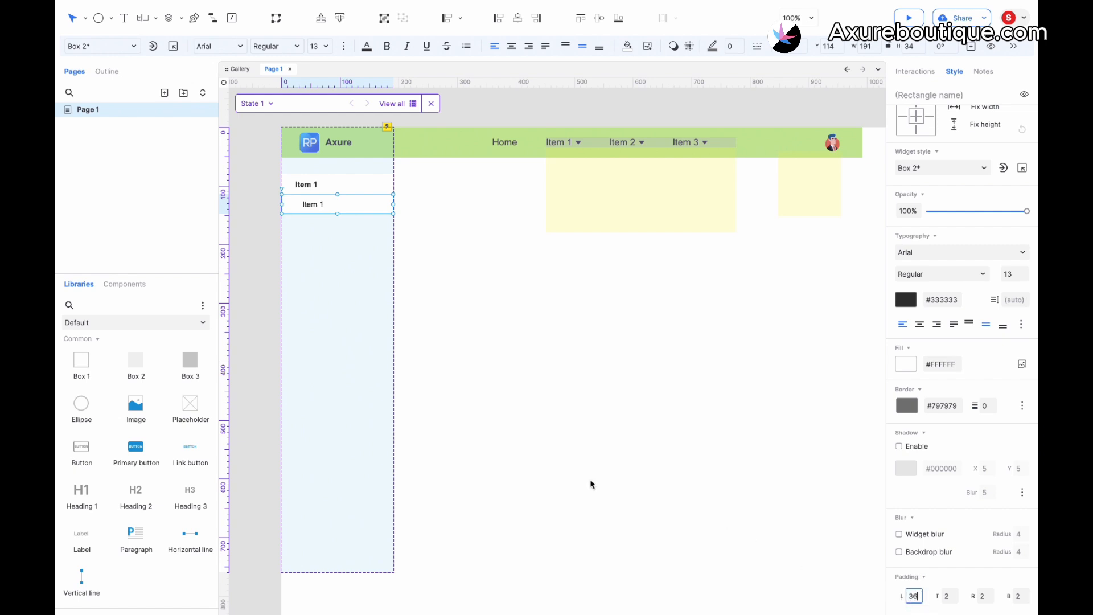
Duplicate the indented item twice below itself and label the three entries "Item 1.1", "Item 1.2" and "Item 1.3"
left_click_drag(312, 205, 314, 219)
key("super+d")
double_click(331, 205)
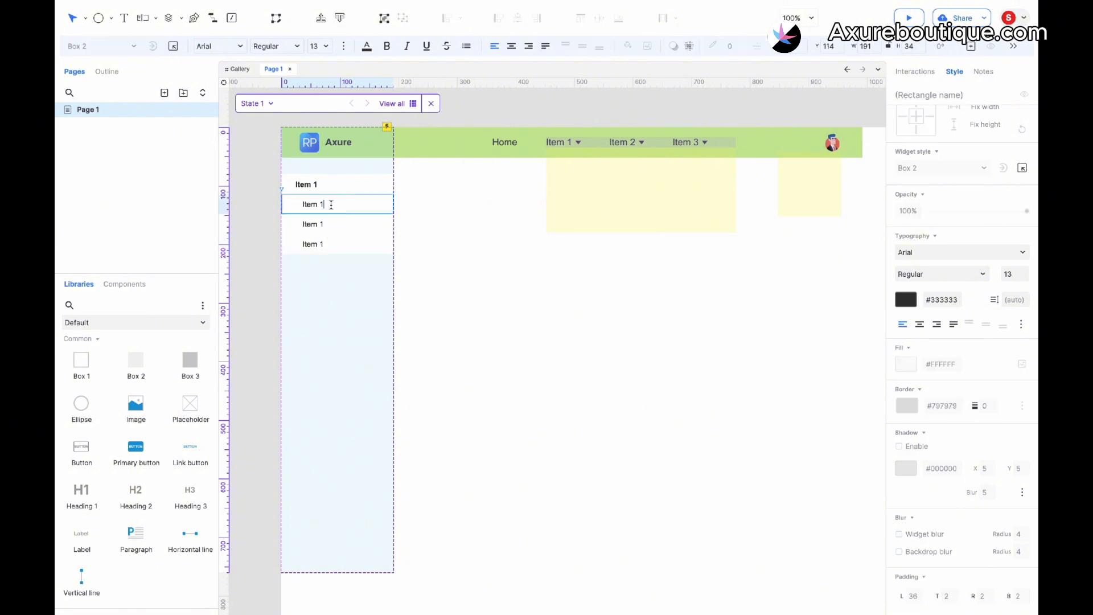
type(".1")
double_click(325, 222)
type(".2")
double_click(327, 246)
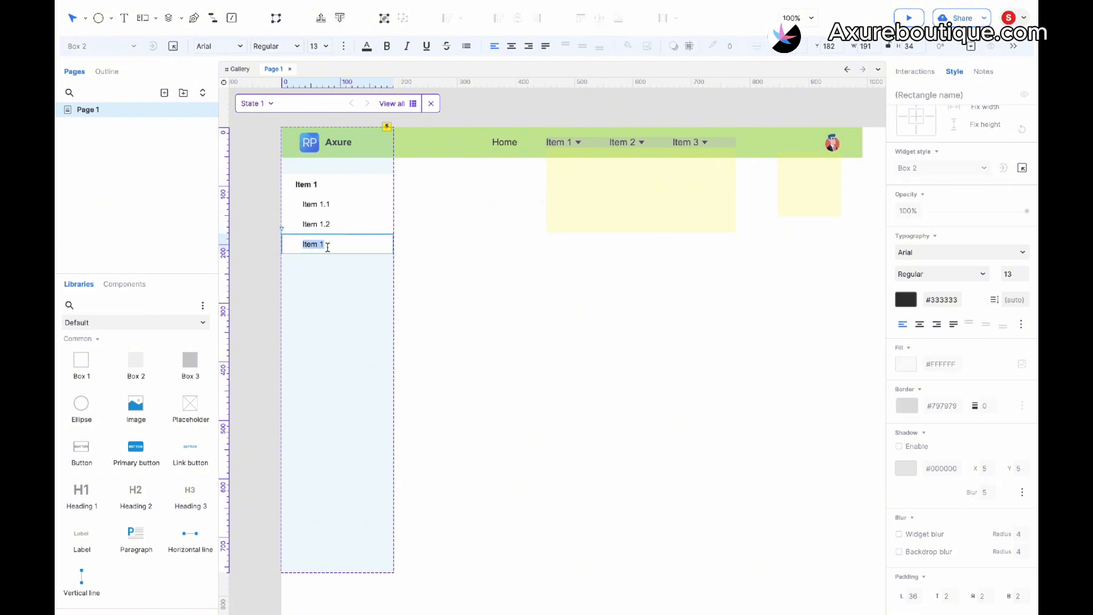
type(".3")
left_click(342, 280)
Combine the Item 1.1, Item 1.2 and Item 1.3 boxes into one dynamic panel
left_click(346, 206)
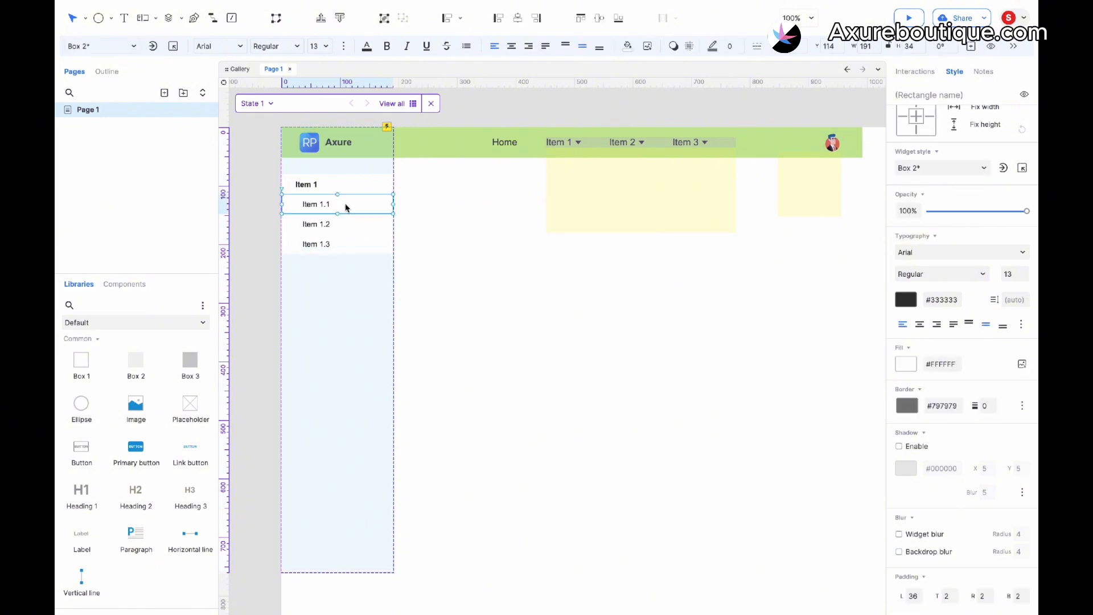
left_click(341, 225, "shift")
left_click(336, 246, "shift")
right_click(347, 206)
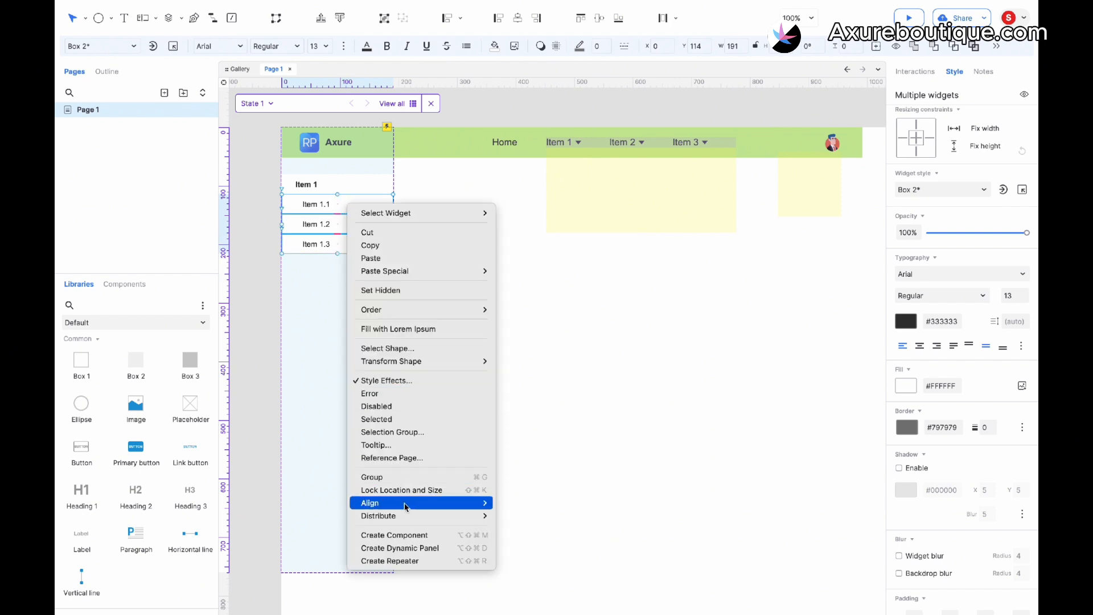
left_click(407, 549)
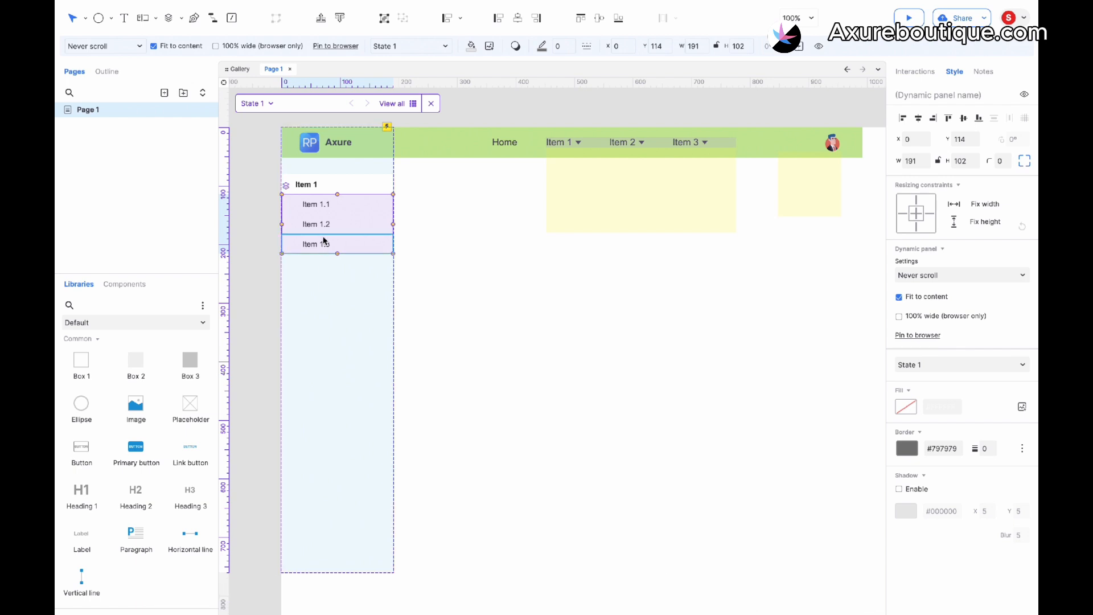
Add a Loaded interaction to the Item 1 submenu's dynamic panel with a Show/hide action that targets the panel itself
left_click(339, 191)
left_click(336, 208)
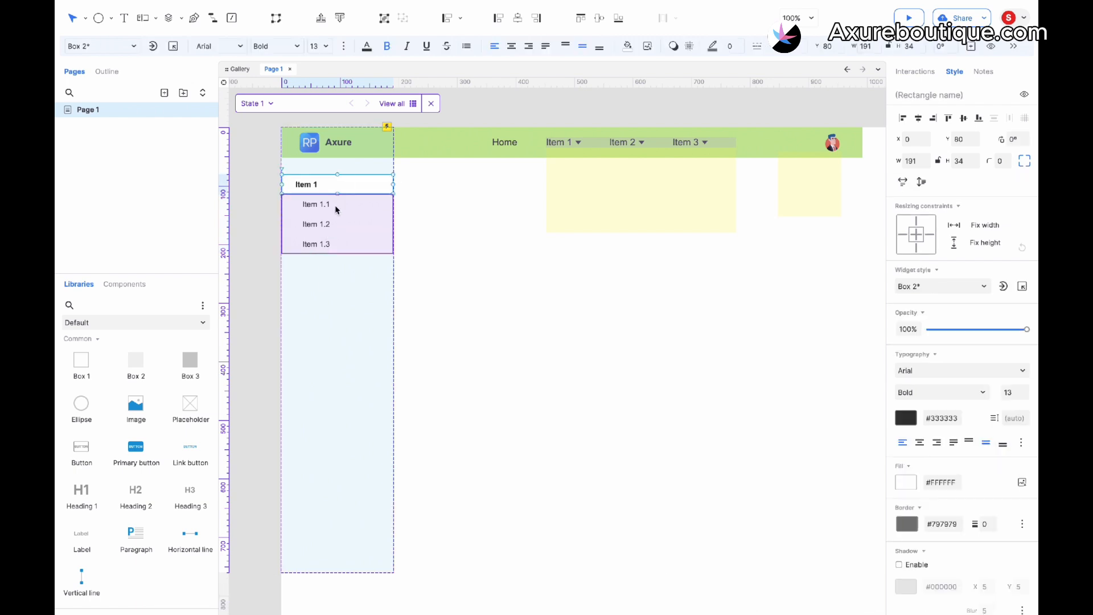
left_click(915, 71)
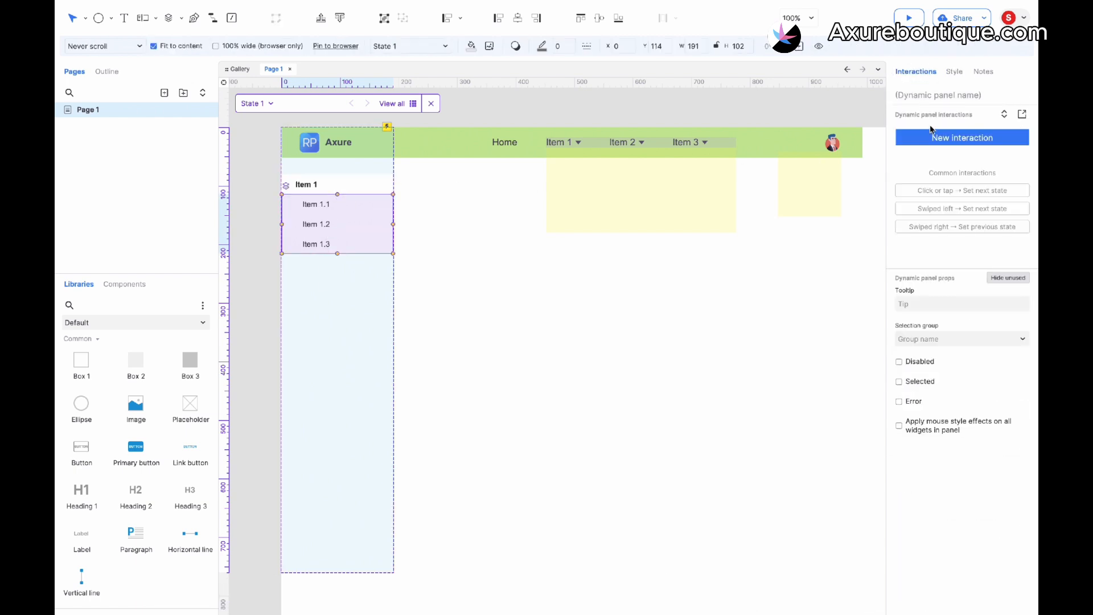
left_click(962, 138)
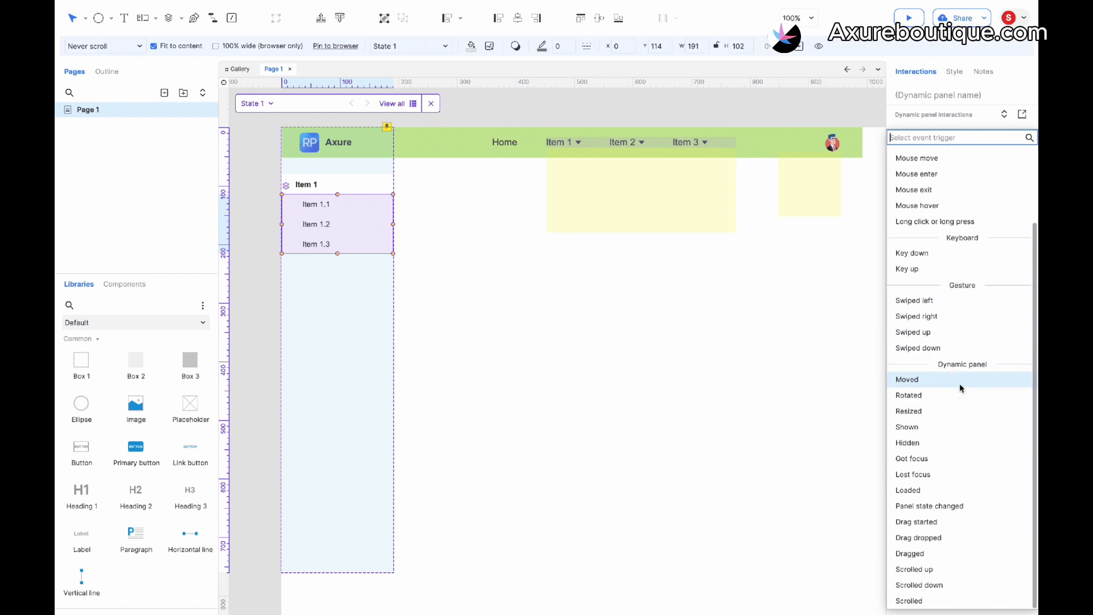
left_click(938, 489)
left_click(943, 267)
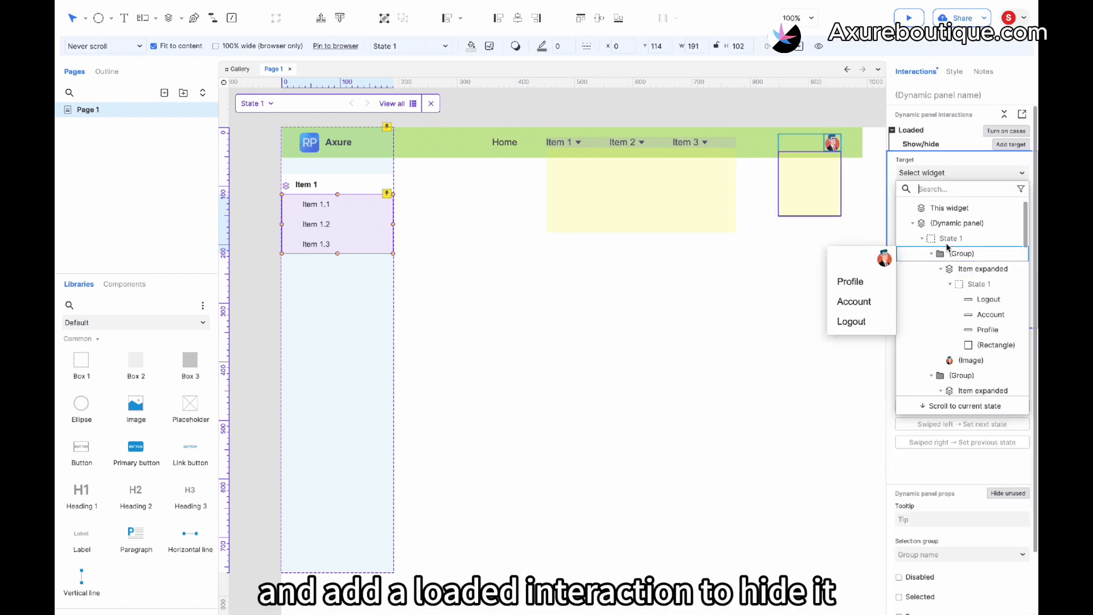
left_click(950, 210)
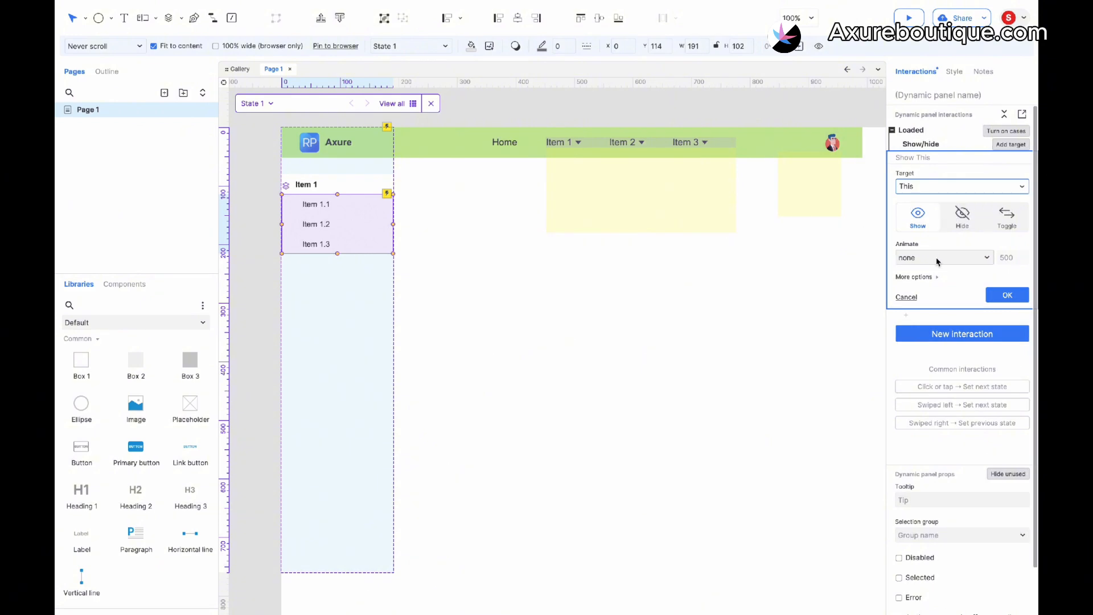
Set the Show action's special behavior to Push widgets below and name the dynamic panel "Item Expanded 2"
left_click(931, 278)
left_click(939, 308)
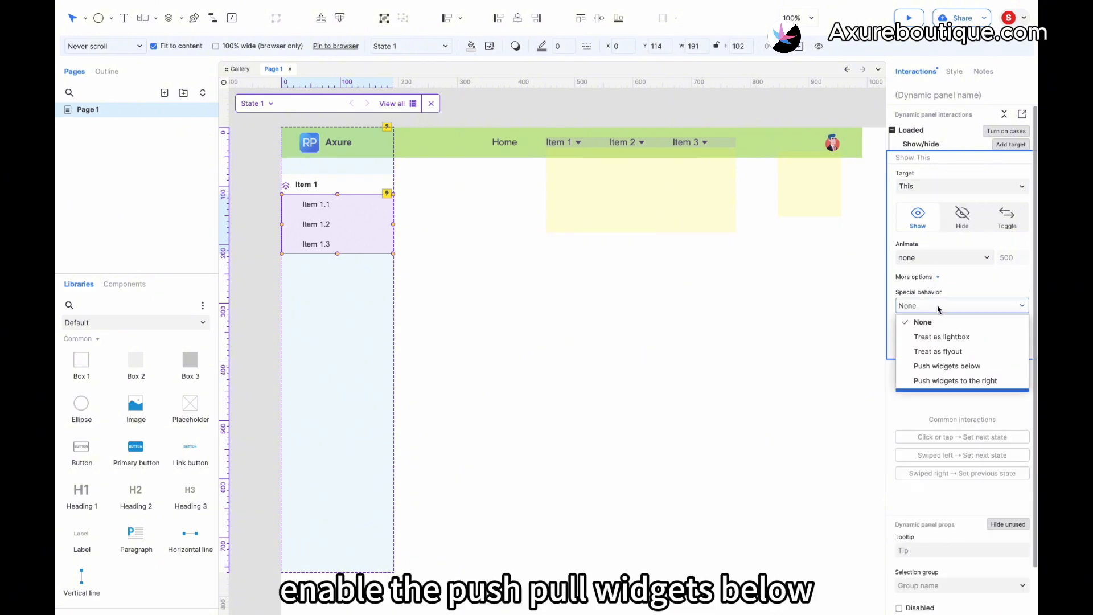
left_click(947, 366)
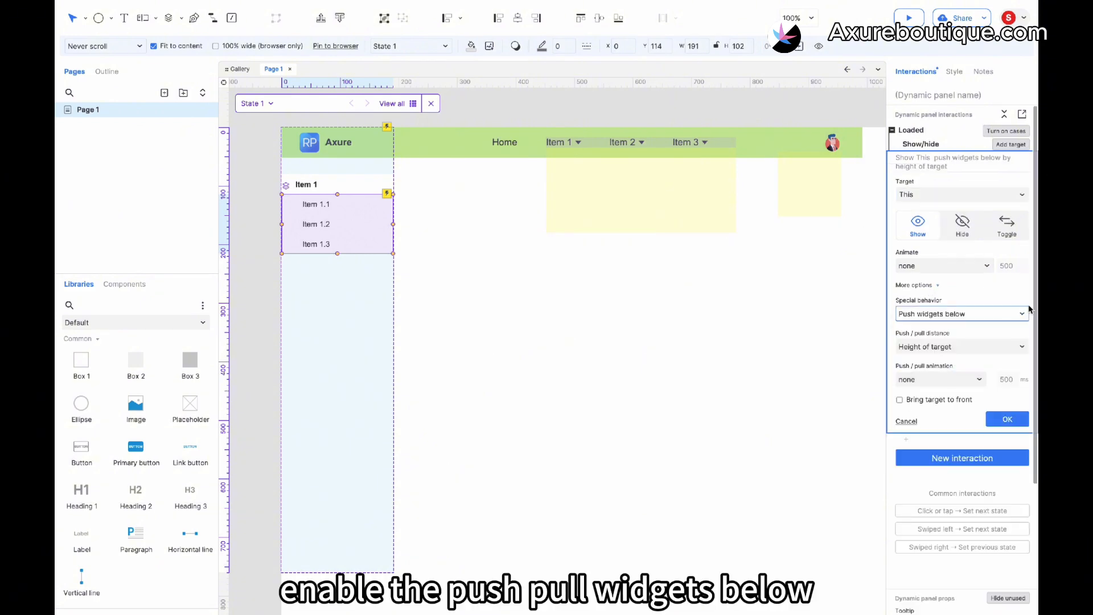
left_click(1008, 418)
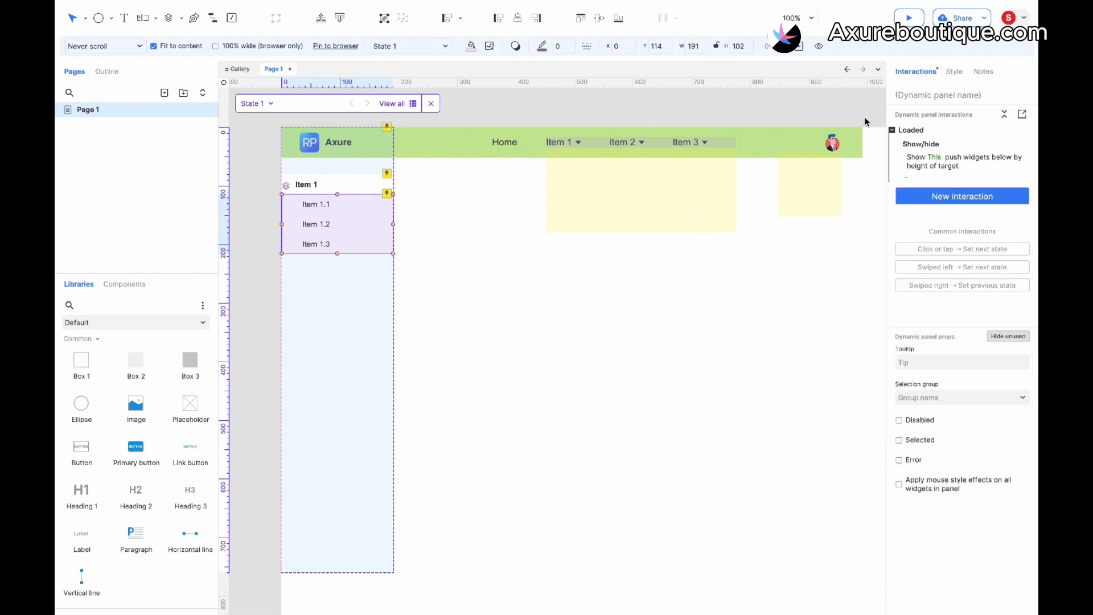
left_click(976, 86)
type("Item Expanded 2")
Give the side bar's "Item 1" box a Click or tap interaction with a Show/hide action targeting "Item Expanded 2"
left_click(353, 184)
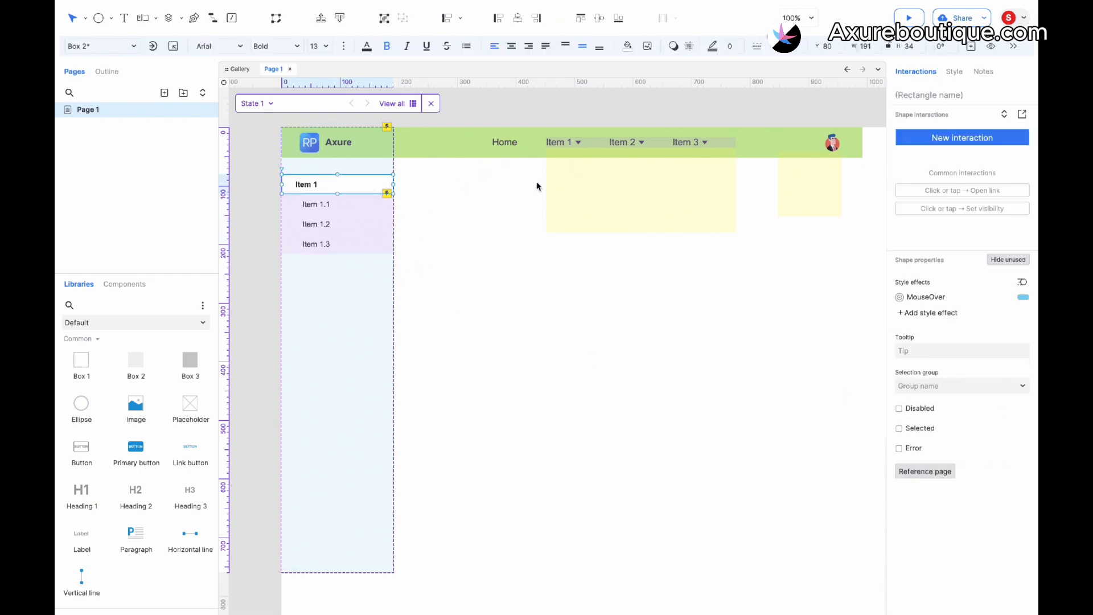
left_click(959, 142)
left_click(941, 171)
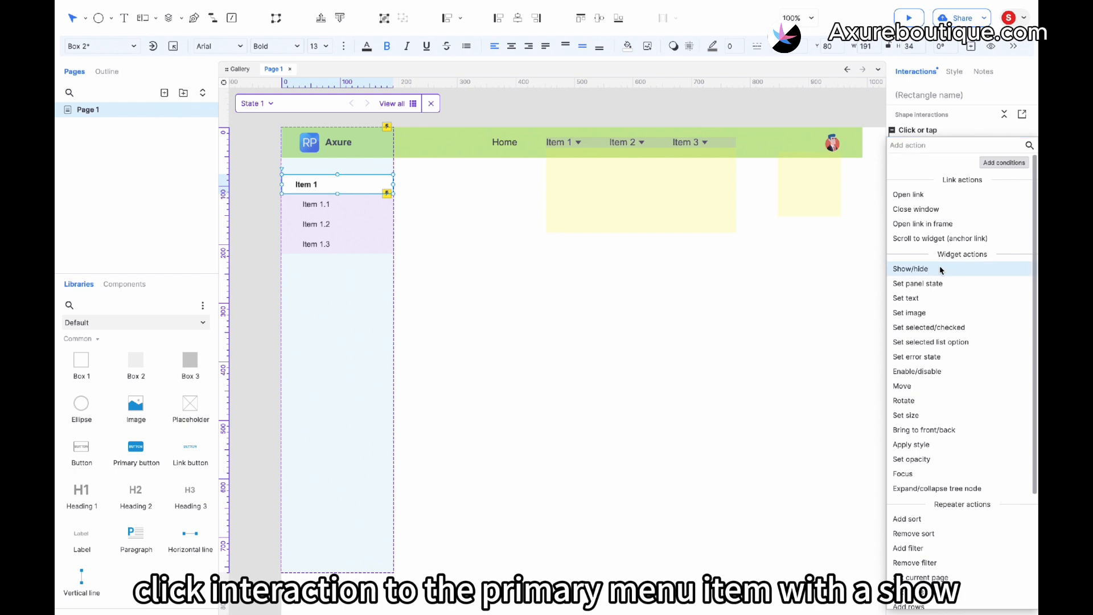
left_click(940, 265)
type("item")
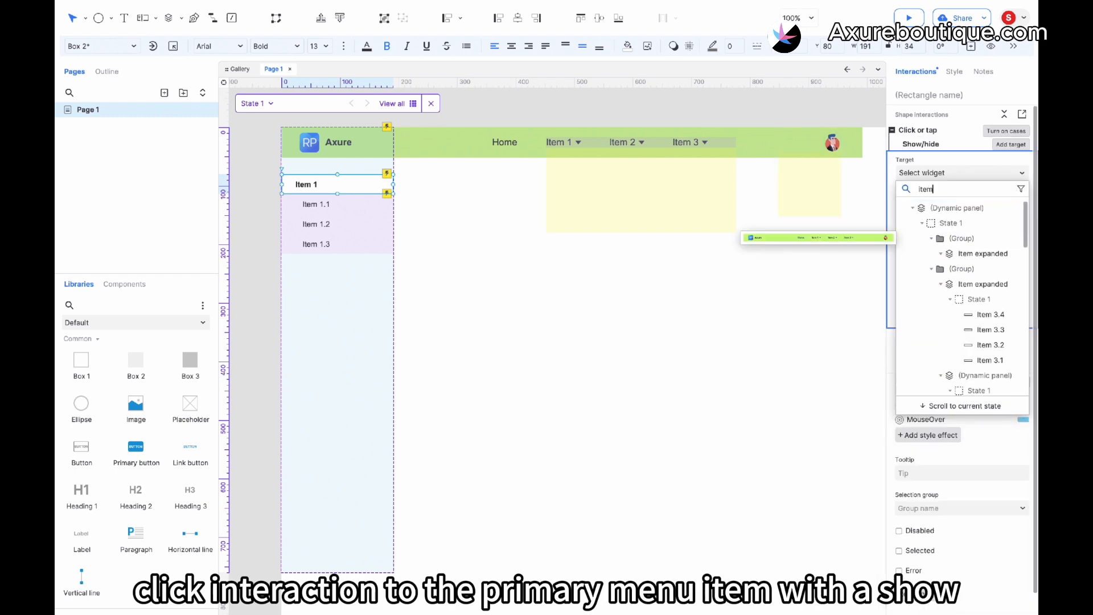
scroll(957, 265, "down", 3)
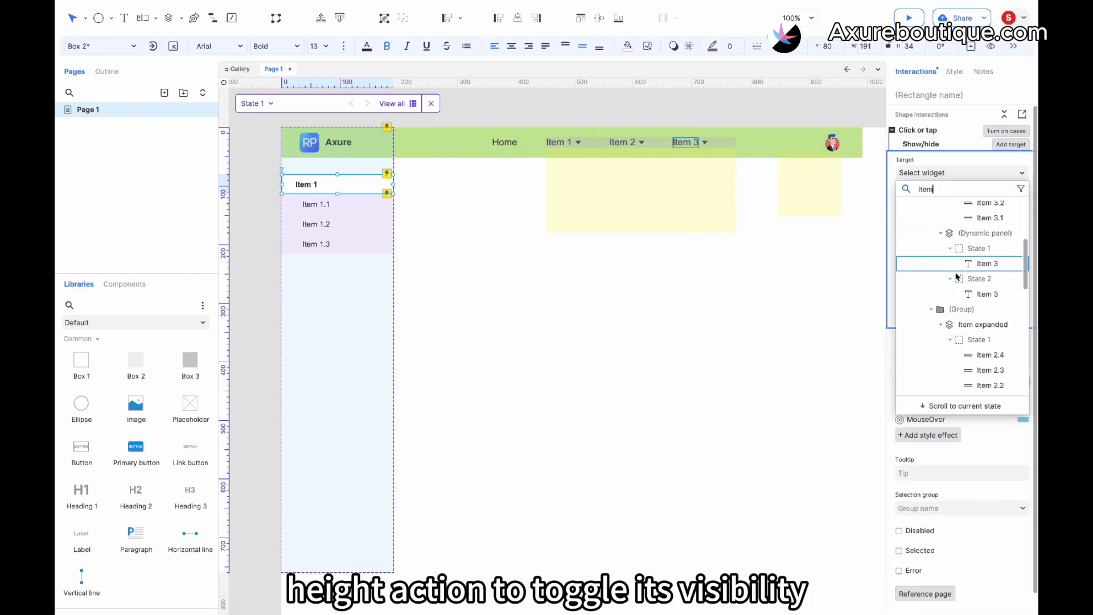
scroll(957, 277, "down", 5)
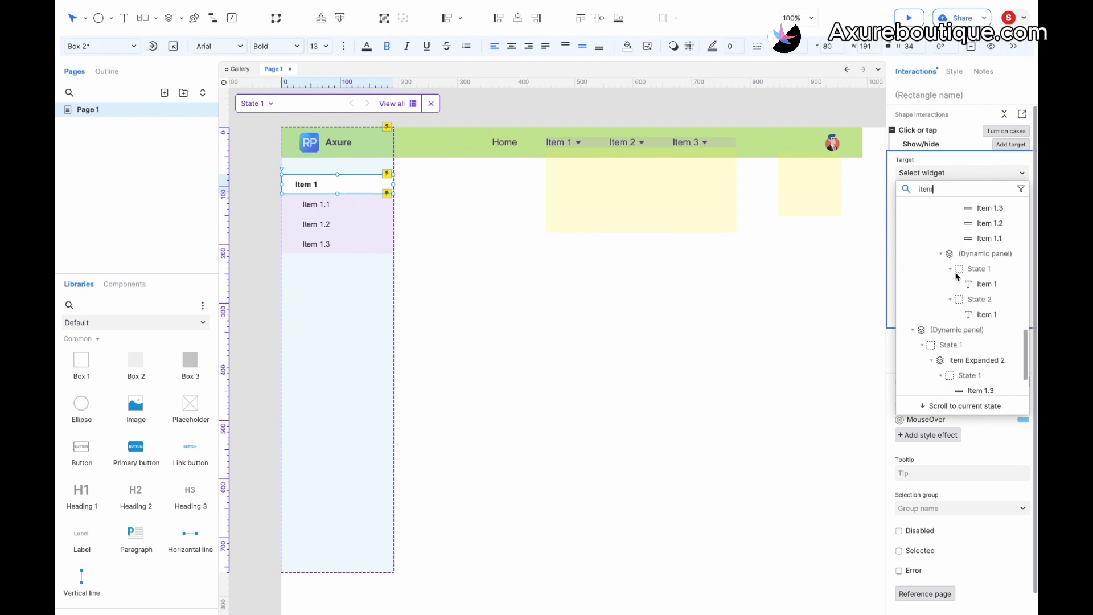
left_click(974, 360)
Set the "Item 1" box's Show/hide action to Toggle with the special behavior Push / Pull widgets below
left_click(1005, 216)
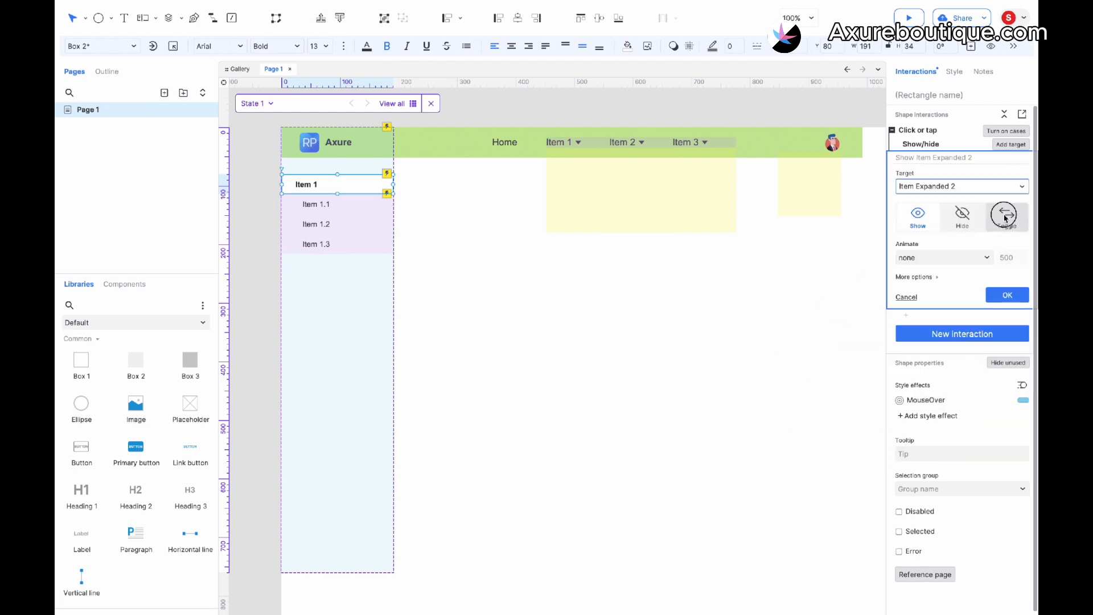
left_click(918, 309)
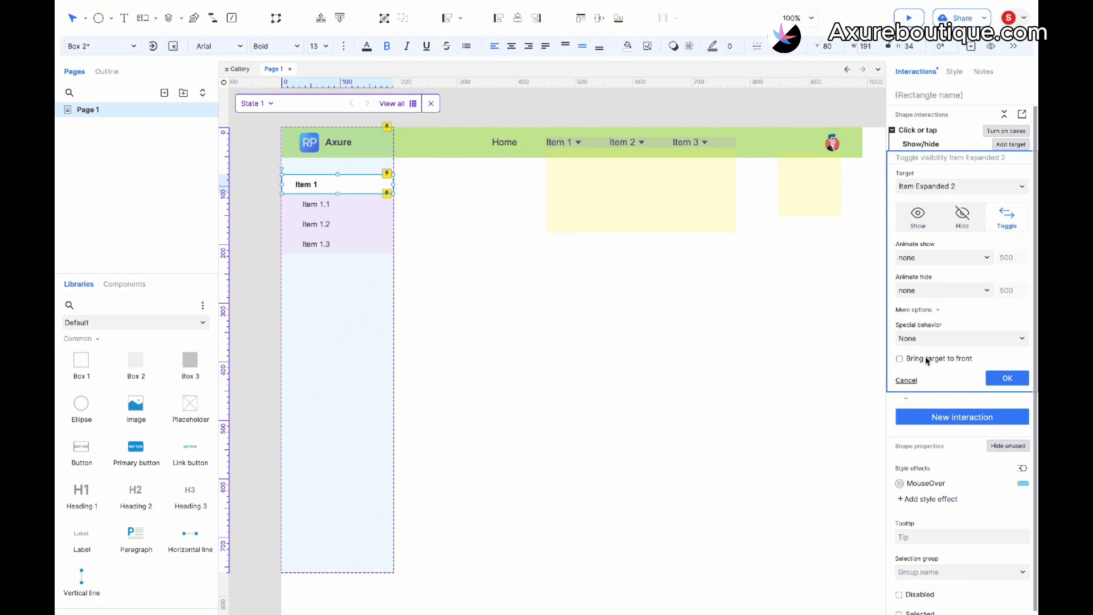
left_click(931, 340)
left_click(945, 369)
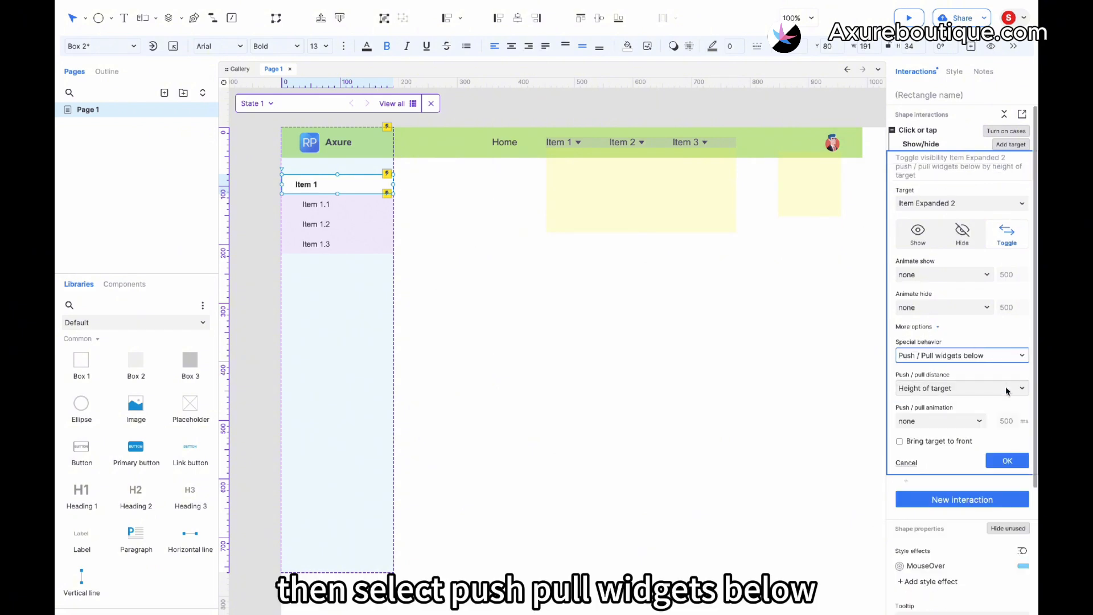
left_click(1002, 460)
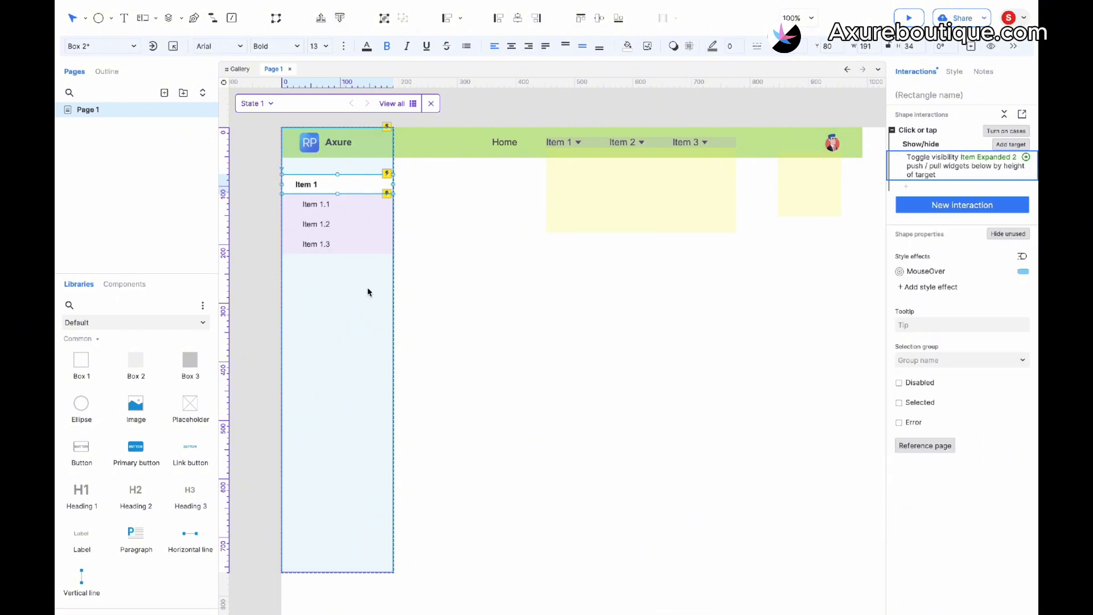
Group the "Item 1" box with its submenu panel, duplicate the group directly below, and label the copied box "Item 2"
left_click(357, 239)
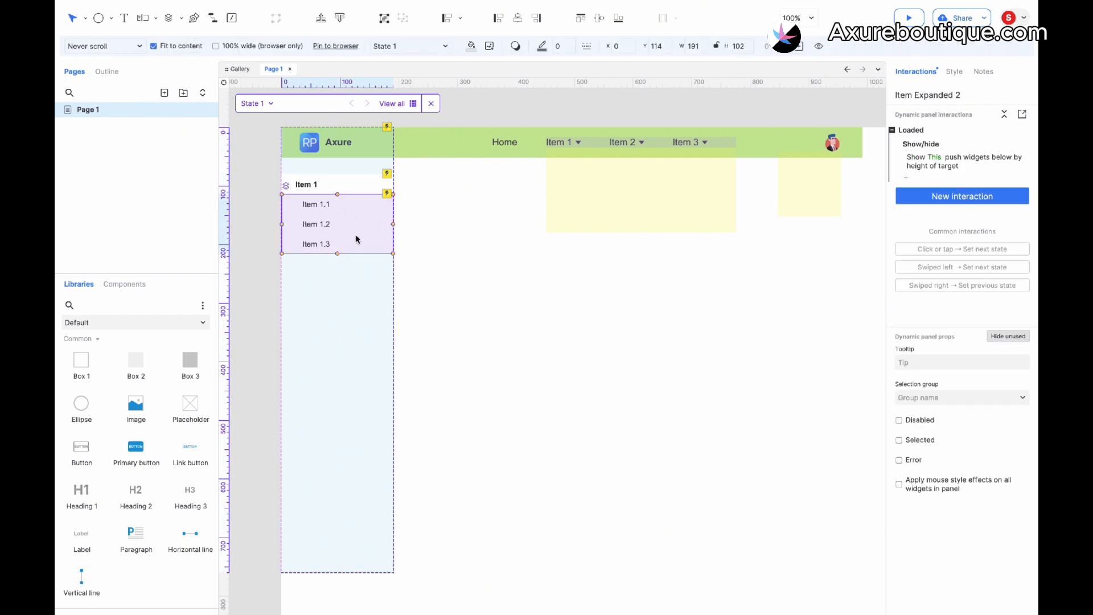
left_click(352, 192, "shift")
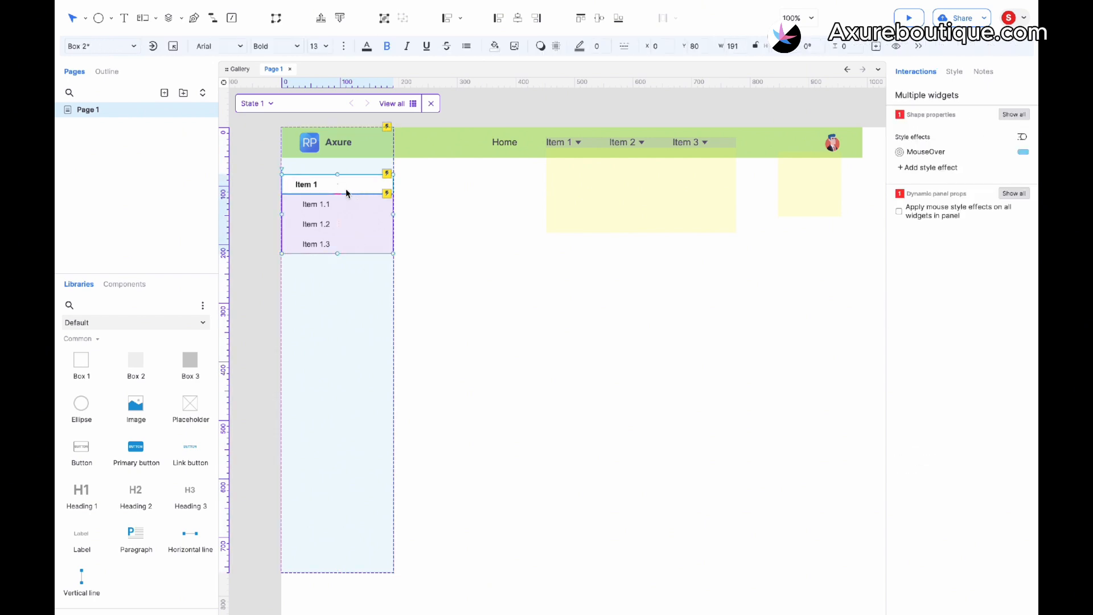
key("ctrl+g")
left_click_drag(342, 195, 332, 264)
left_click(317, 264)
key("BackSpace")
type("2")
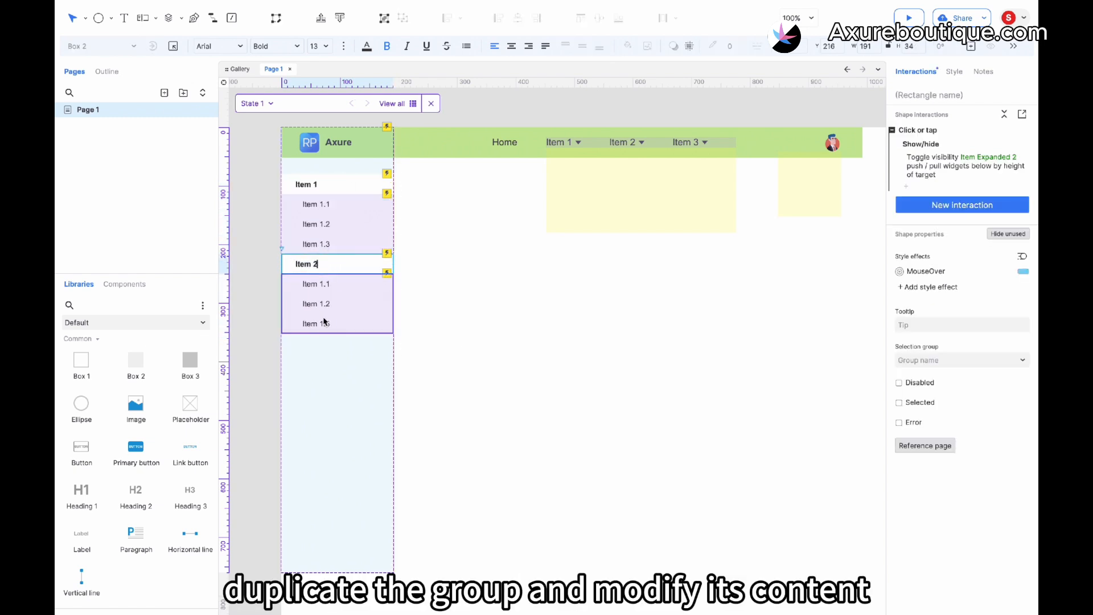
Relabel the entries in the Item 2 submenu panel as "Item 2.1", "Item 2.2" and "Item 2.3"
double_click(333, 292)
double_click(321, 289)
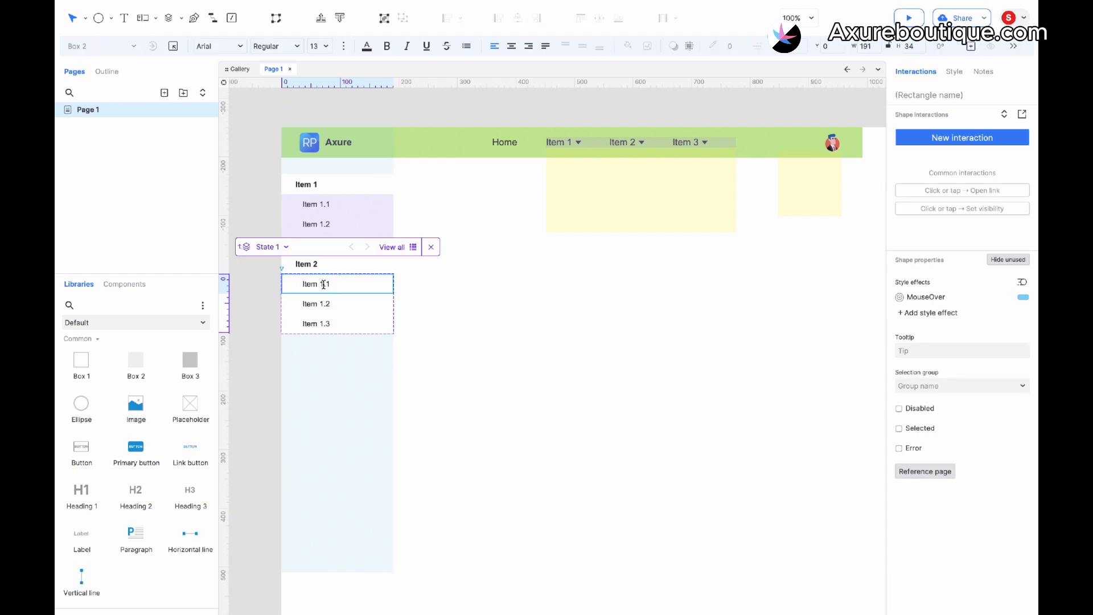
type("2")
double_click(323, 304)
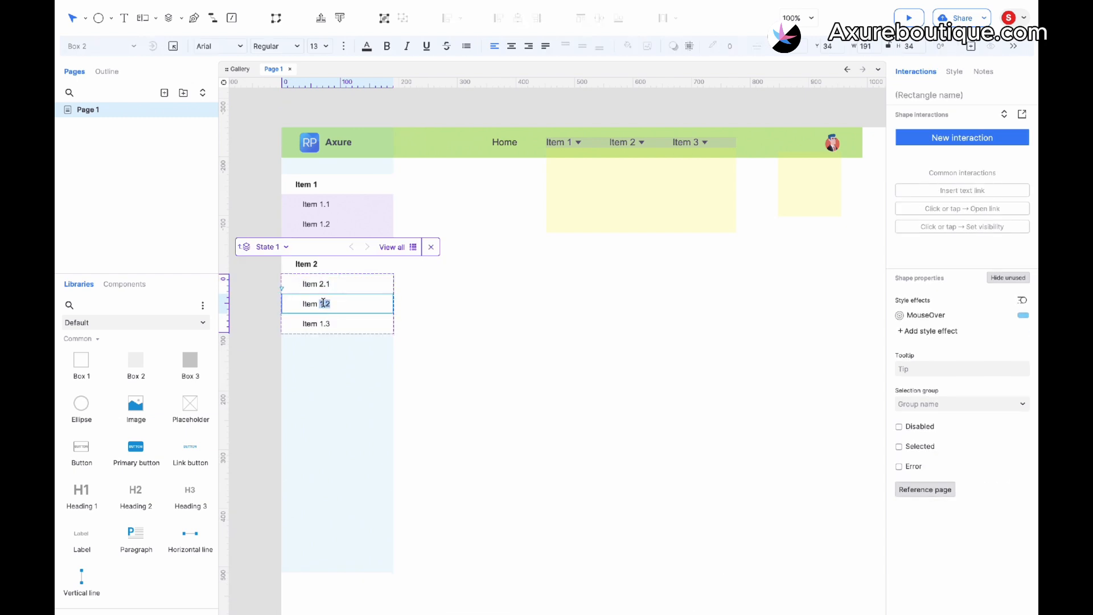
left_click(323, 303)
type("2")
double_click(322, 323)
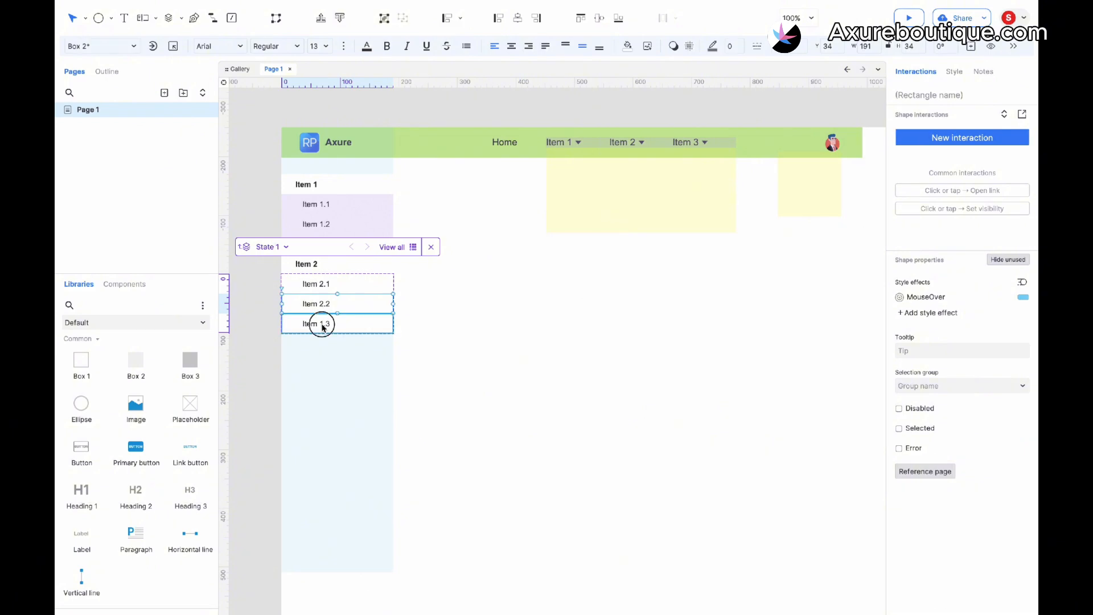
left_click(322, 324)
double_click(427, 368)
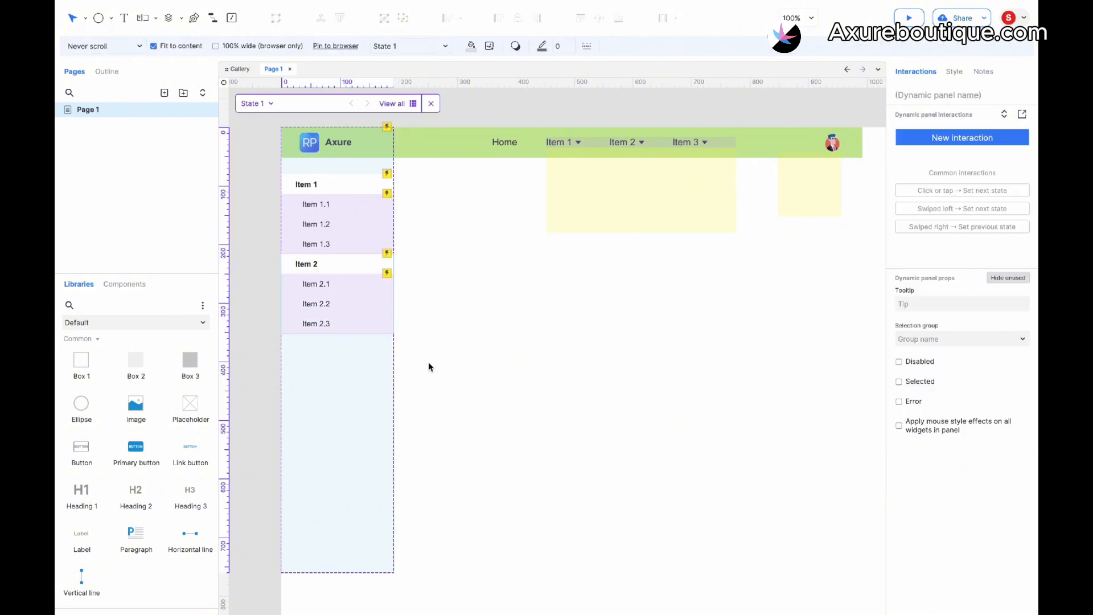
Duplicate the "Item 2" box and its submenu panel directly below and label the copied box "Item 3"
left_click(343, 266)
left_click(342, 302, "shift")
key("super+d")
left_click_drag(338, 275, 331, 348)
left_click(331, 348)
double_click(329, 346)
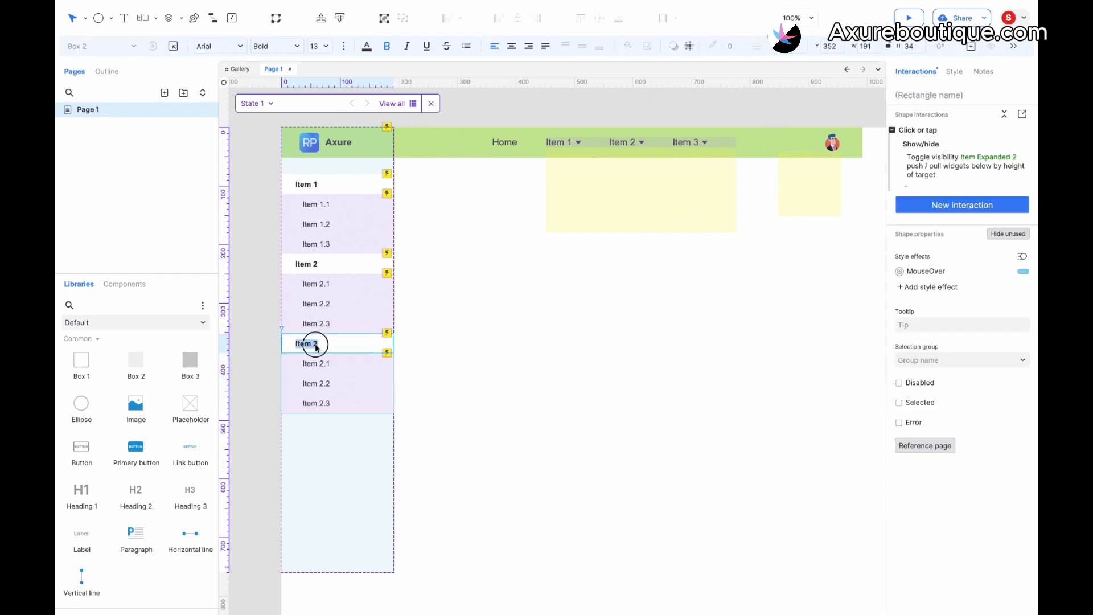
Relabel the entries in the Item 3 submenu panel as "Item 3.1", "Item 3.2" and "Item 3.3"
double_click(325, 362)
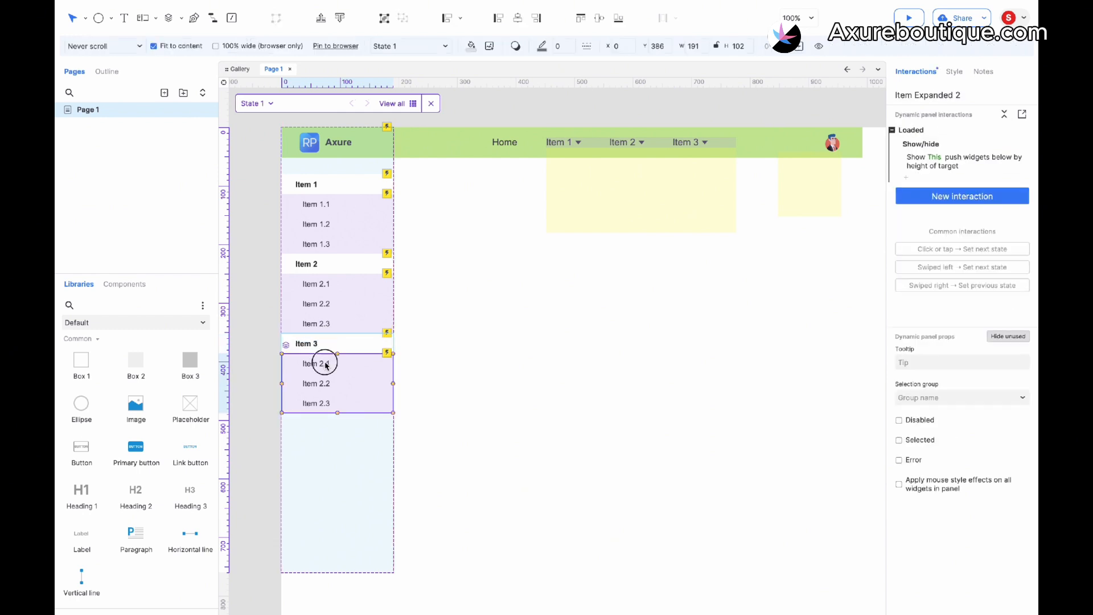
double_click(325, 363)
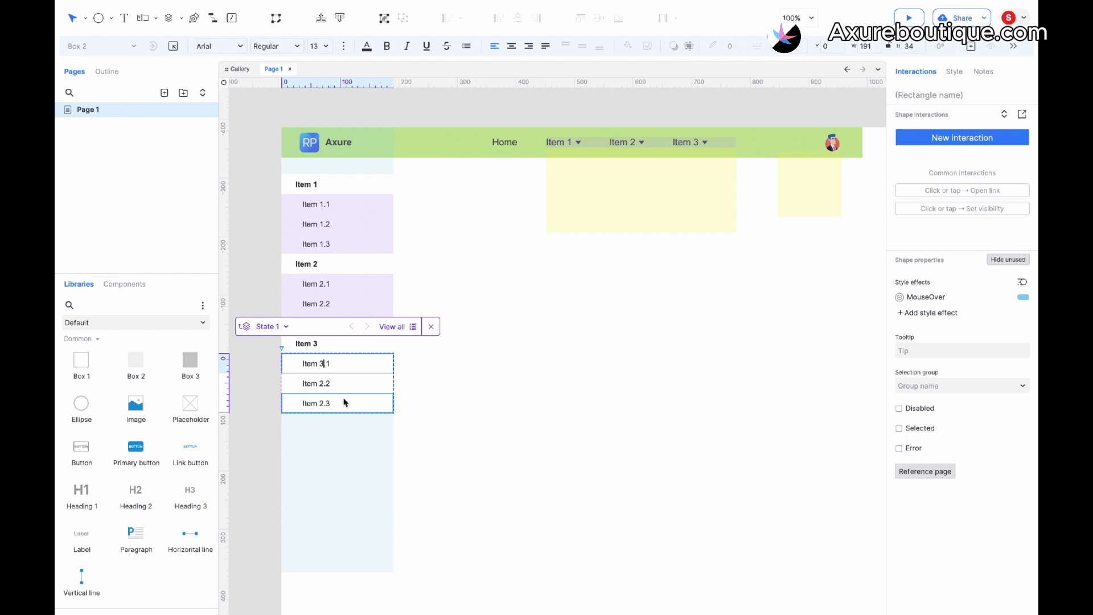
double_click(324, 383)
type("3")
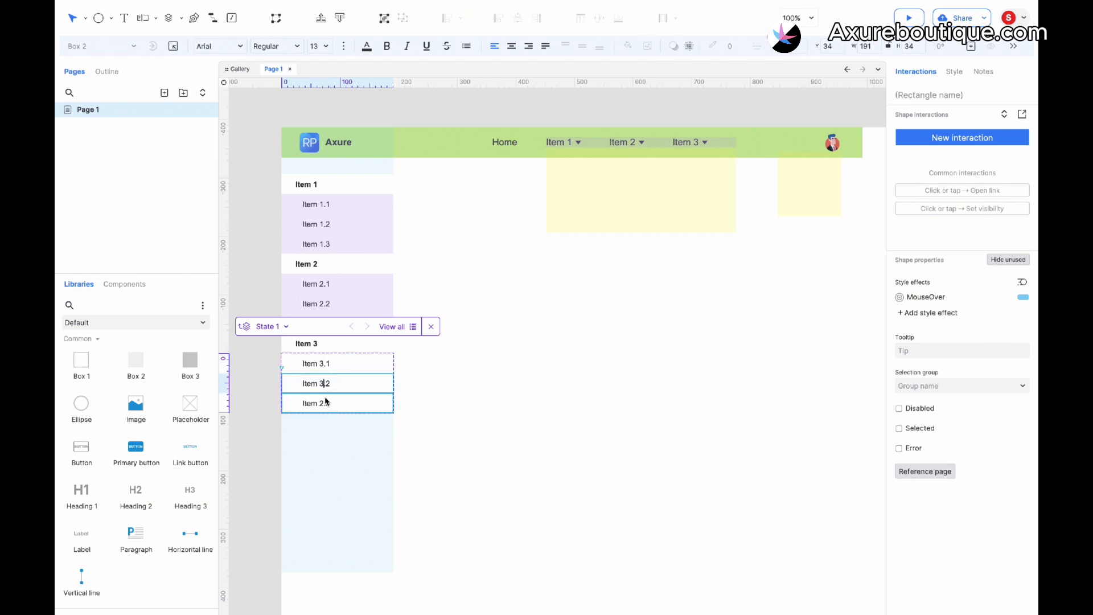
double_click(325, 402)
type("3")
double_click(498, 410)
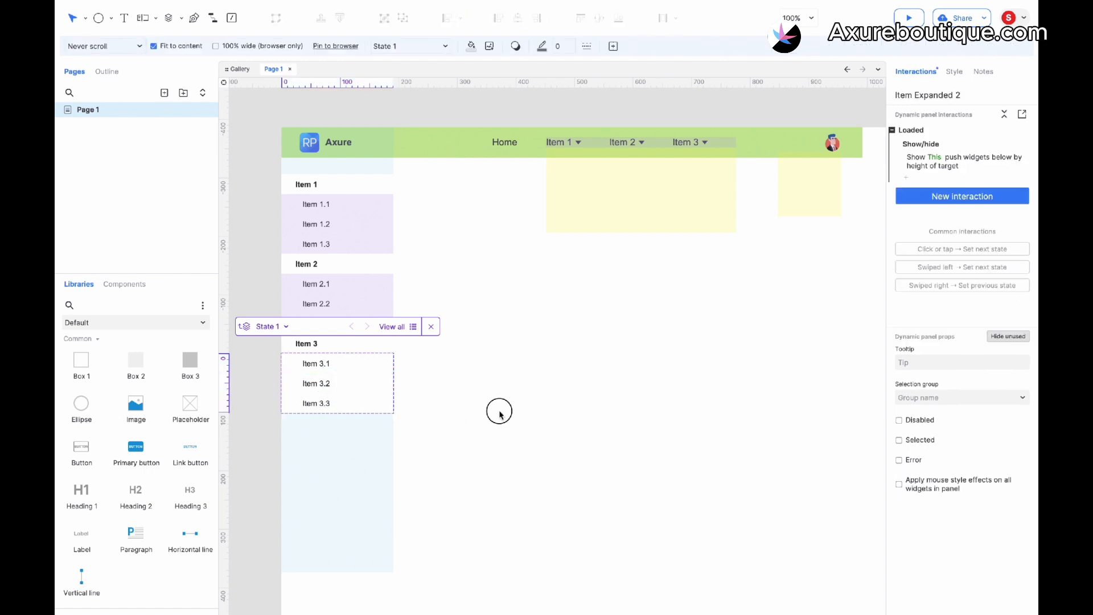
double_click(501, 410)
Change the Loaded action of the Item 1 submenu panel from Show to Hide
left_click(358, 237)
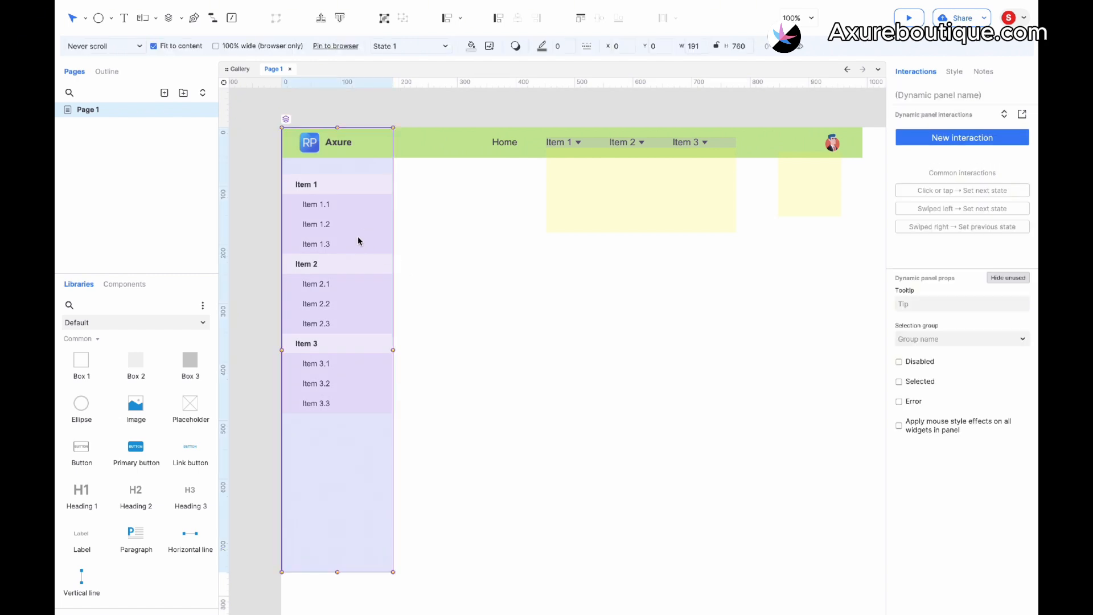
double_click(358, 241)
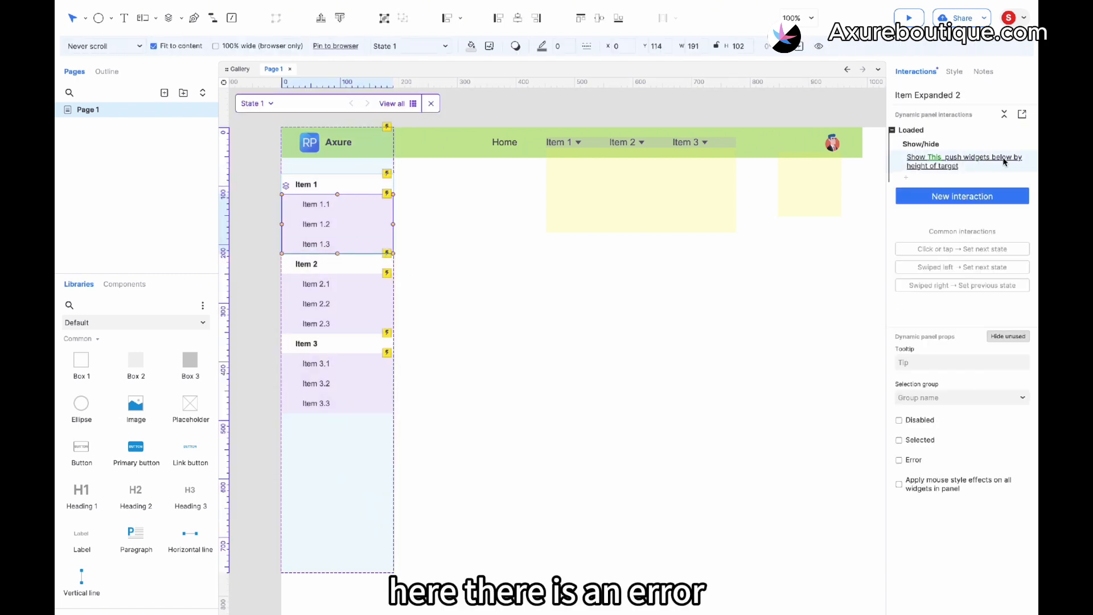
left_click(958, 162)
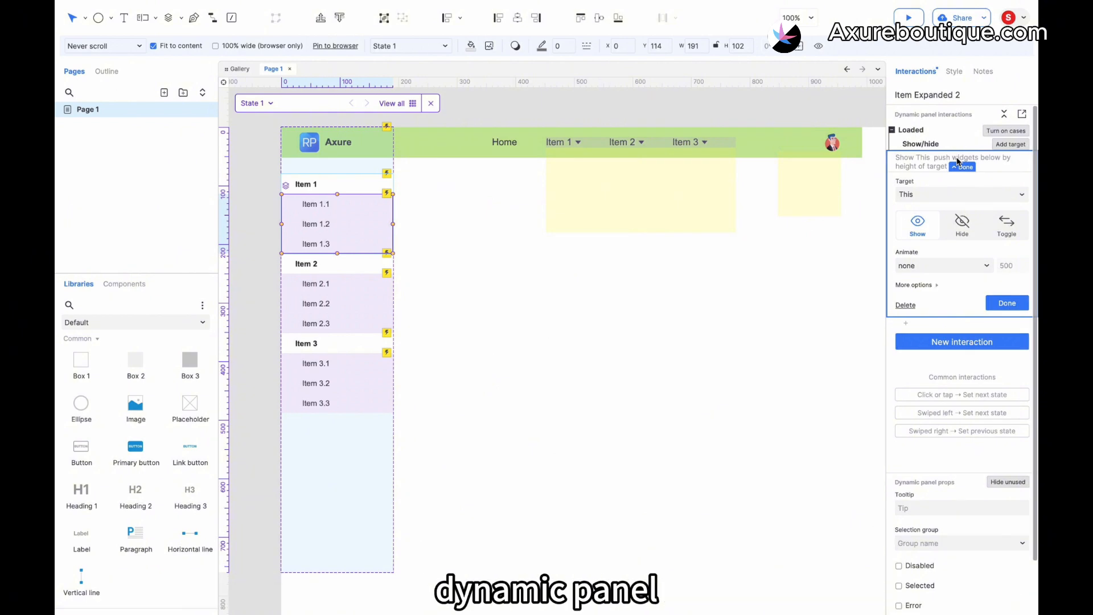
left_click(962, 224)
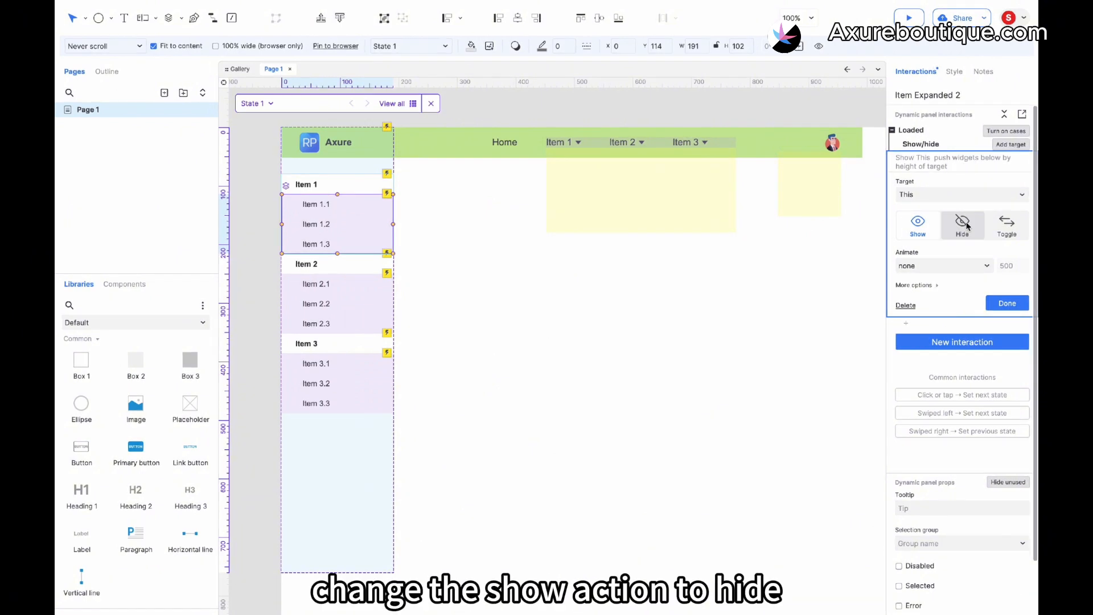
left_click(1008, 308)
Change the Loaded action of the Item 2 submenu panel from Show to Hide
left_click(323, 308)
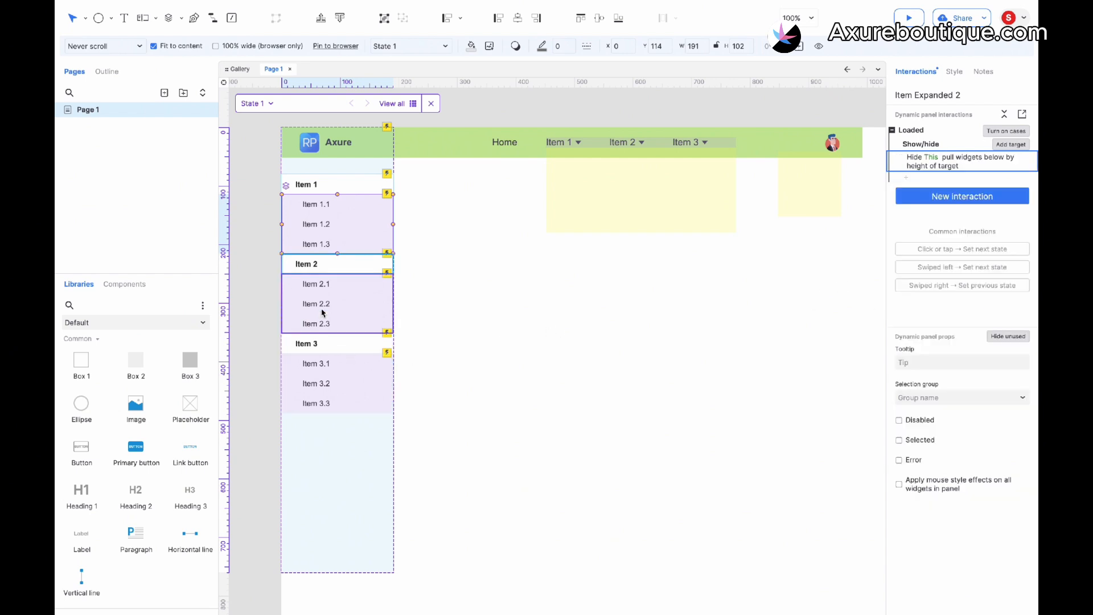
left_click(963, 161)
left_click(962, 223)
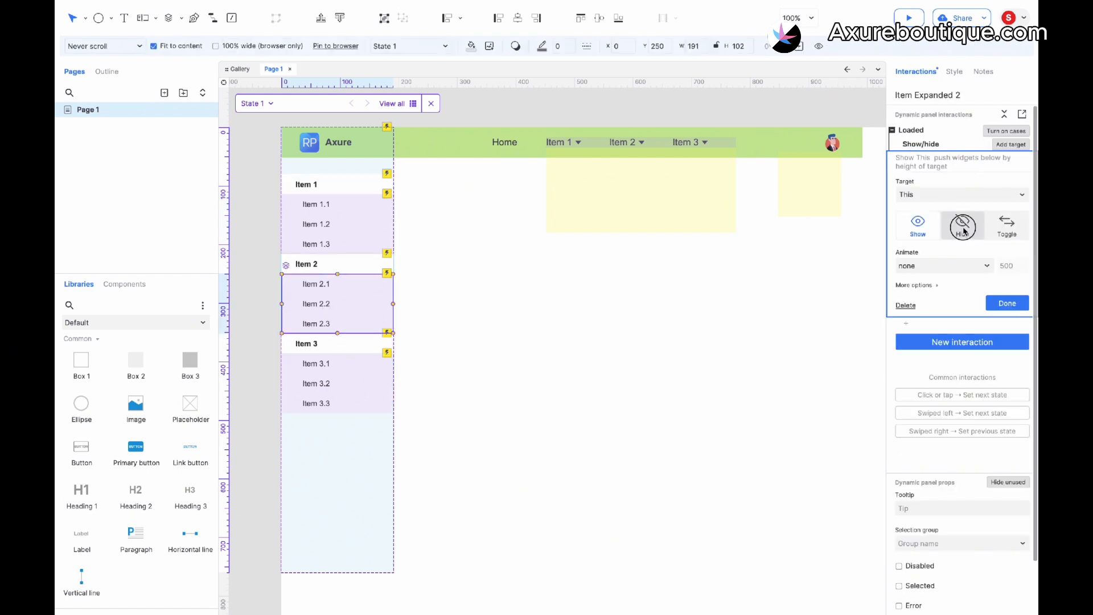
left_click(1008, 308)
Change the Loaded action of the Item 3 submenu panel from Show to Hide
left_click(371, 366)
double_click(374, 366)
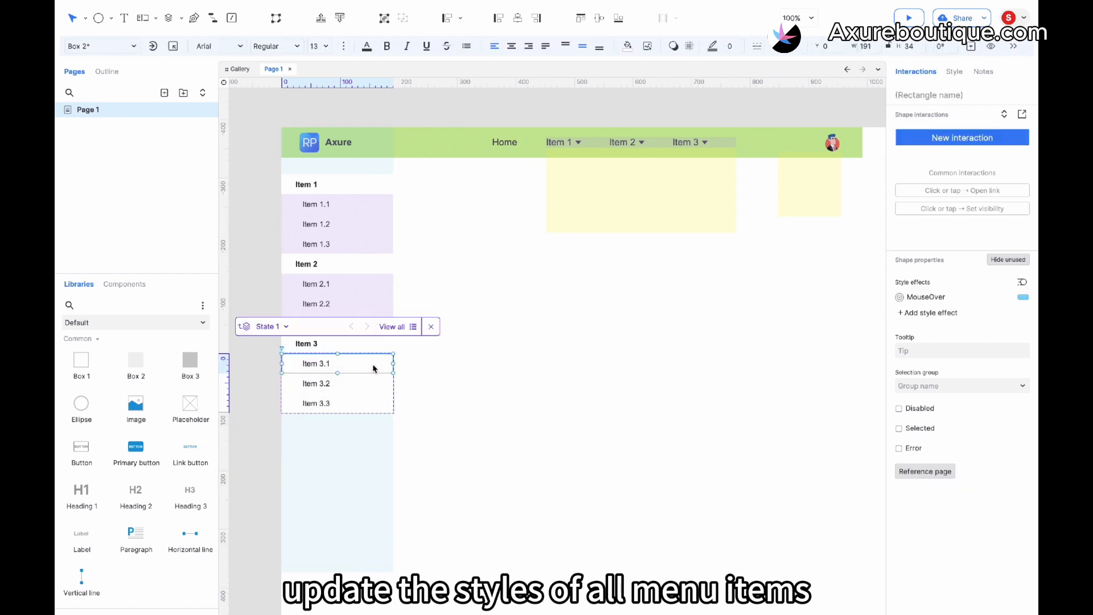
left_click(446, 373)
left_click(357, 375)
left_click(962, 161)
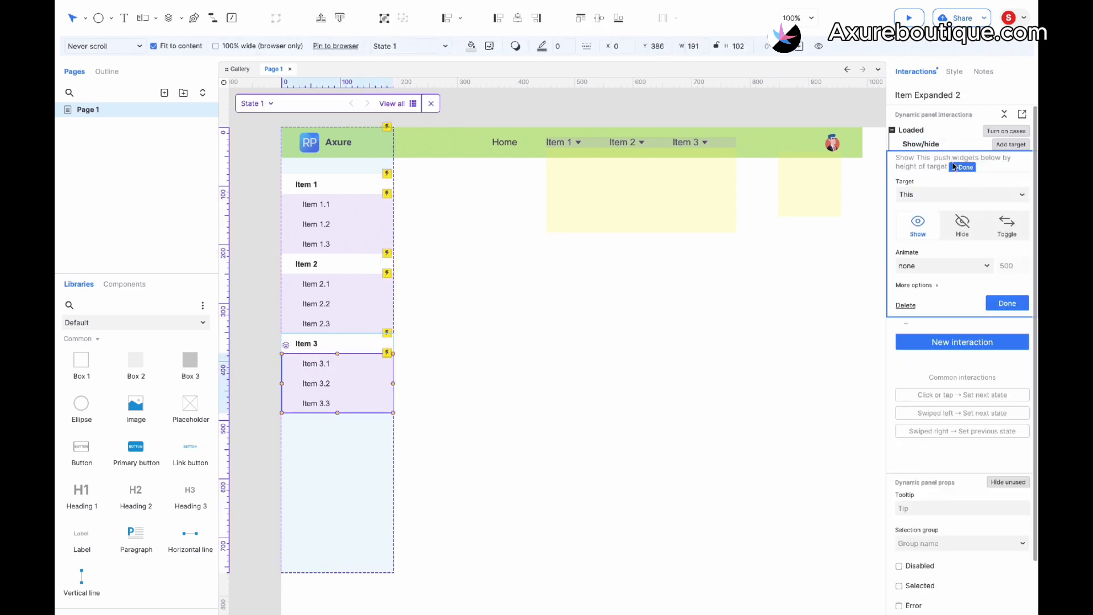
left_click(962, 223)
left_click(1006, 303)
Change the fill of the "Item 1" box and its entries Item 1.1 to Item 1.3 to match the side bar's light blue
left_click(327, 190)
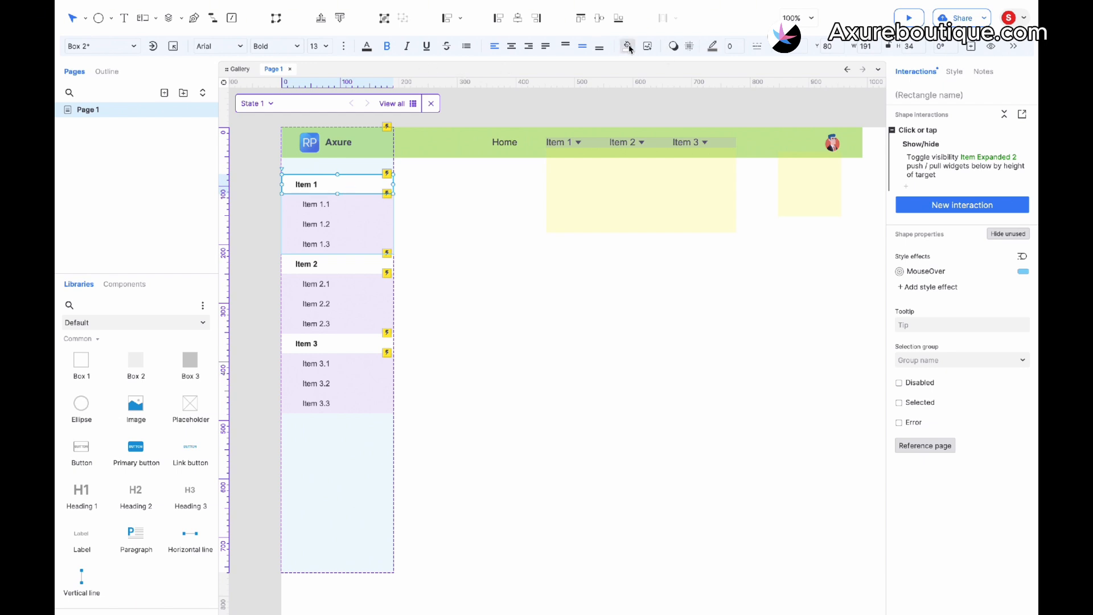
left_click(629, 48)
left_click(635, 210)
double_click(337, 204)
left_click(364, 223, "shift")
left_click(366, 243, "shift")
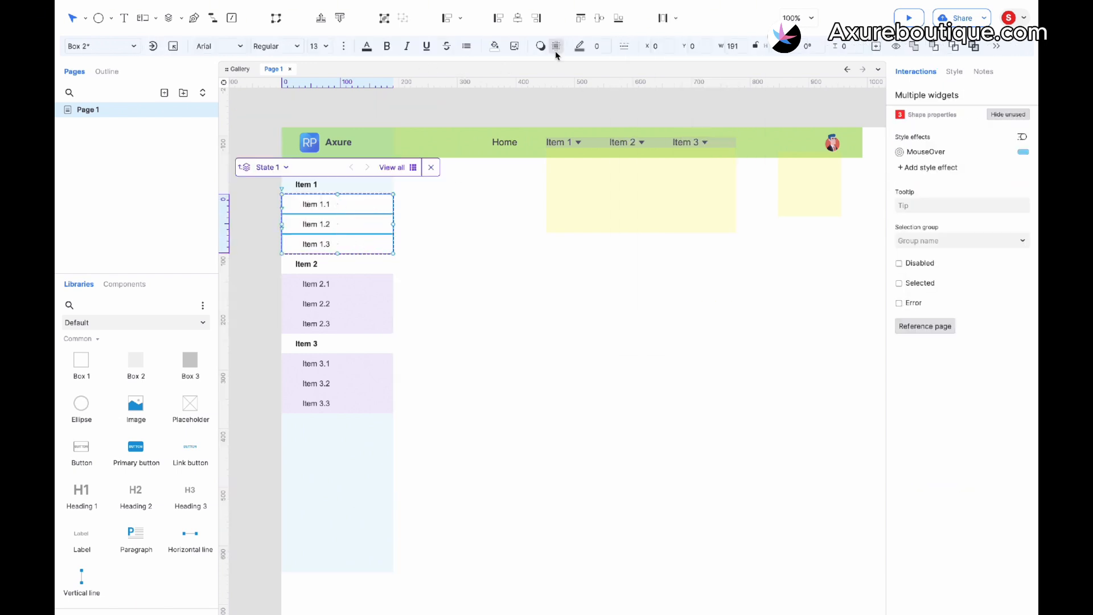
left_click(494, 47)
left_click(501, 210)
Match the fill of the side bar's "Item 2" box and its entries Item 2.1 to Item 2.3 to the light blue background
double_click(351, 268)
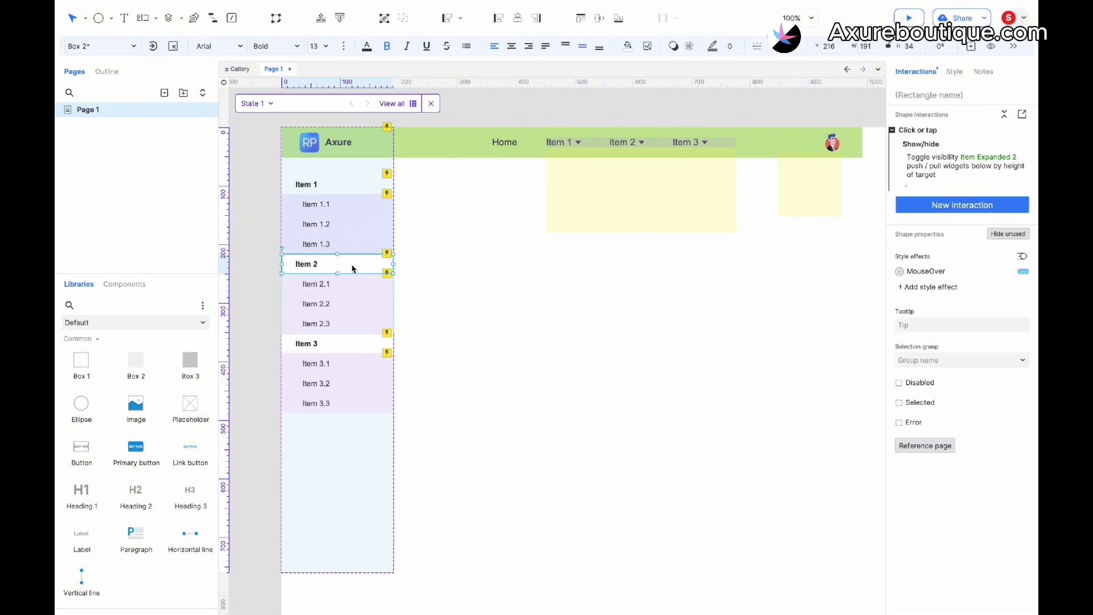
left_click(627, 46)
left_click(633, 210)
double_click(325, 285)
left_click(359, 304, "shift")
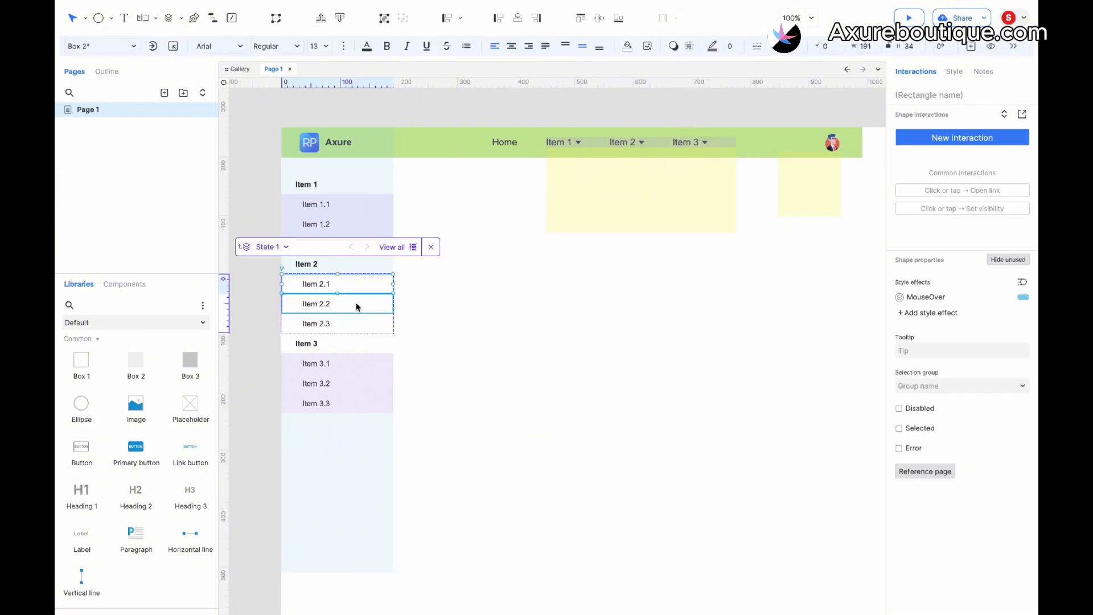
left_click(359, 324, "shift")
left_click(494, 47)
left_click(501, 210)
Match the fill of the side bar's "Item 3" box and its entries Item 3.1 to Item 3.3 to the light blue background
double_click(360, 345)
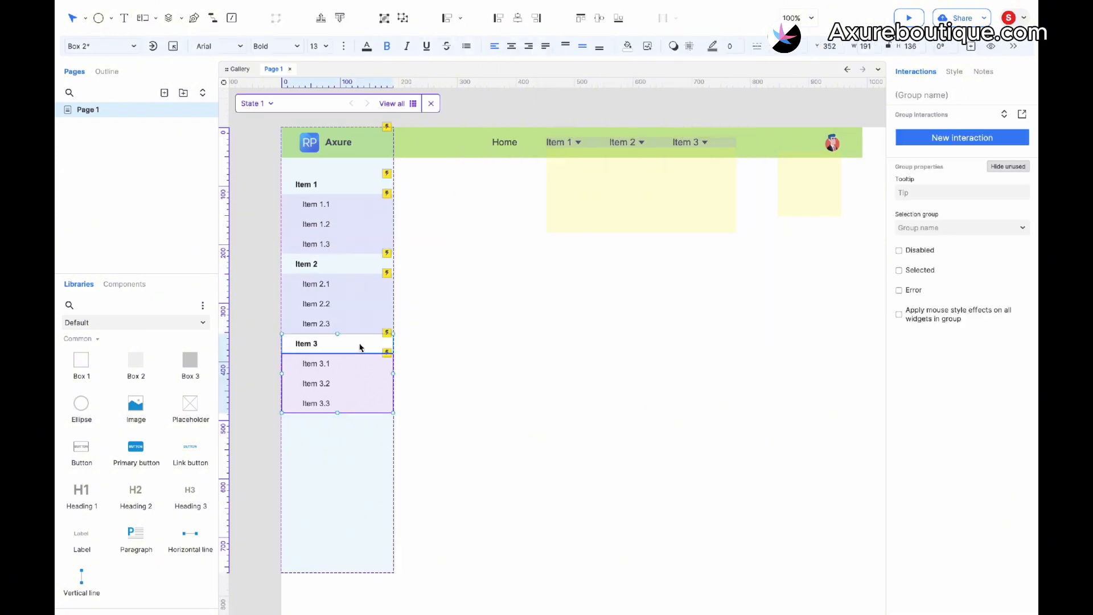
left_click(627, 46)
left_click(633, 210)
double_click(364, 363)
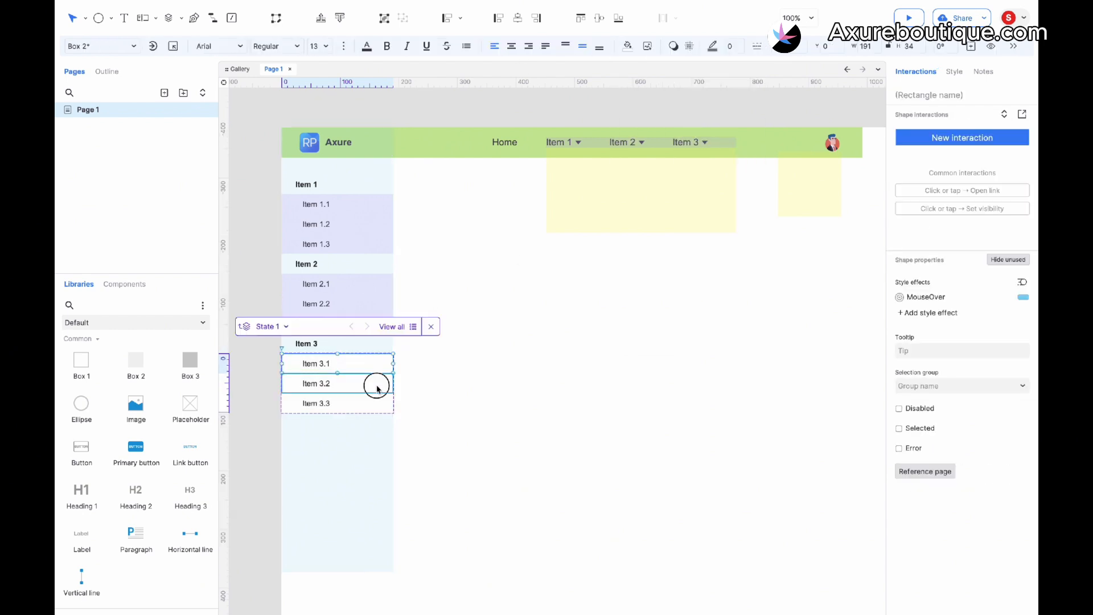
left_click(373, 383, "shift")
left_click(379, 402, "shift")
left_click(494, 46)
left_click(500, 212)
left_click(489, 253)
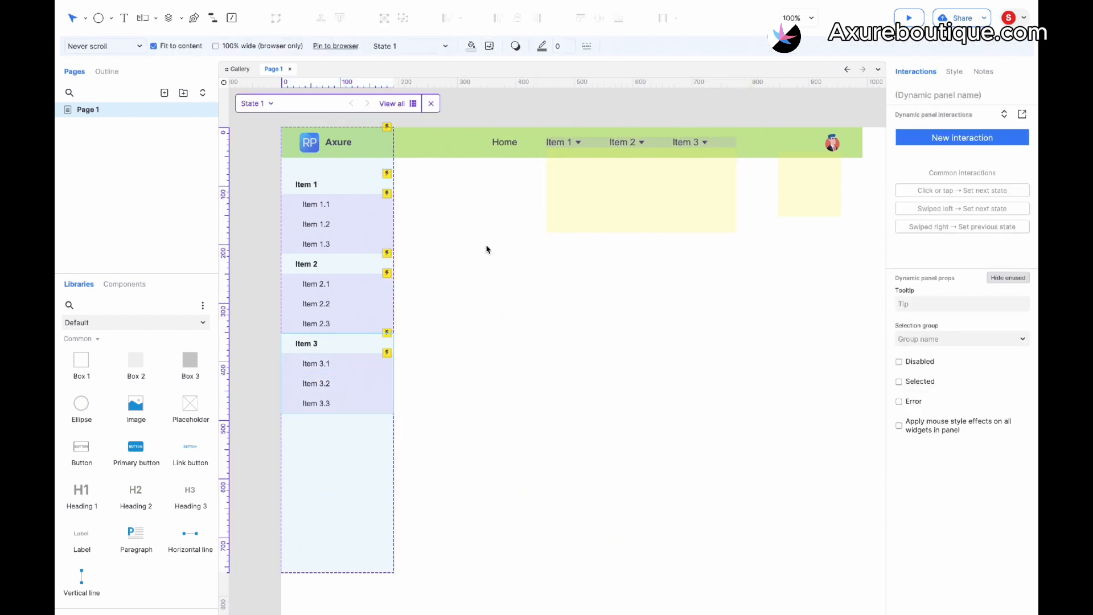
Leave the side bar panel and set the page alignment to left
left_click(488, 253)
left_click(953, 73)
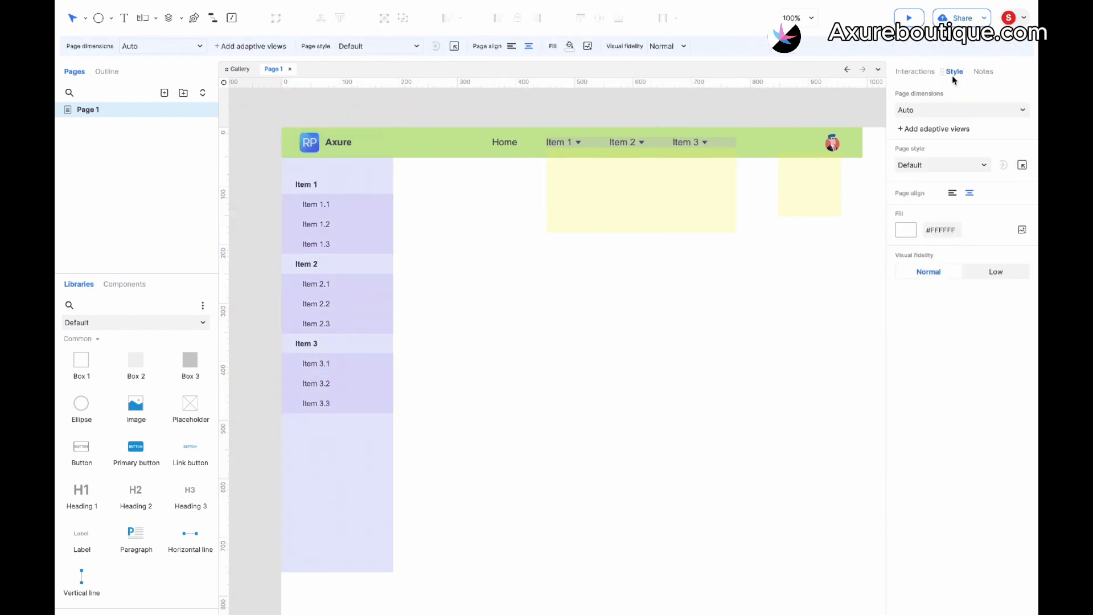
left_click(952, 193)
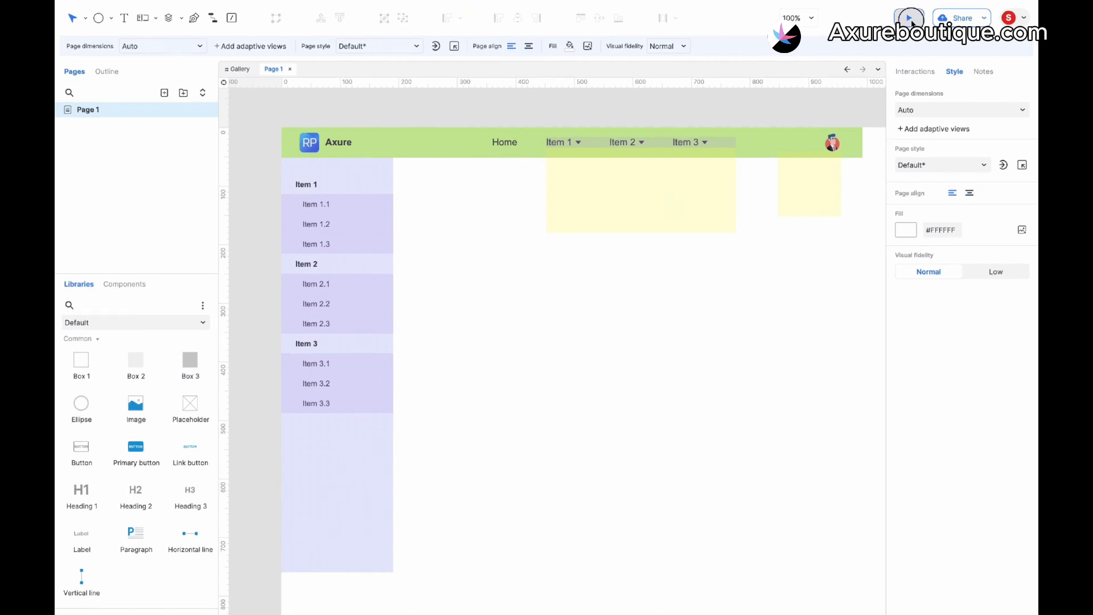
Preview the page in the browser and test collapsing and re-expanding the Item 1, Item 2 and Item 3 submenus in the side bar
key("ctrl+period")
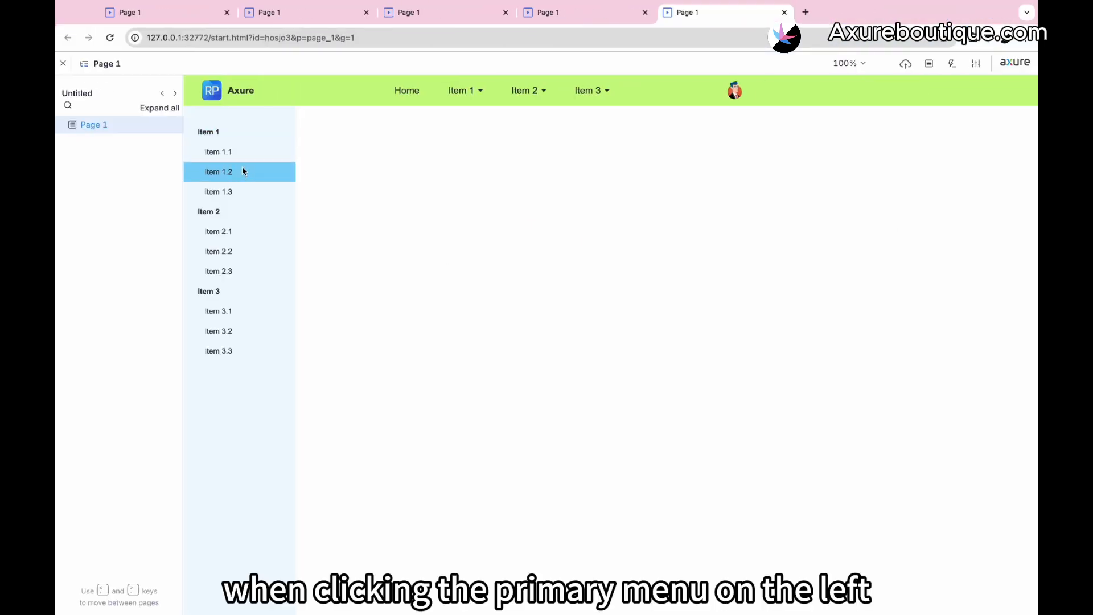
left_click(232, 132)
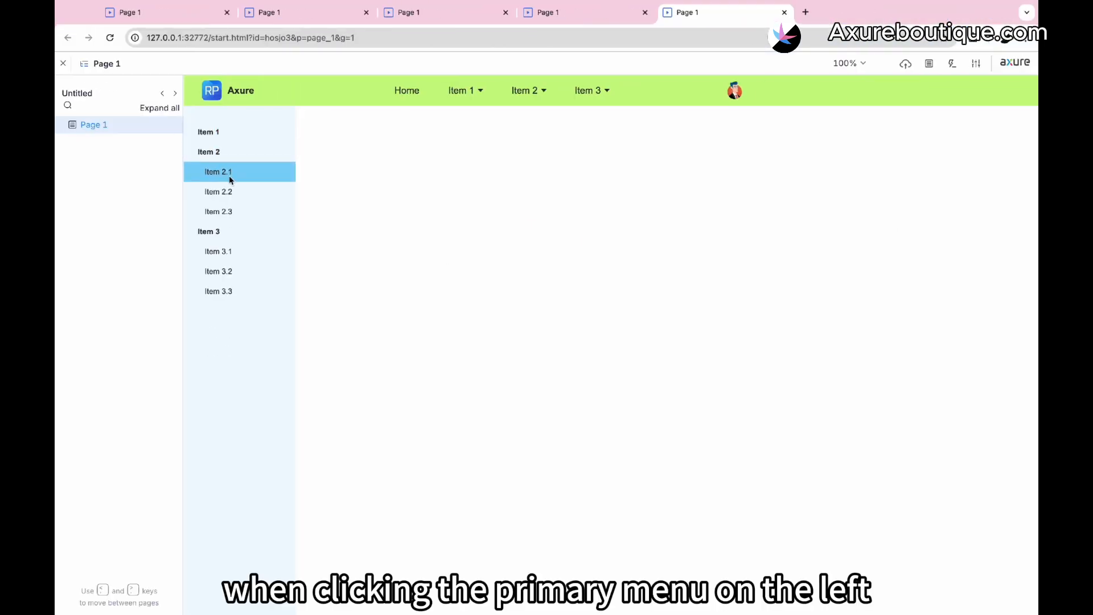
left_click(234, 157)
left_click(236, 173)
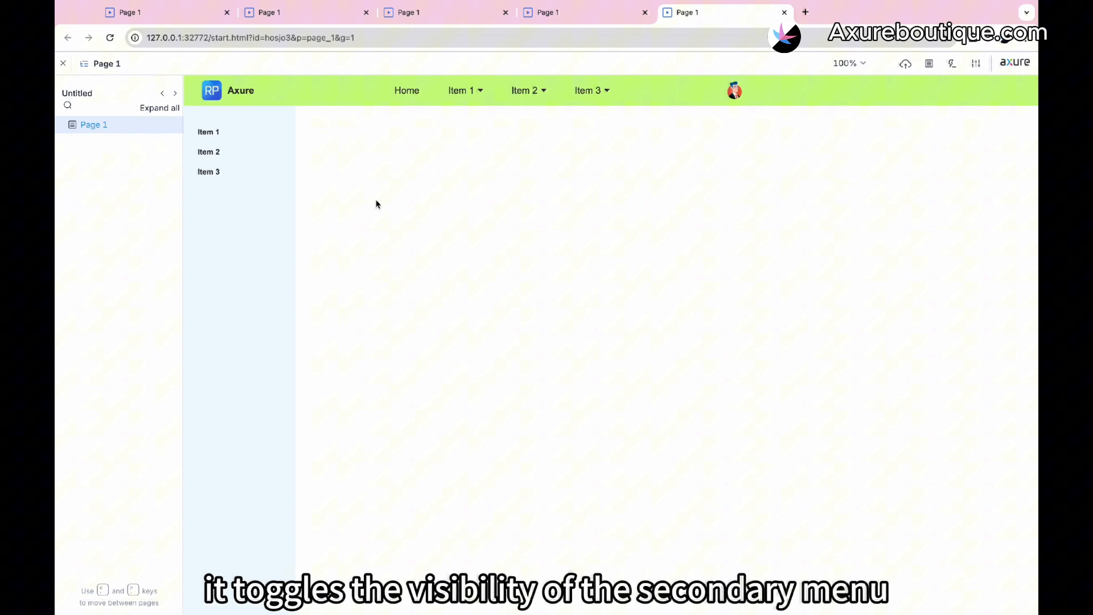
left_click(237, 129)
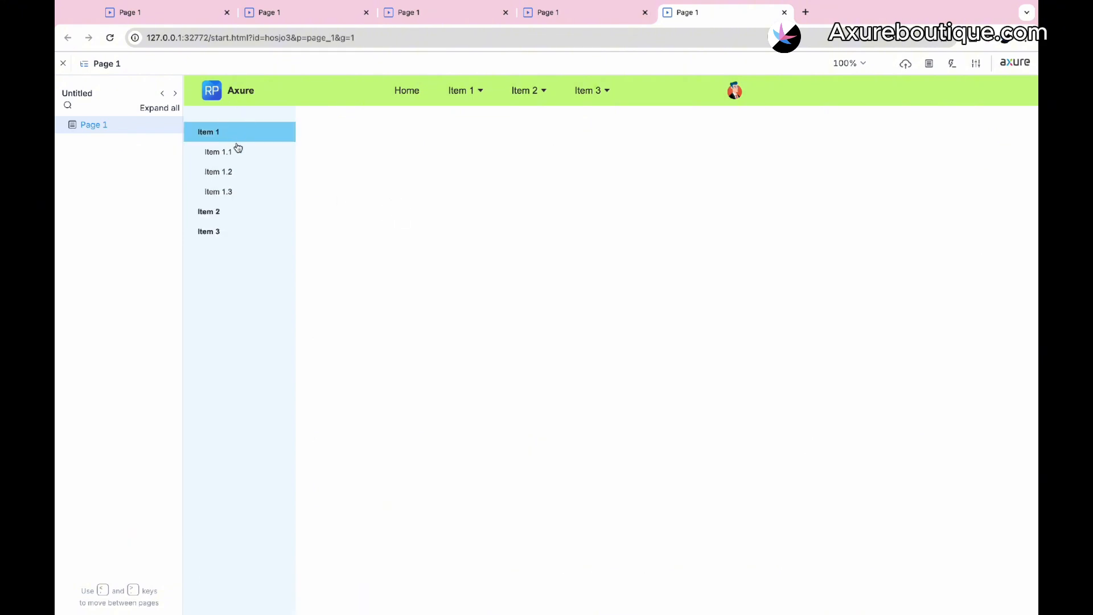
left_click(232, 211)
left_click(232, 290)
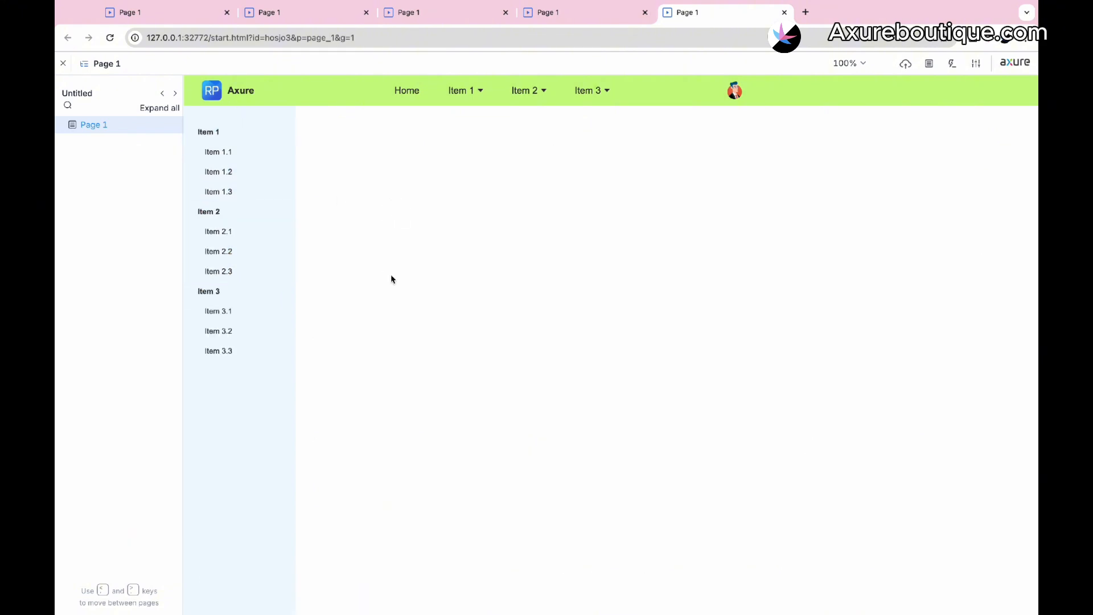
Check the Item 2, Item 3 and avatar drop-down menus of the navigation bar in the preview
mouse_move(529, 89)
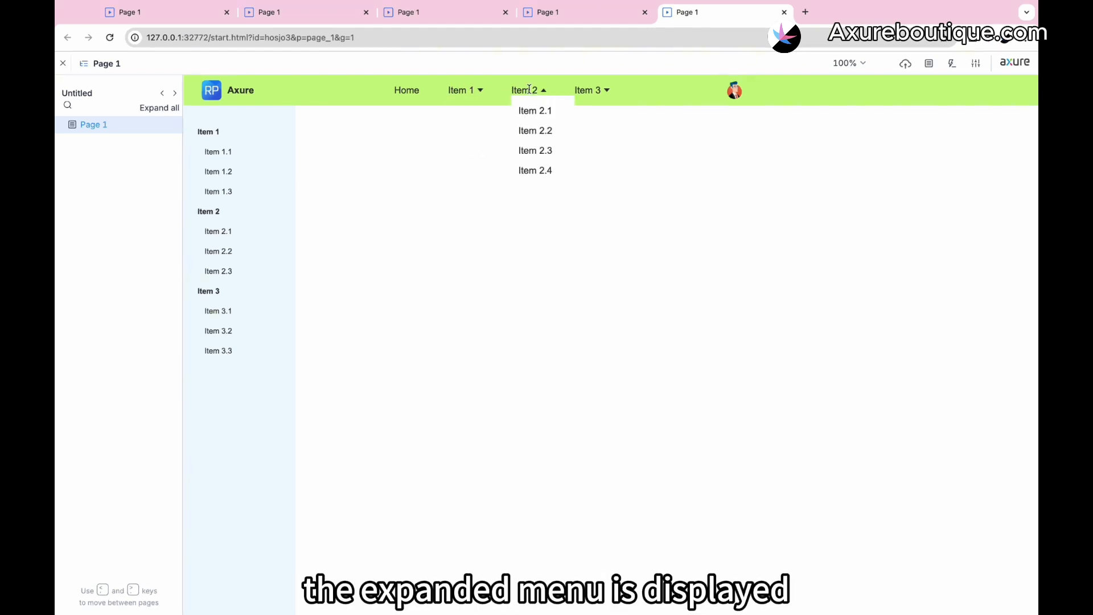
mouse_move(594, 89)
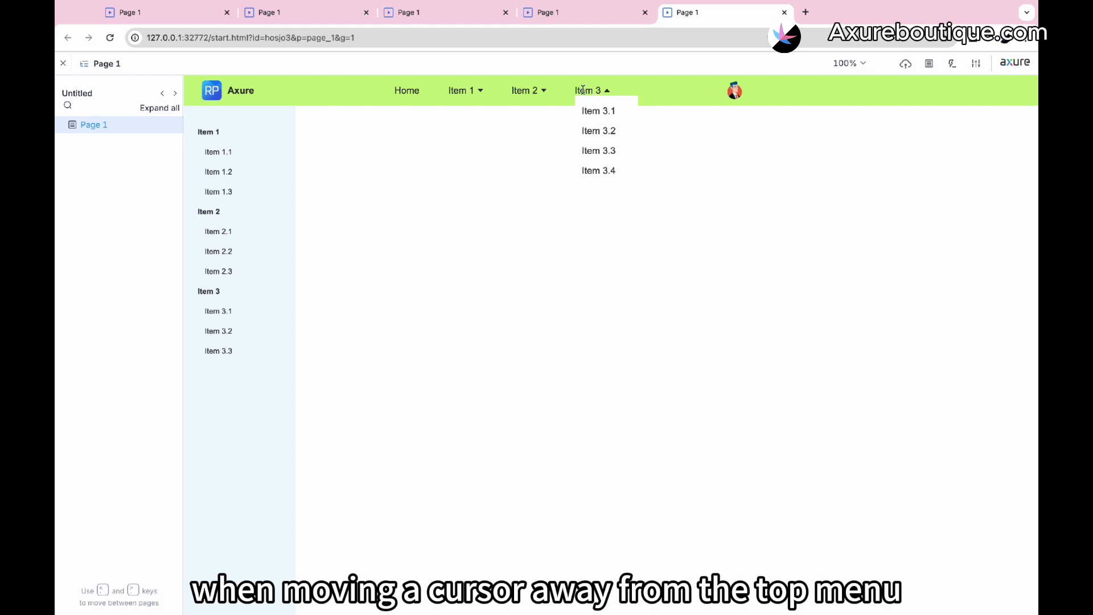
mouse_move(735, 93)
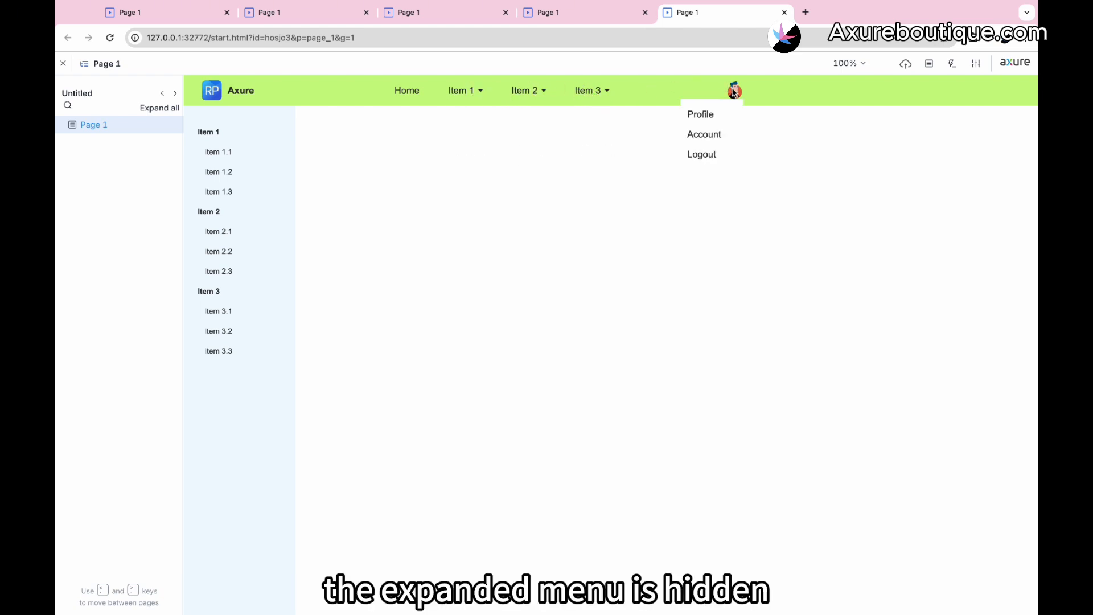